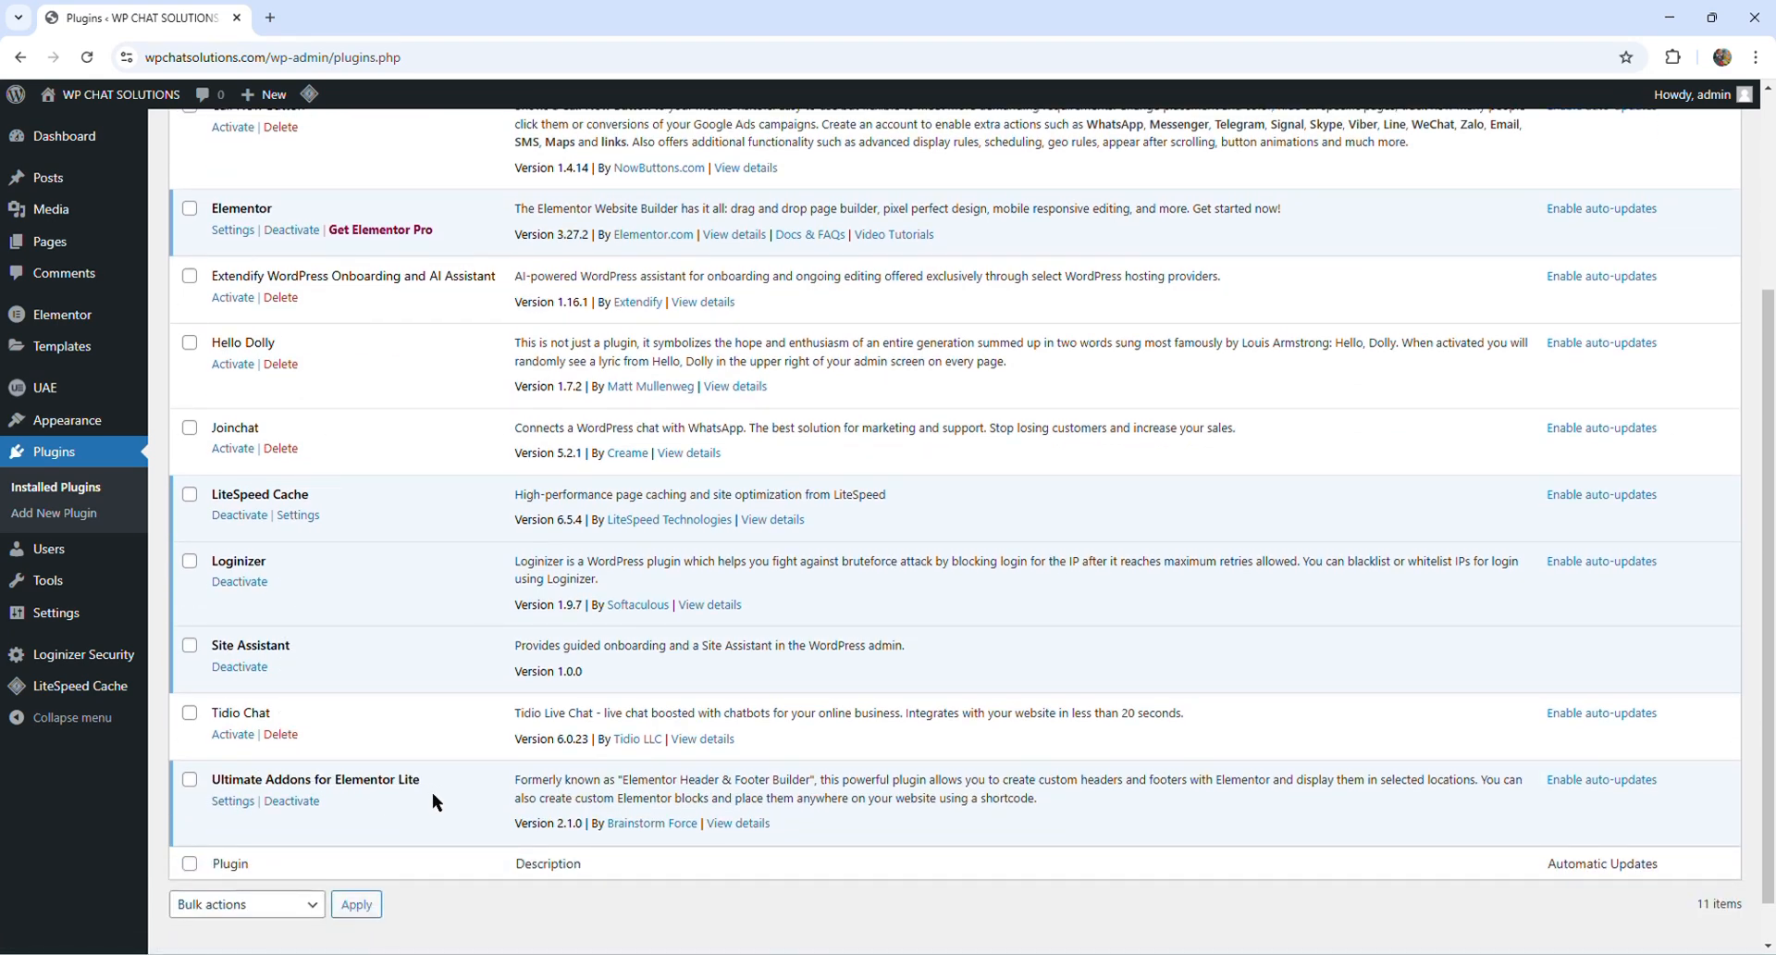
- Look through the installed plugins and search the plugin directory for "uae"
{"action": "scroll", "coordinate": [431, 792], "scroll_direction": "up", "scroll_amount": 1}
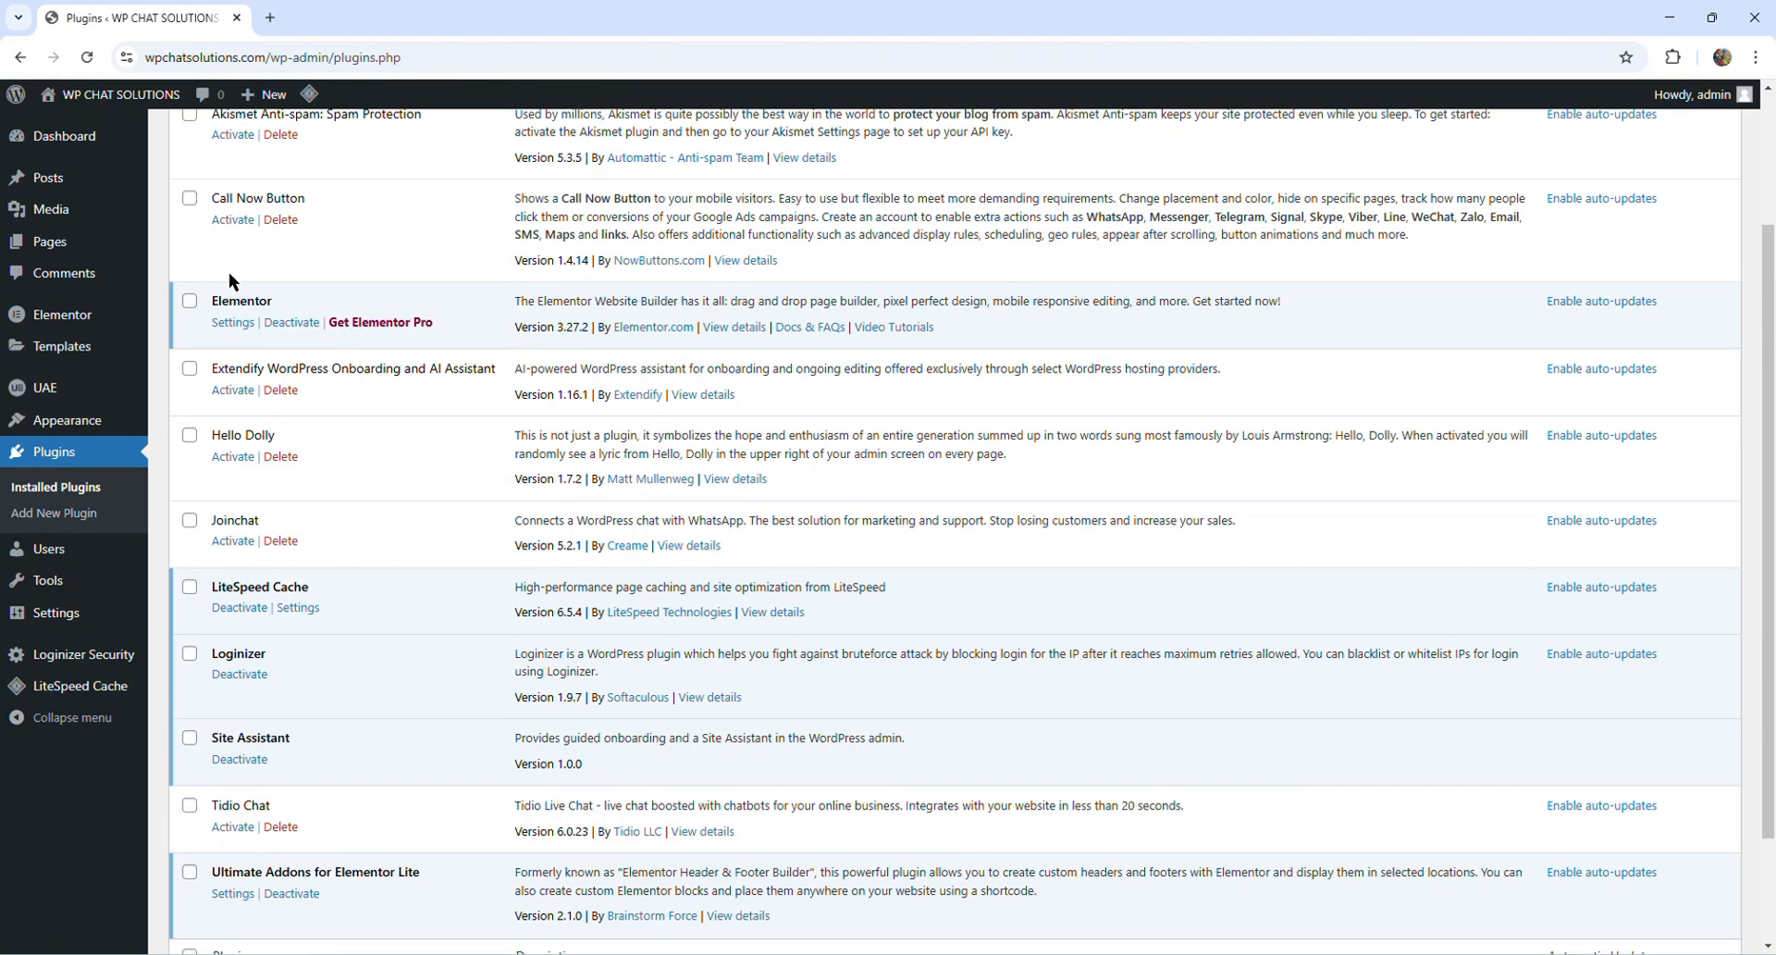
{"action": "scroll", "coordinate": [298, 409], "scroll_direction": "down", "scroll_amount": 1}
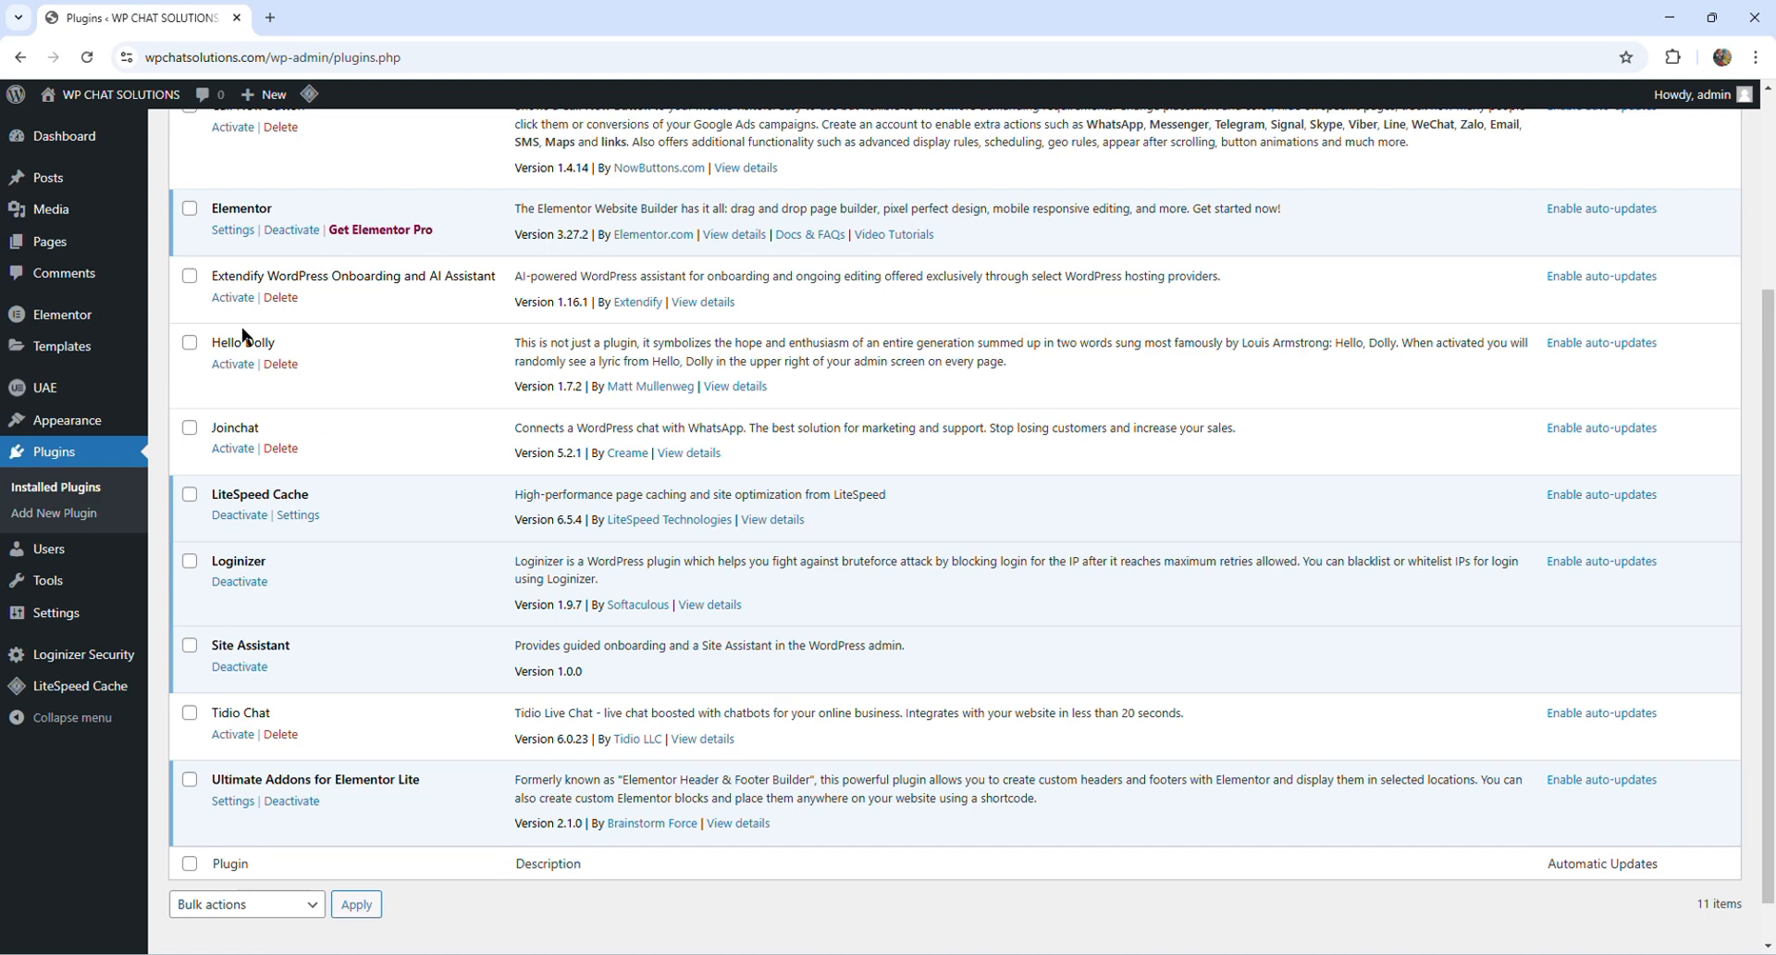
{"action": "scroll", "coordinate": [346, 435], "scroll_direction": "up", "scroll_amount": 3}
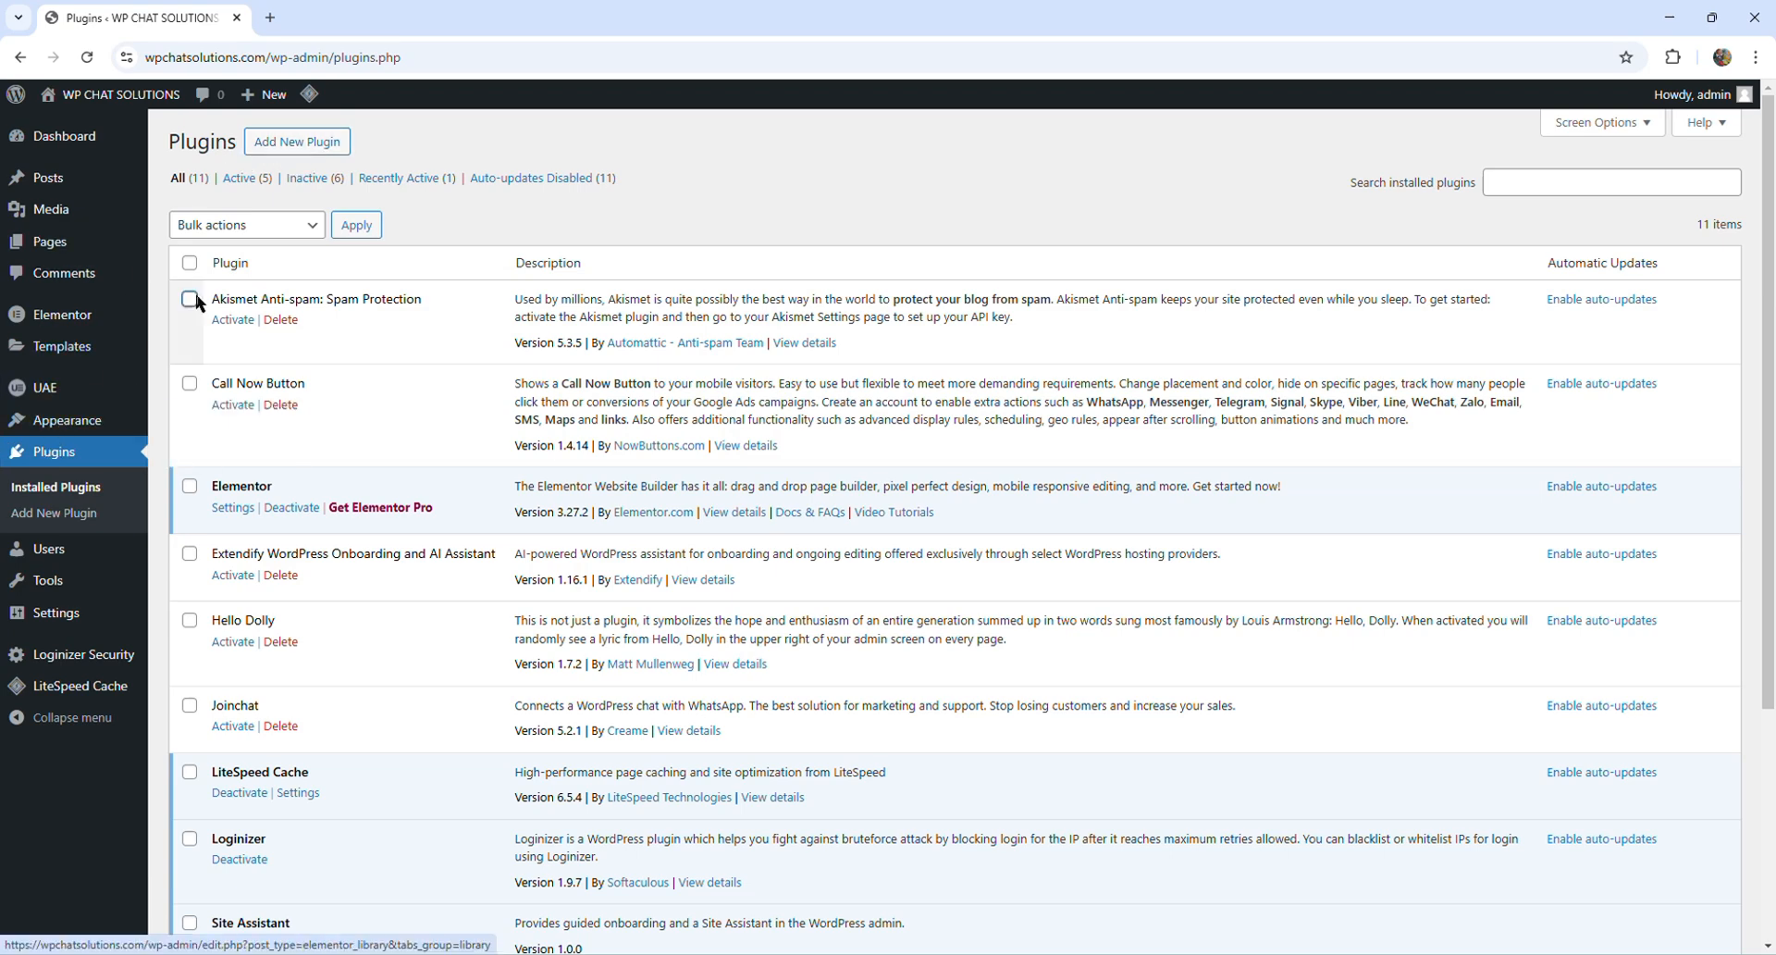
{"action": "left_click", "coordinate": [297, 144]}
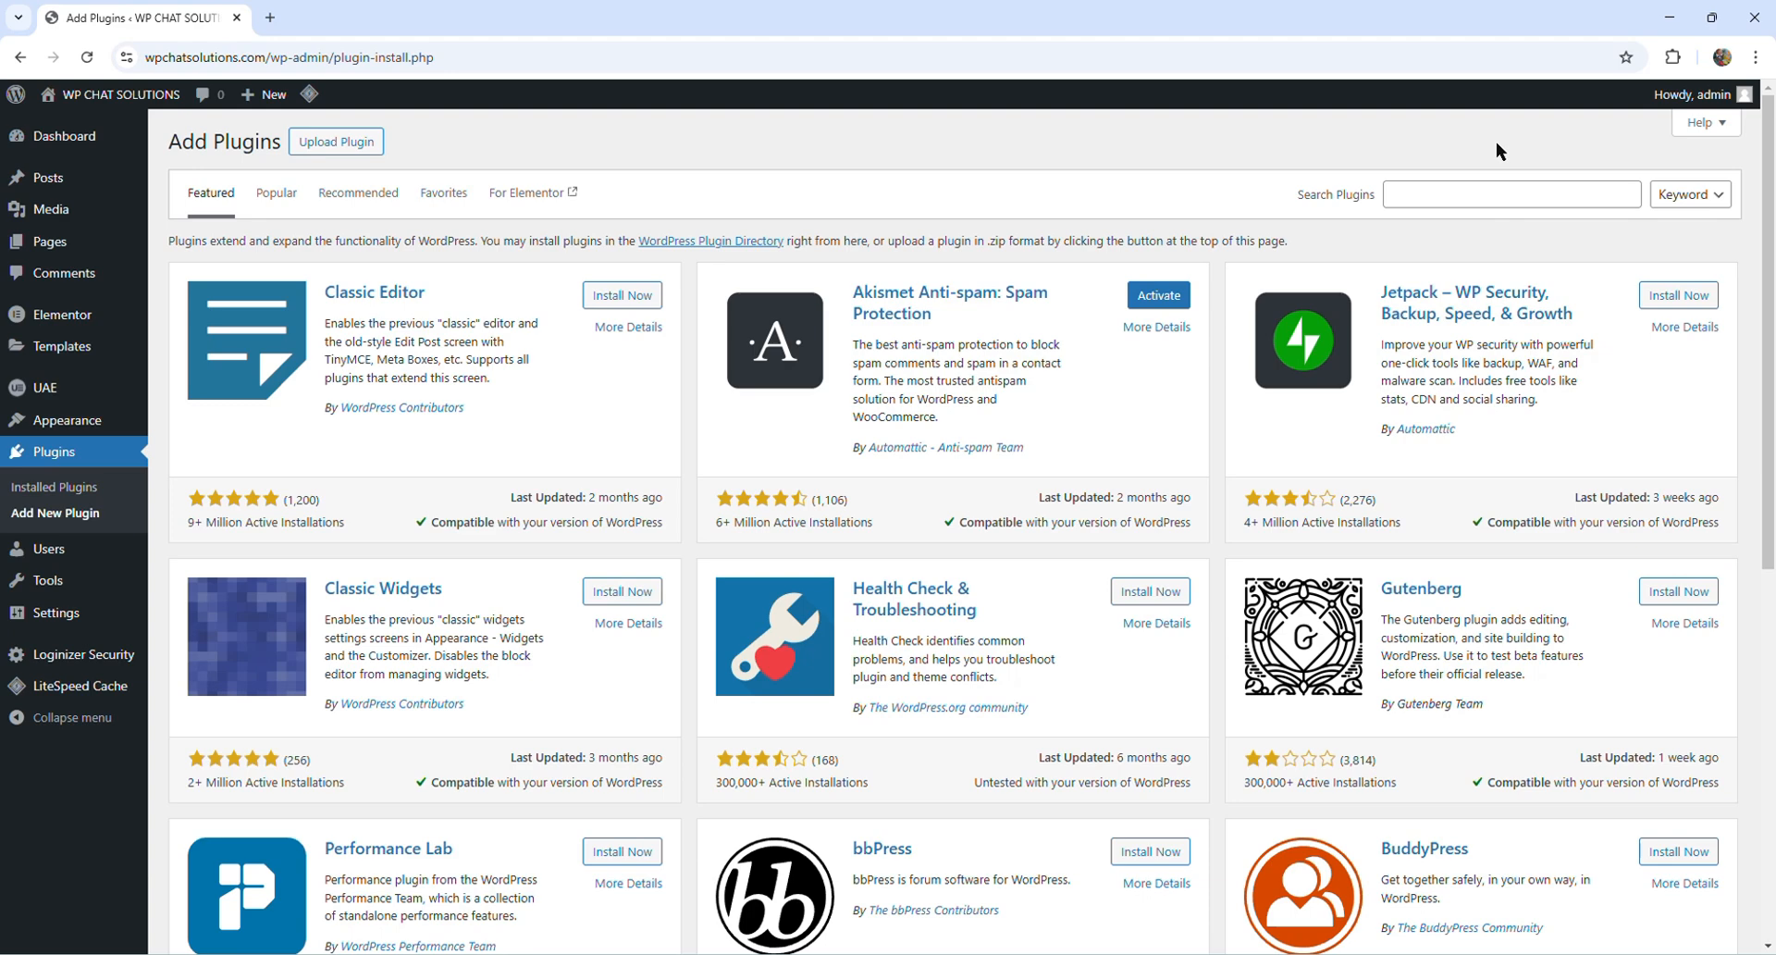
{"action": "left_click", "coordinate": [1471, 193]}
{"action": "type", "text": "uae"}
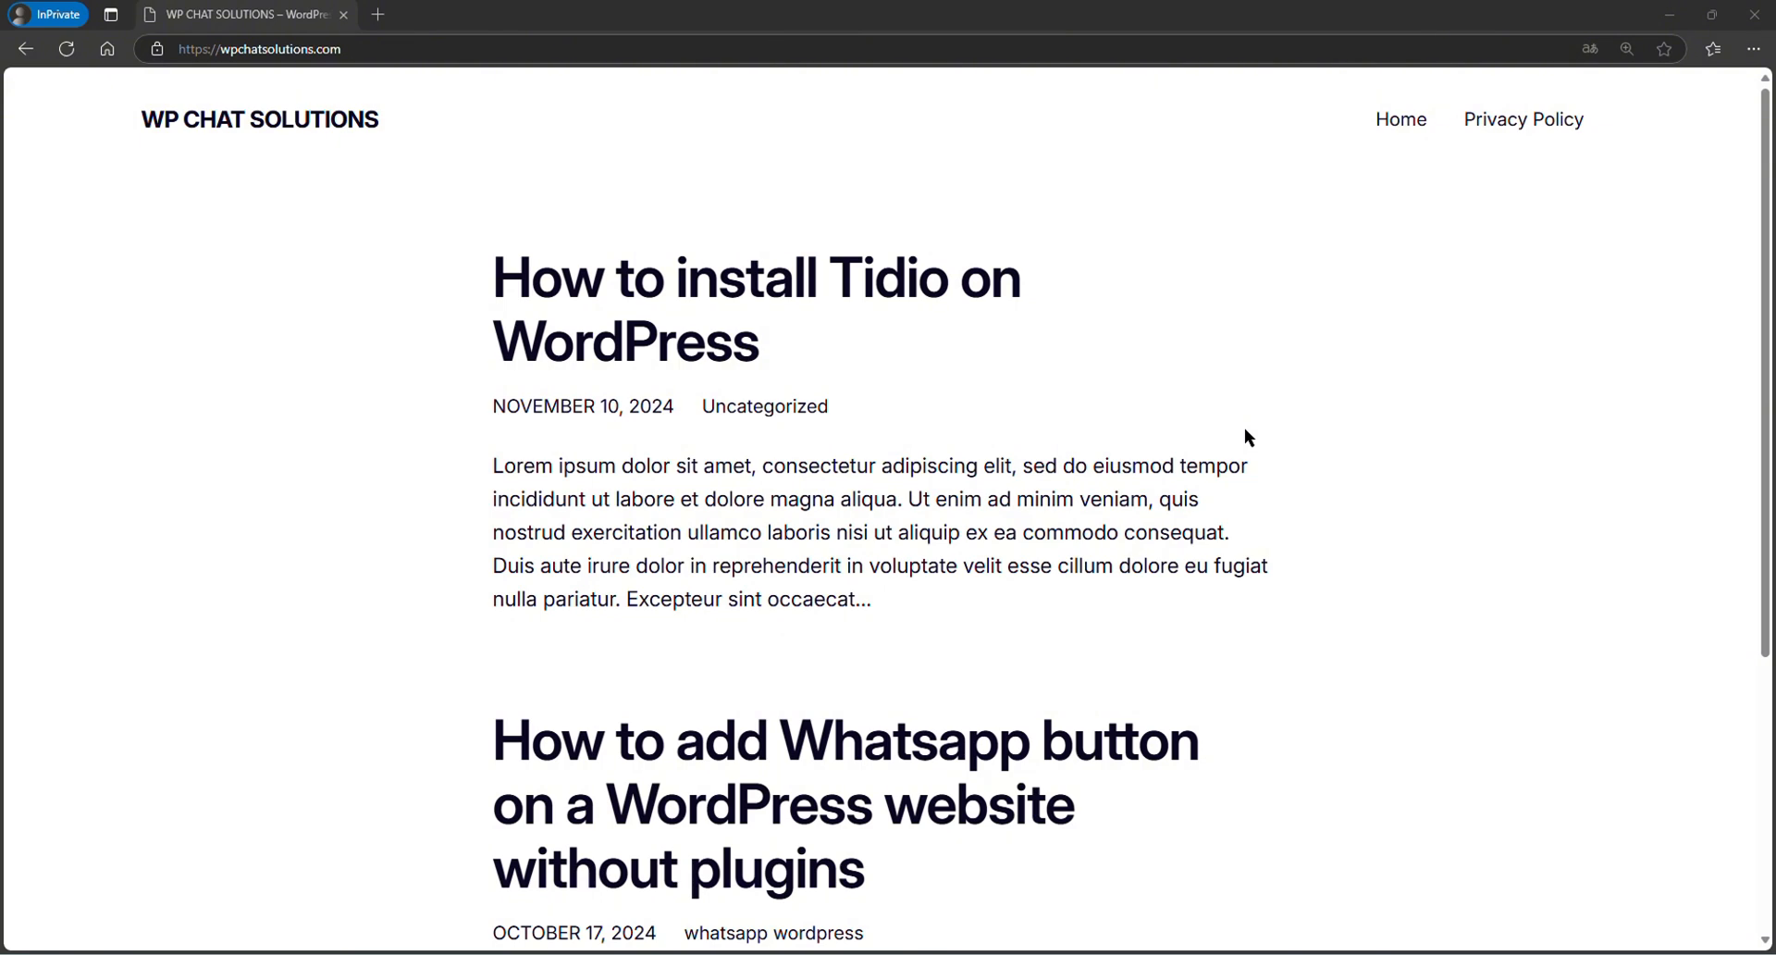
- Look over the published site's homepage and open the site's installed themes in the admin area
{"action": "scroll", "coordinate": [1245, 430], "scroll_direction": "down", "scroll_amount": 5}
{"action": "scroll", "coordinate": [1246, 429], "scroll_direction": "up", "scroll_amount": 5}
{"action": "scroll", "coordinate": [1165, 287], "scroll_direction": "down", "scroll_amount": 5}
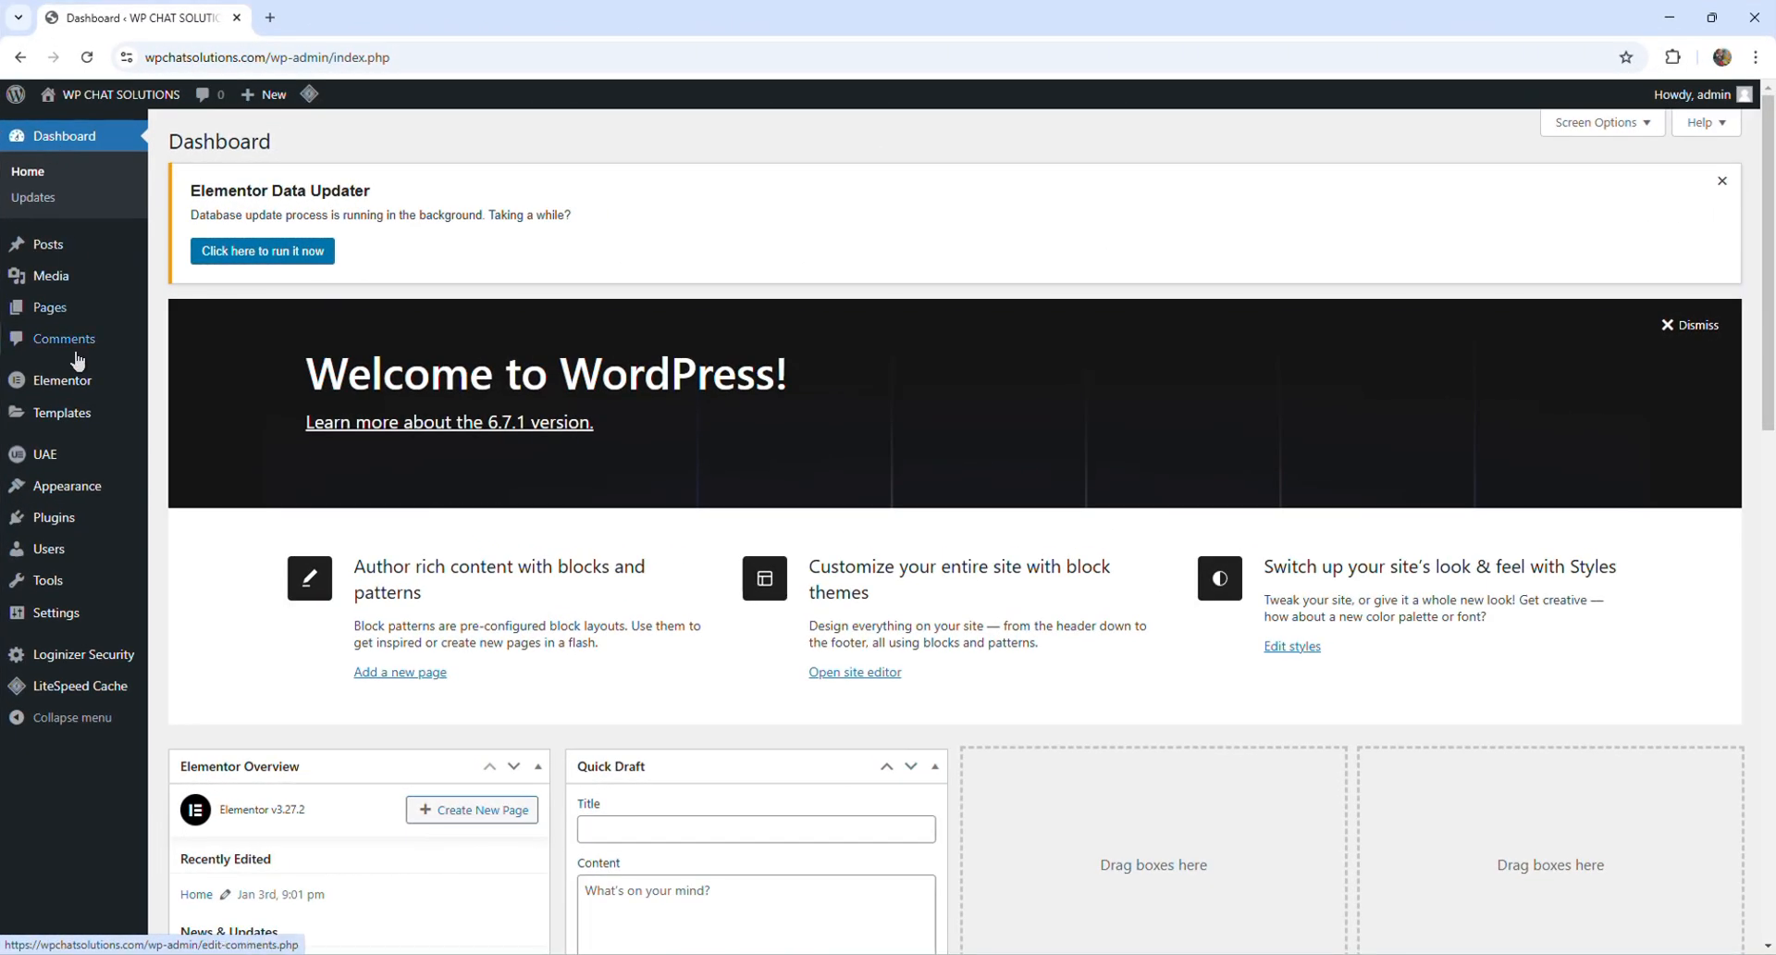
{"action": "mouse_move", "coordinate": [78, 492]}
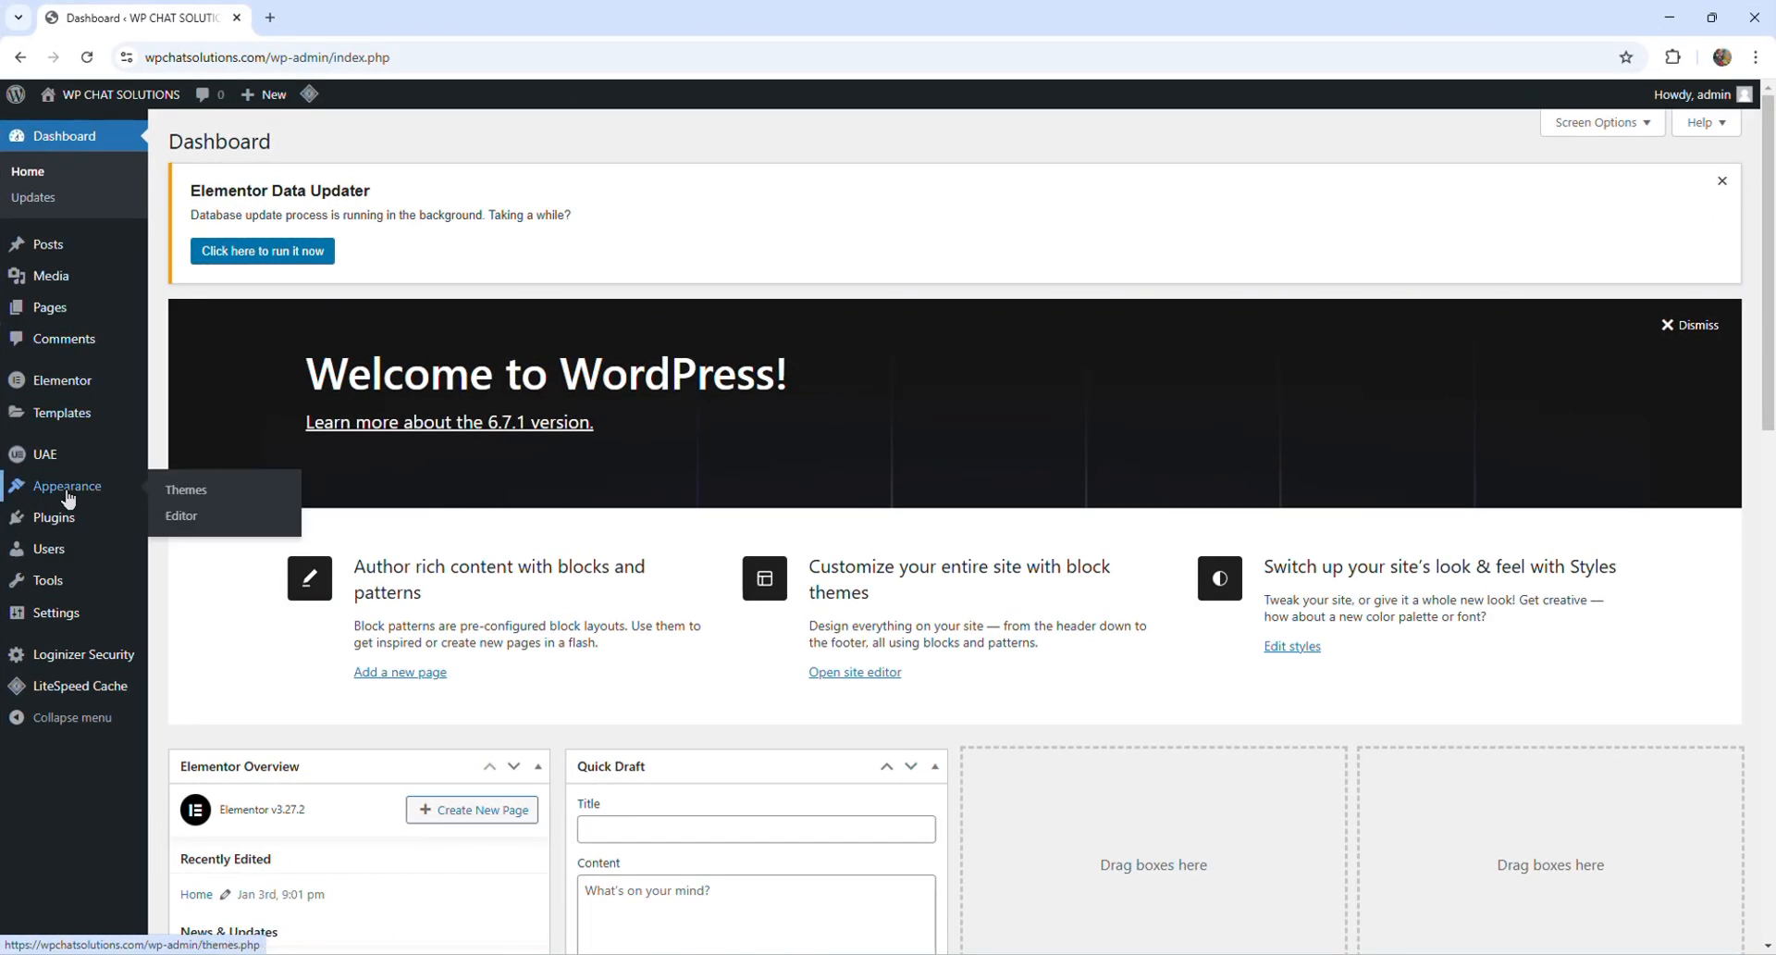
{"action": "left_click", "coordinate": [185, 490]}
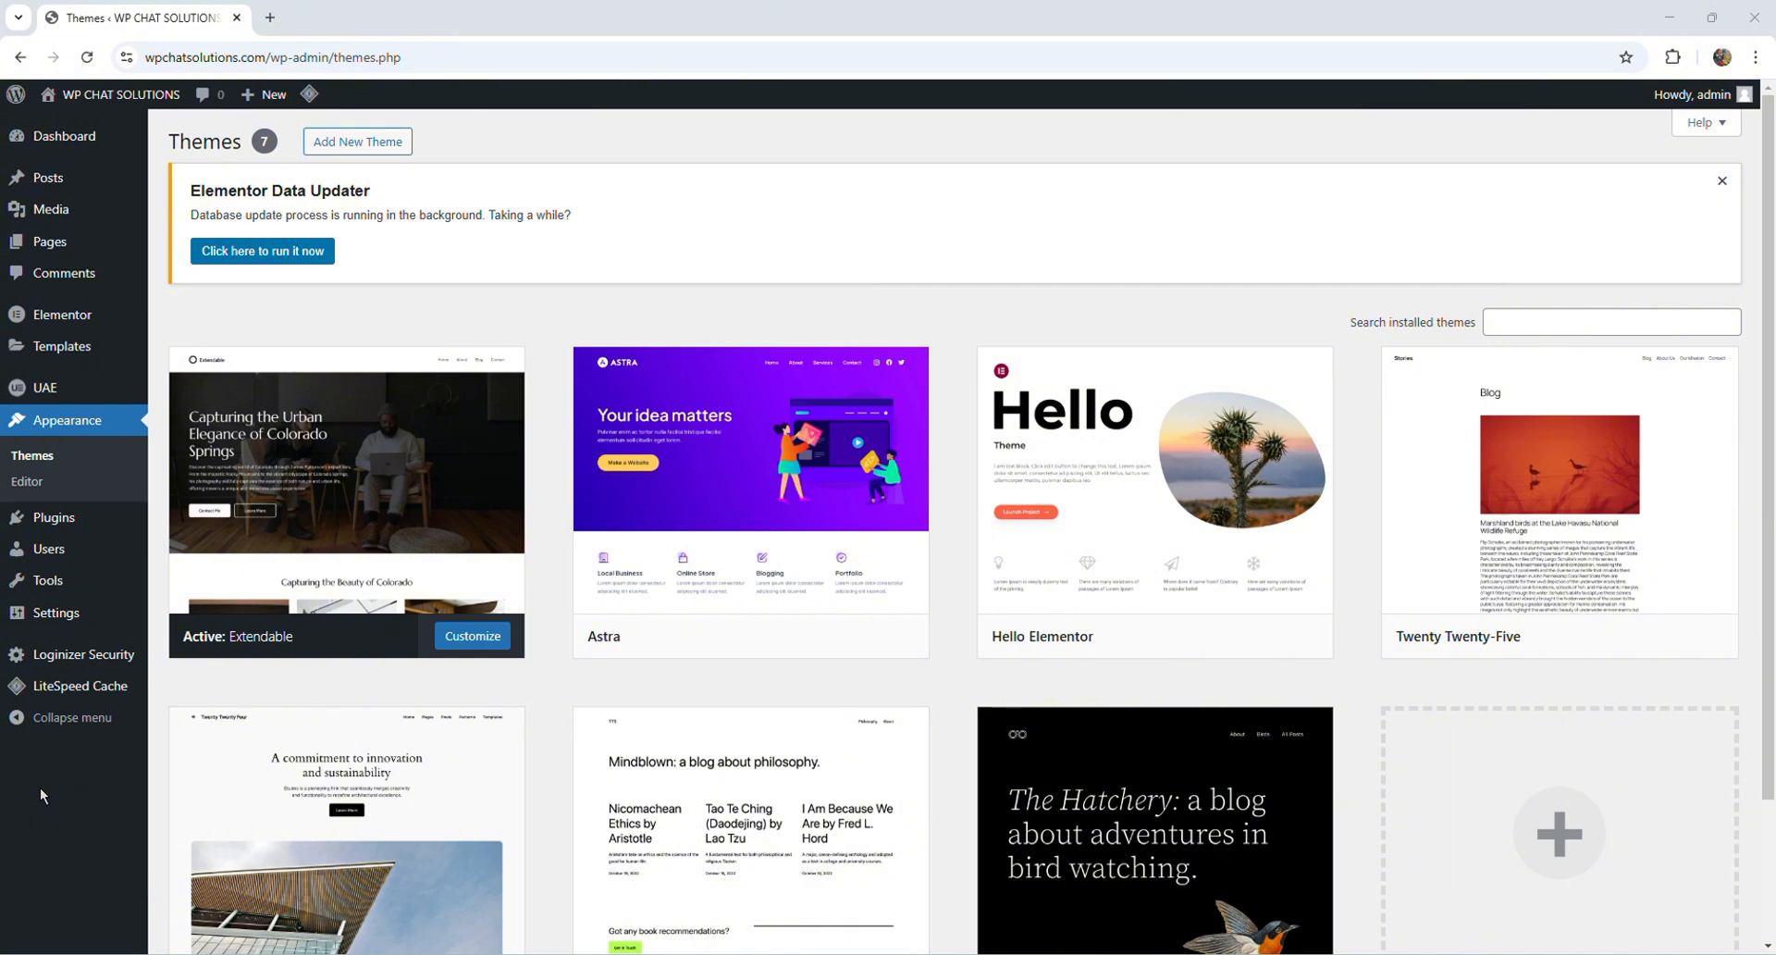
- Create a new template titled "wp footer" in the UAE Header & Footer Builder
{"action": "mouse_move", "coordinate": [61, 396]}
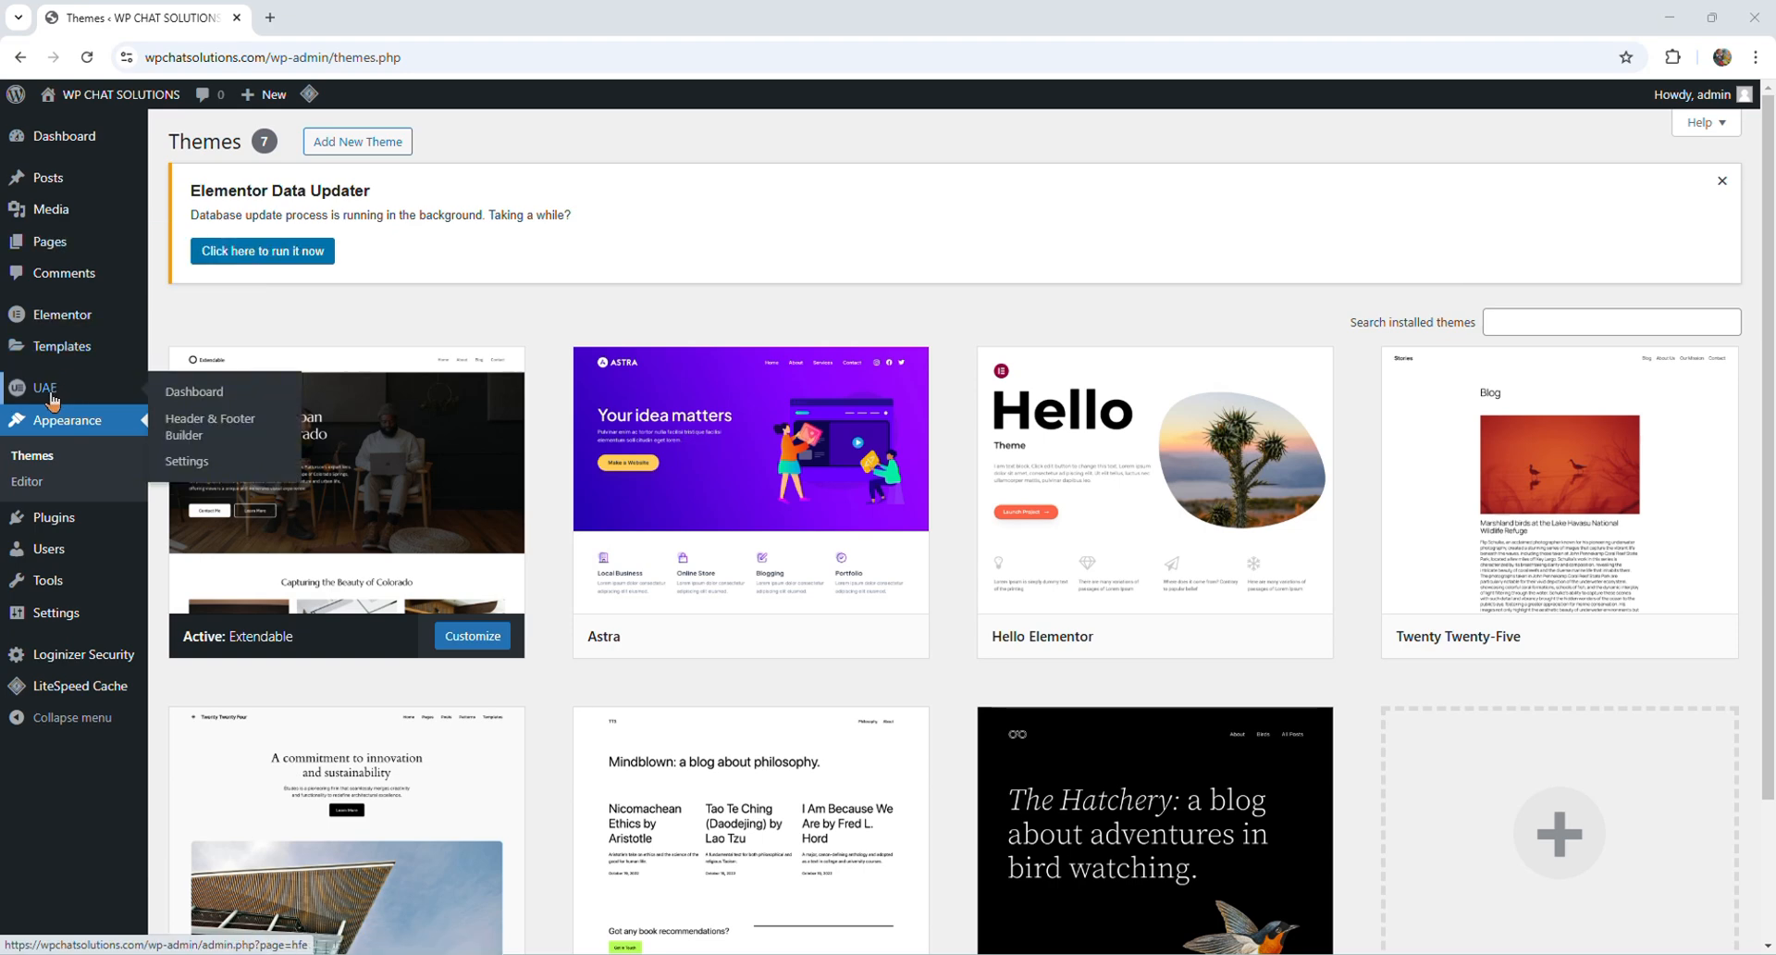
{"action": "left_click", "coordinate": [200, 429]}
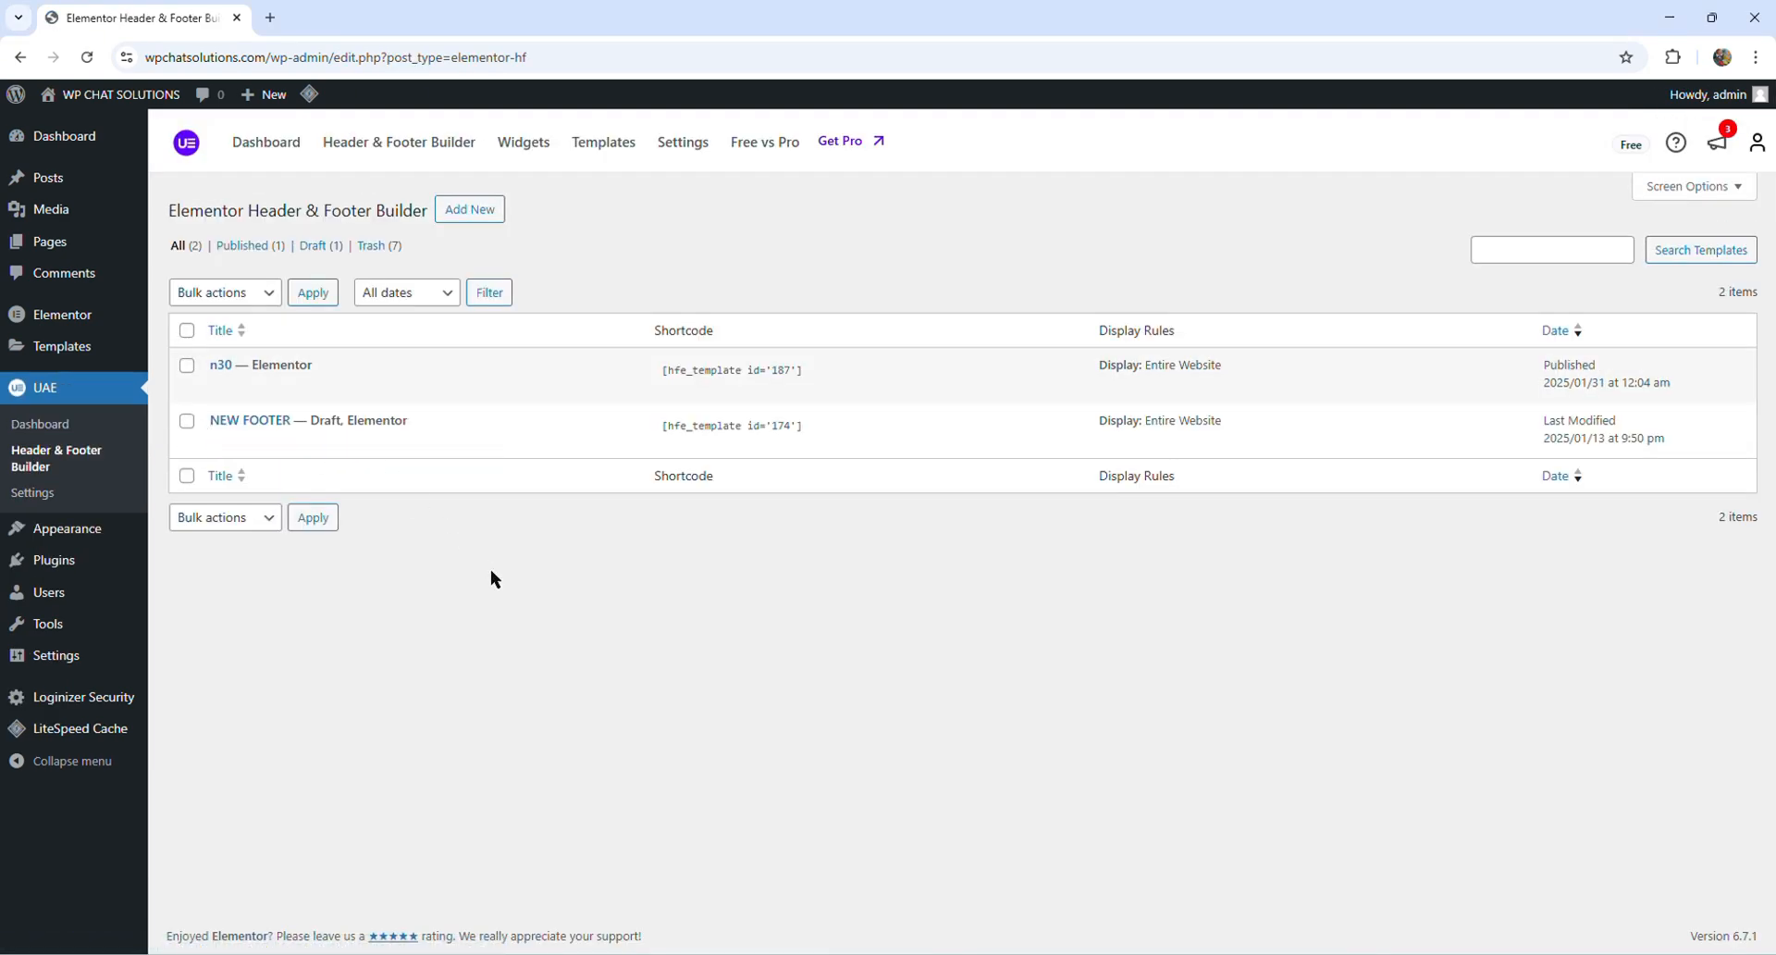
{"action": "left_click", "coordinate": [468, 210]}
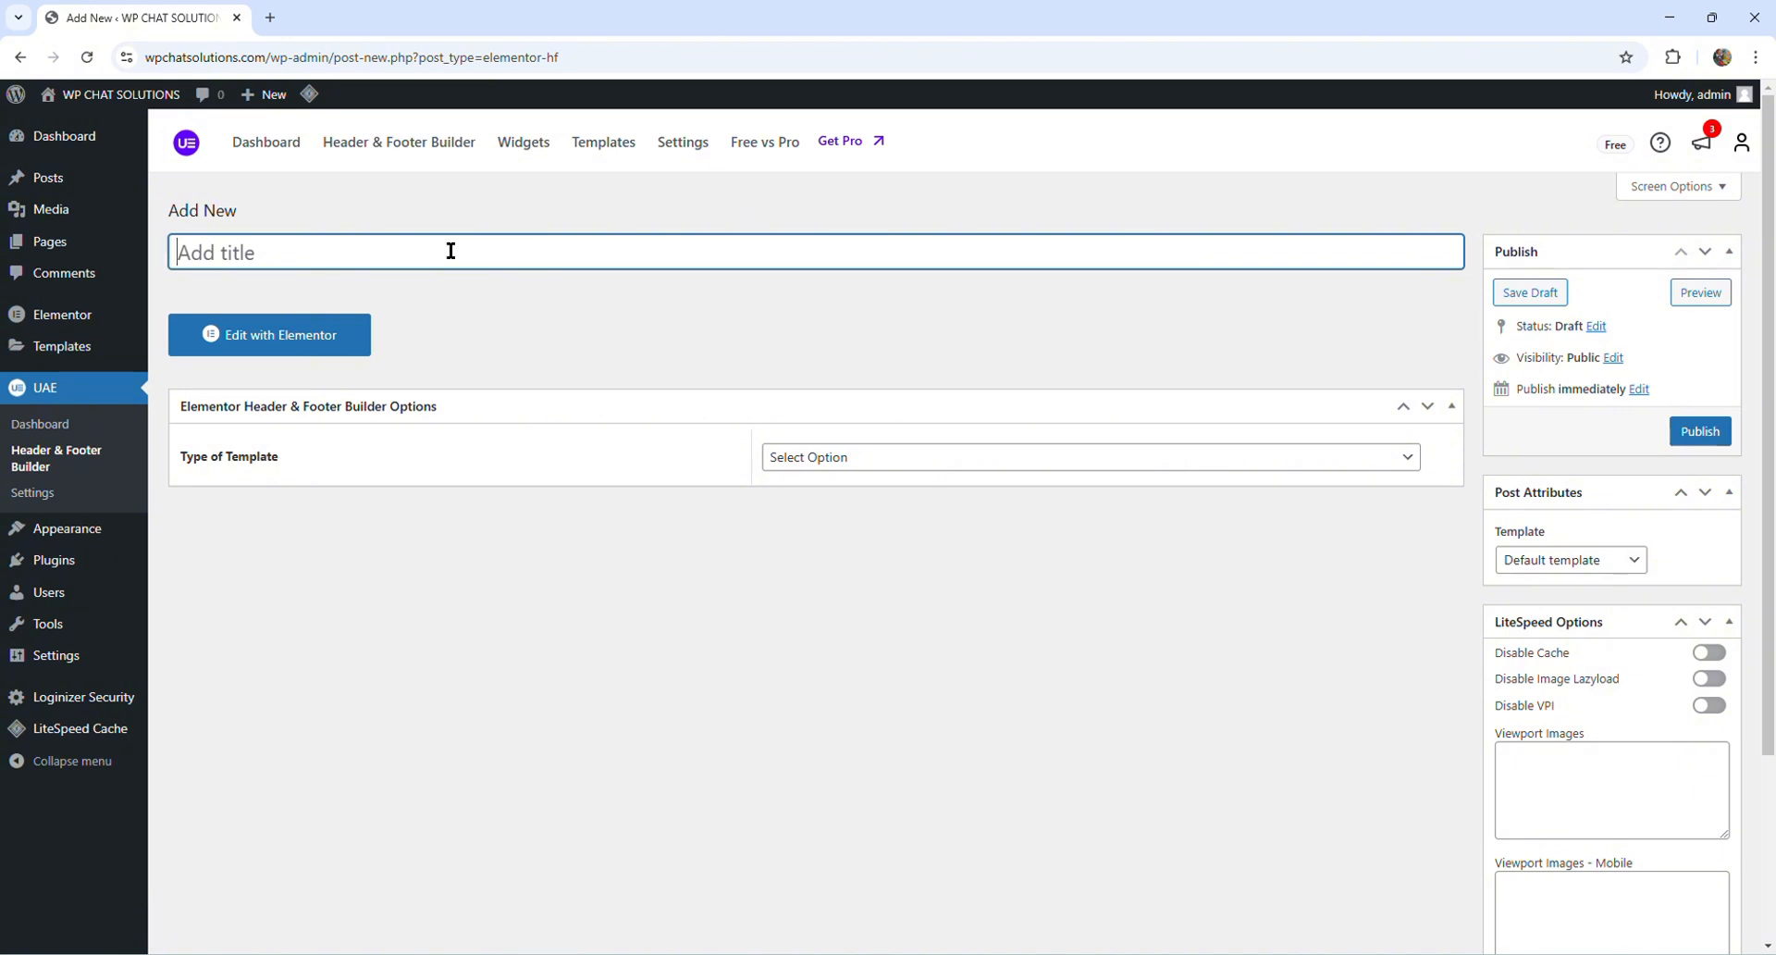
{"action": "type", "text": "Wp footer"}
{"action": "left_click", "coordinate": [532, 333]}
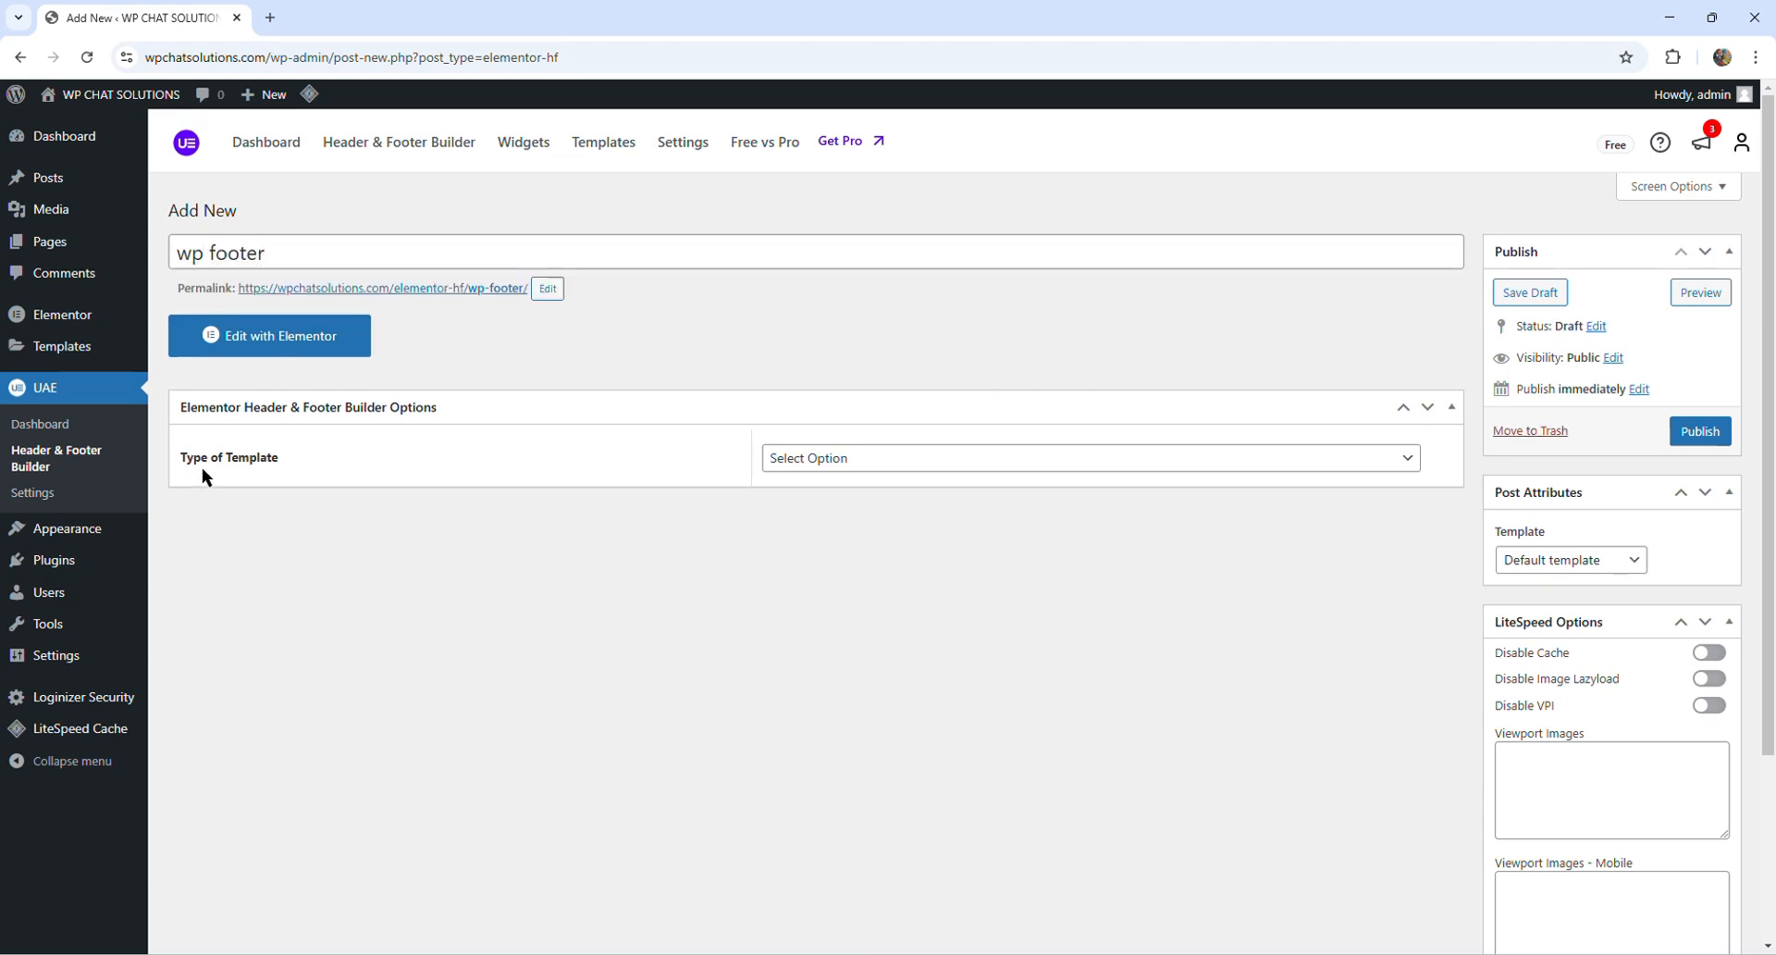
- Publish the template as a Footer displayed on the Entire Website
{"action": "left_click", "coordinate": [874, 459]}
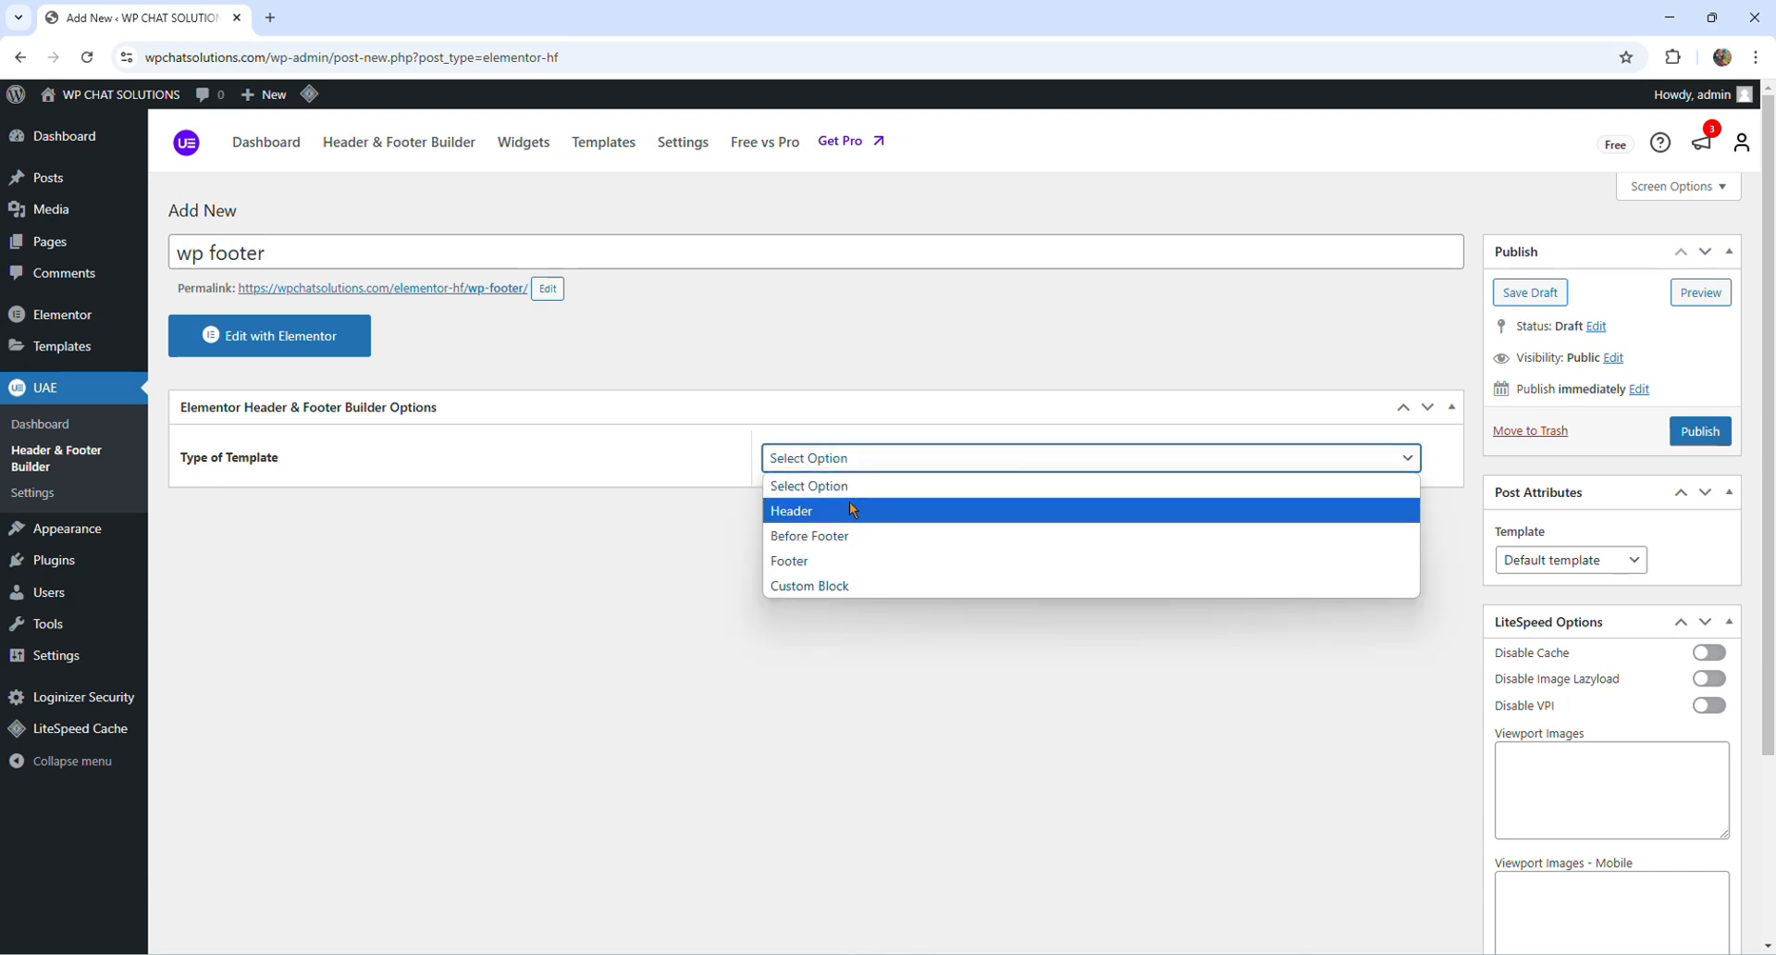
{"action": "left_click", "coordinate": [822, 561]}
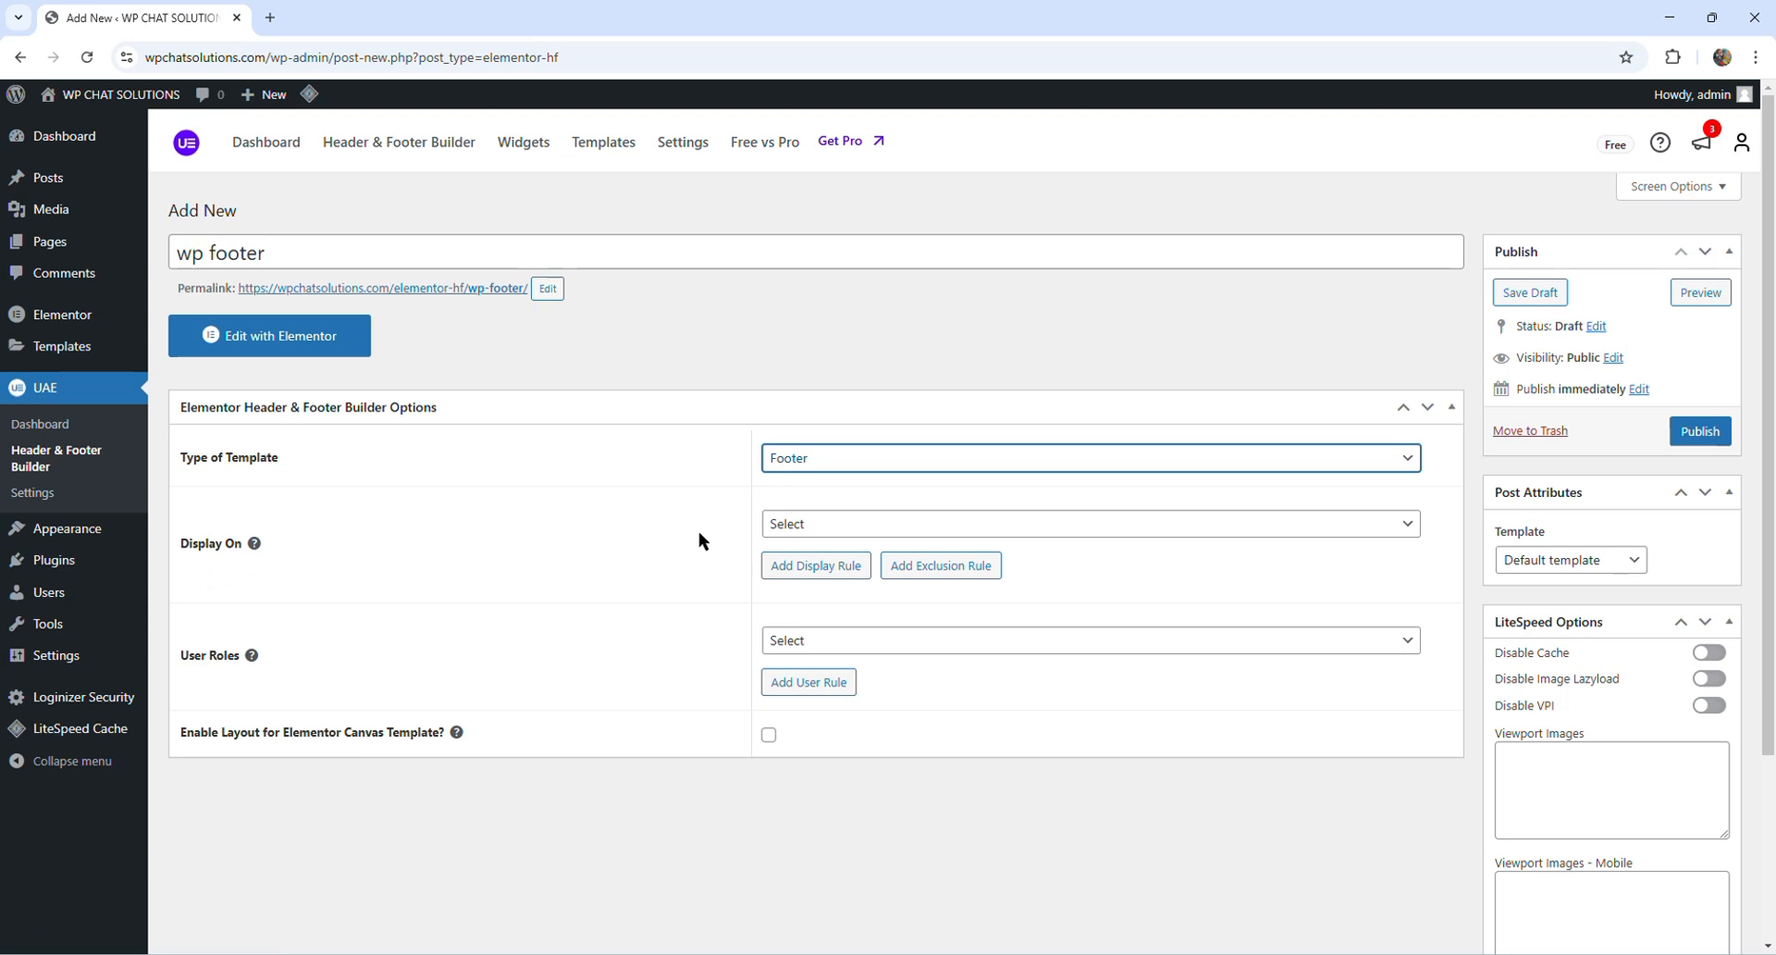
{"action": "left_click", "coordinate": [851, 525]}
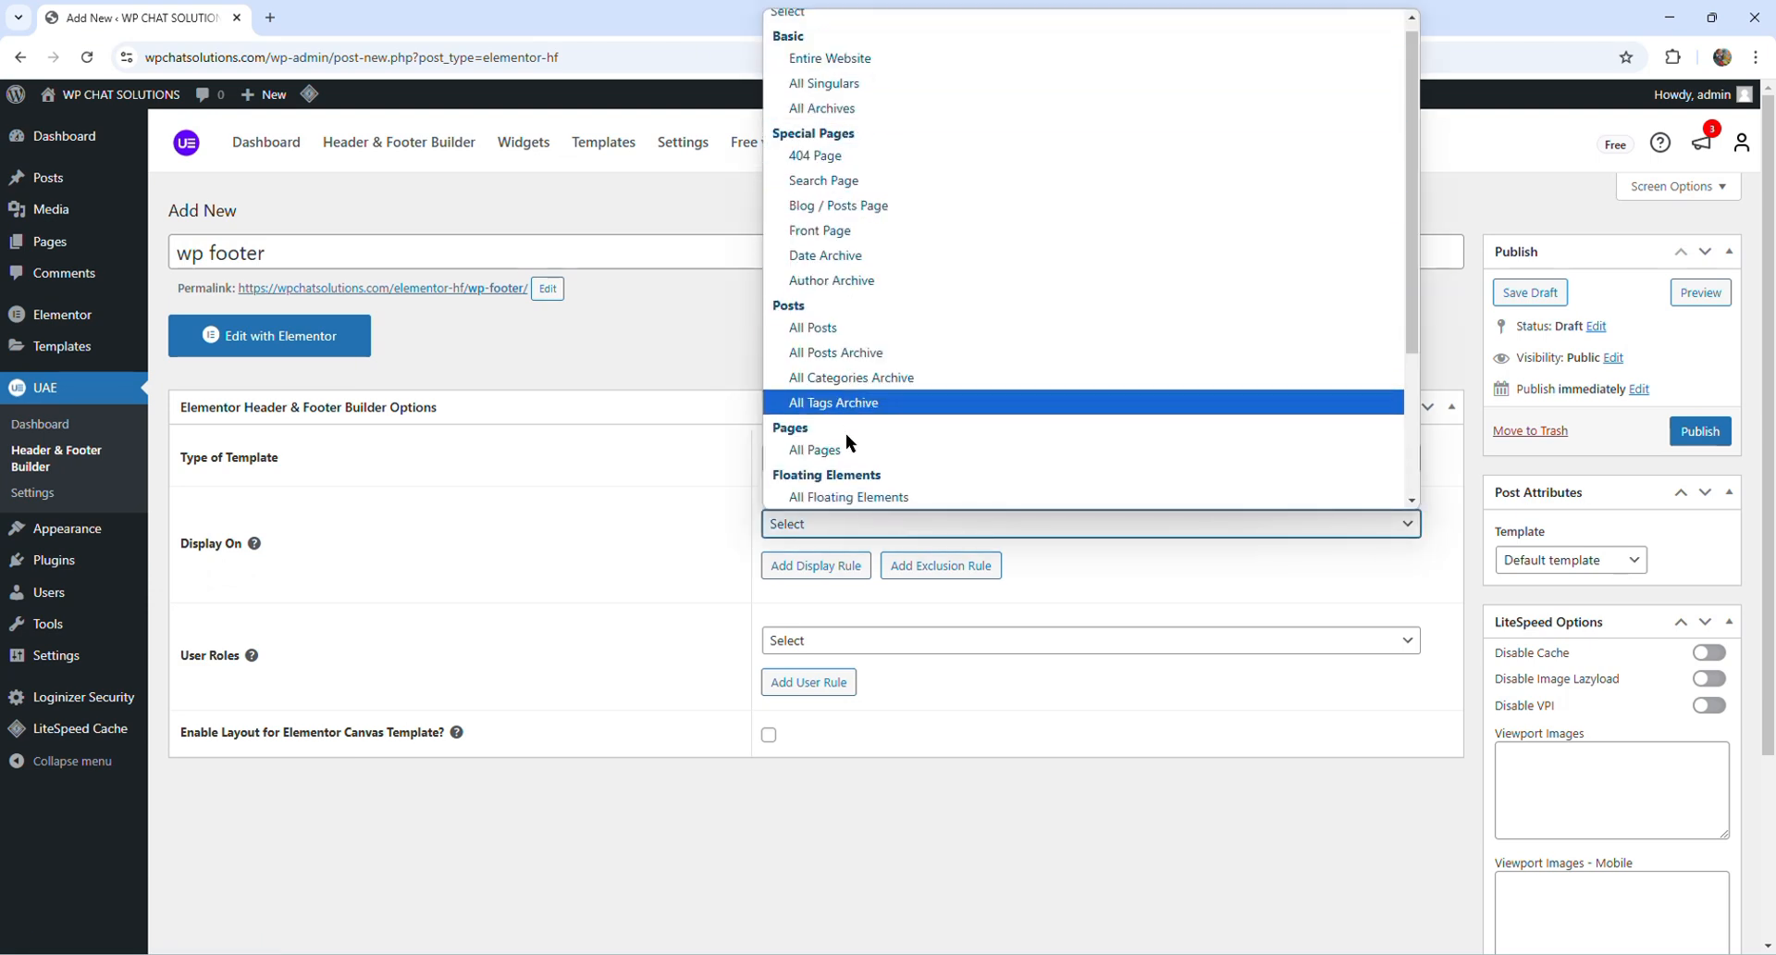
{"action": "left_click", "coordinate": [849, 61]}
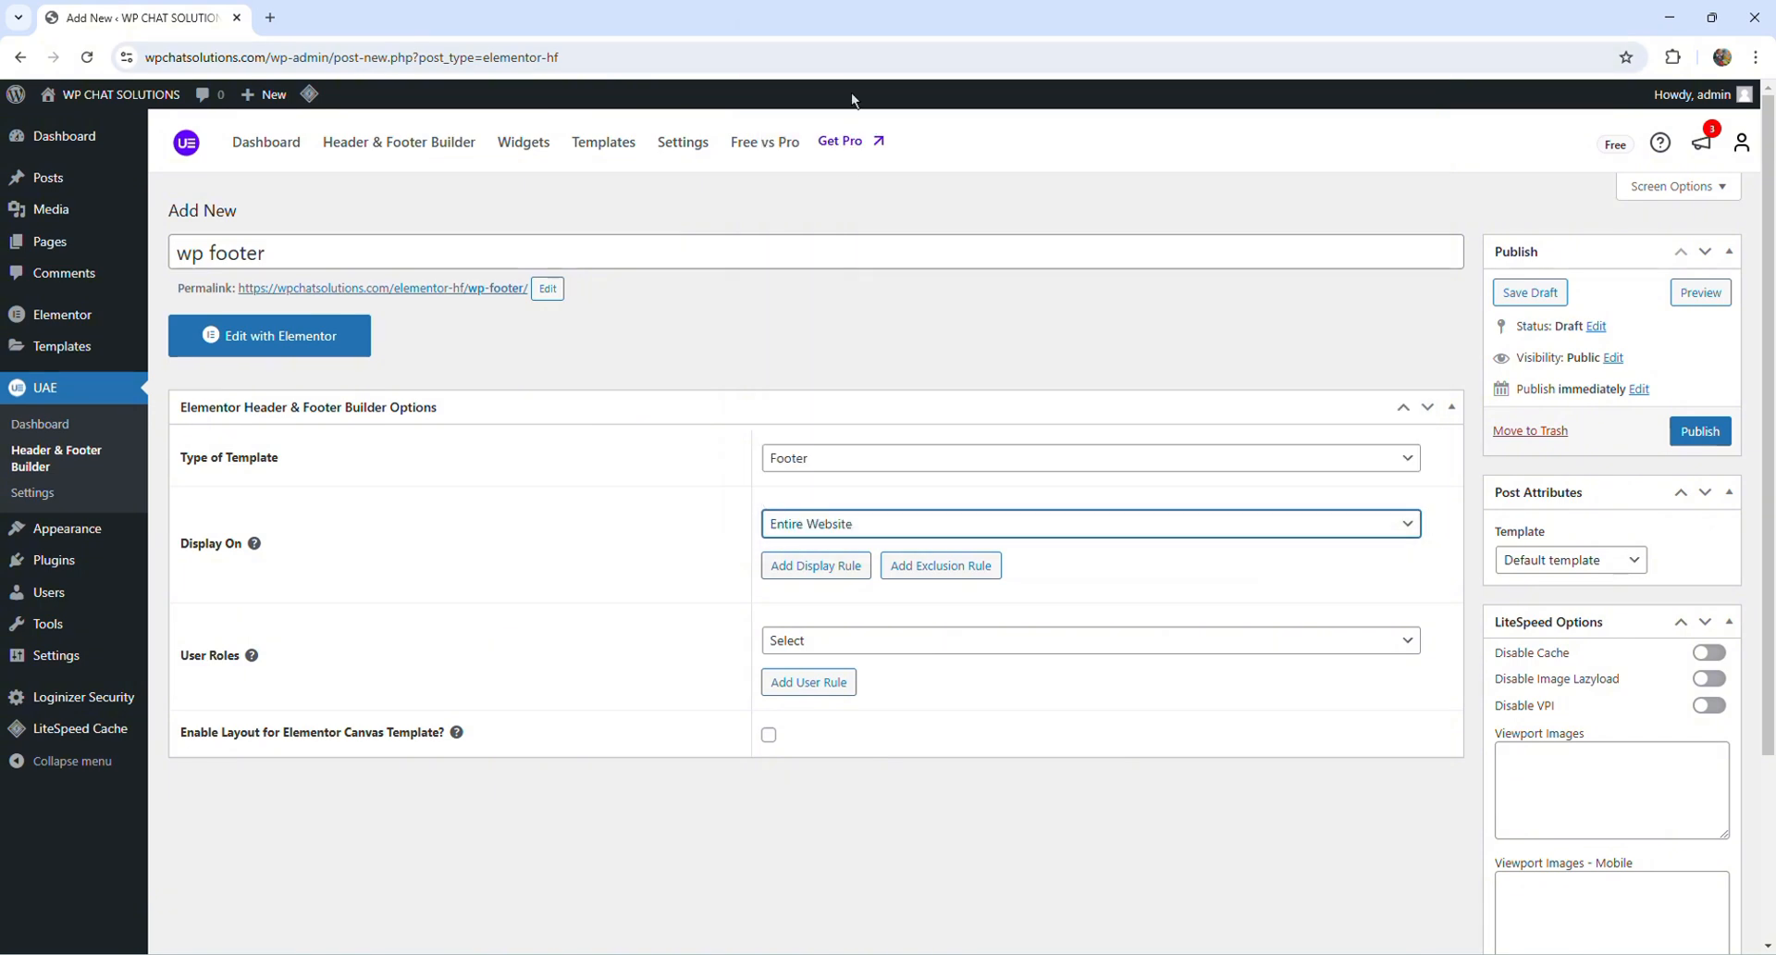
{"action": "left_click", "coordinate": [1692, 442]}
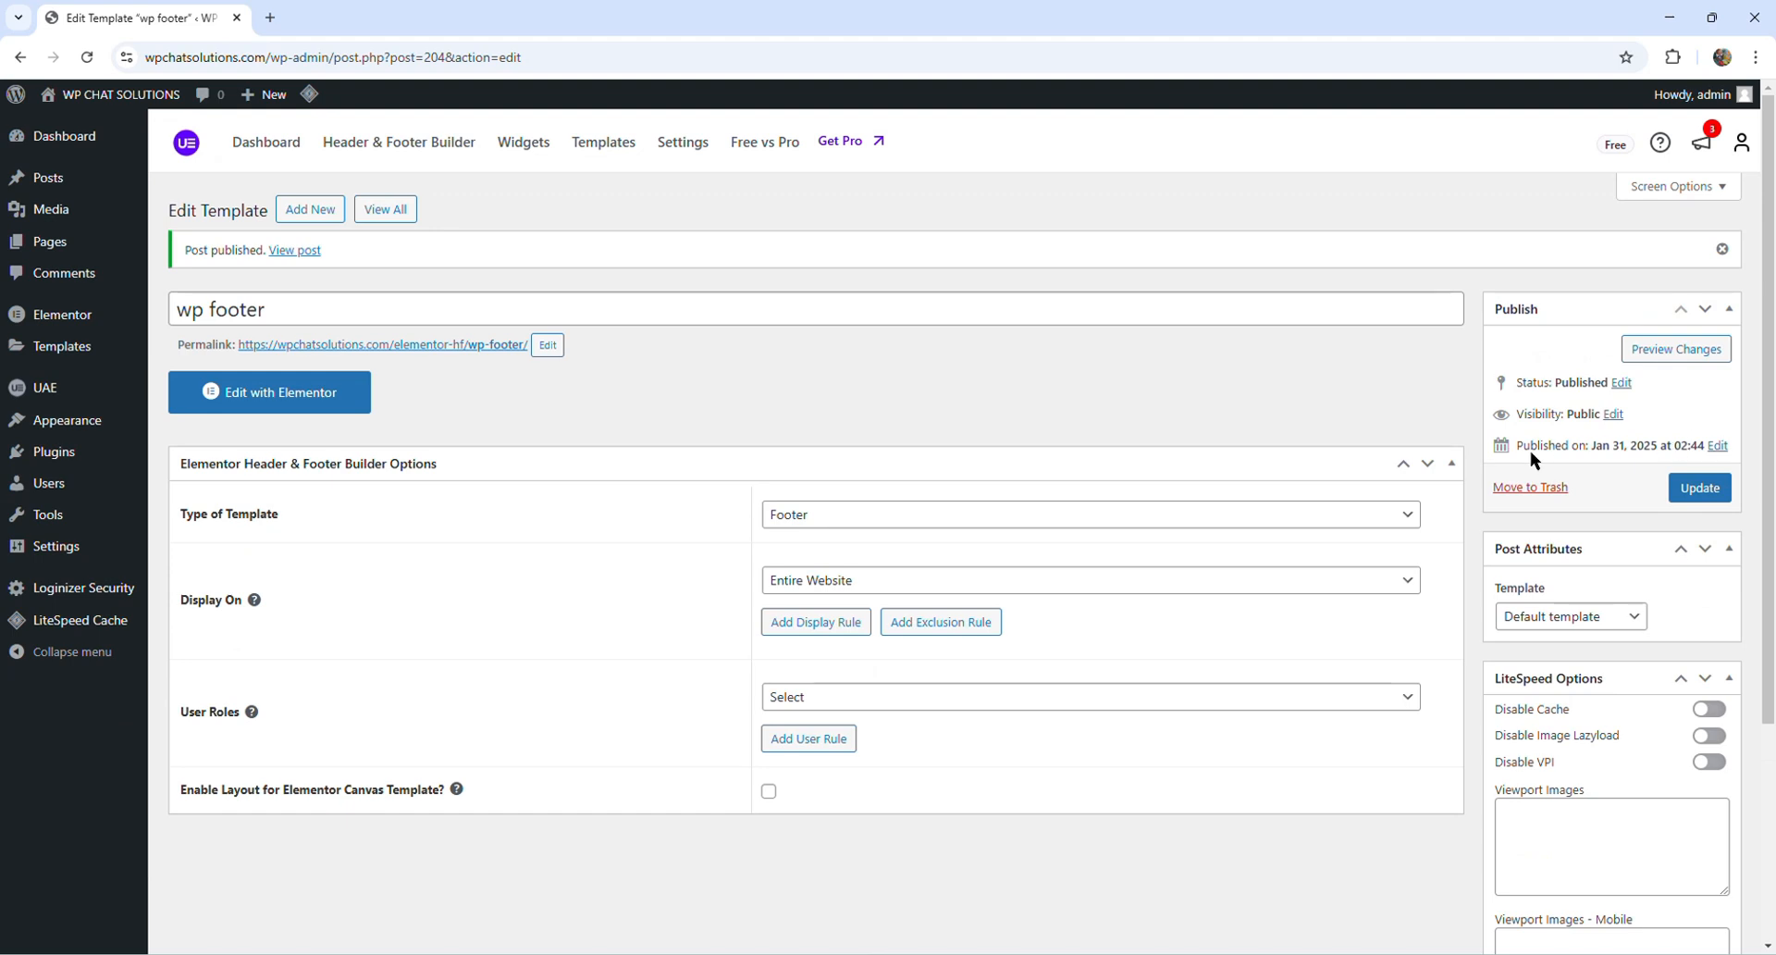
- Edit the footer with Elementor and add a Flexbox container with one tall column beside two stacked ones
{"action": "left_click", "coordinate": [288, 413]}
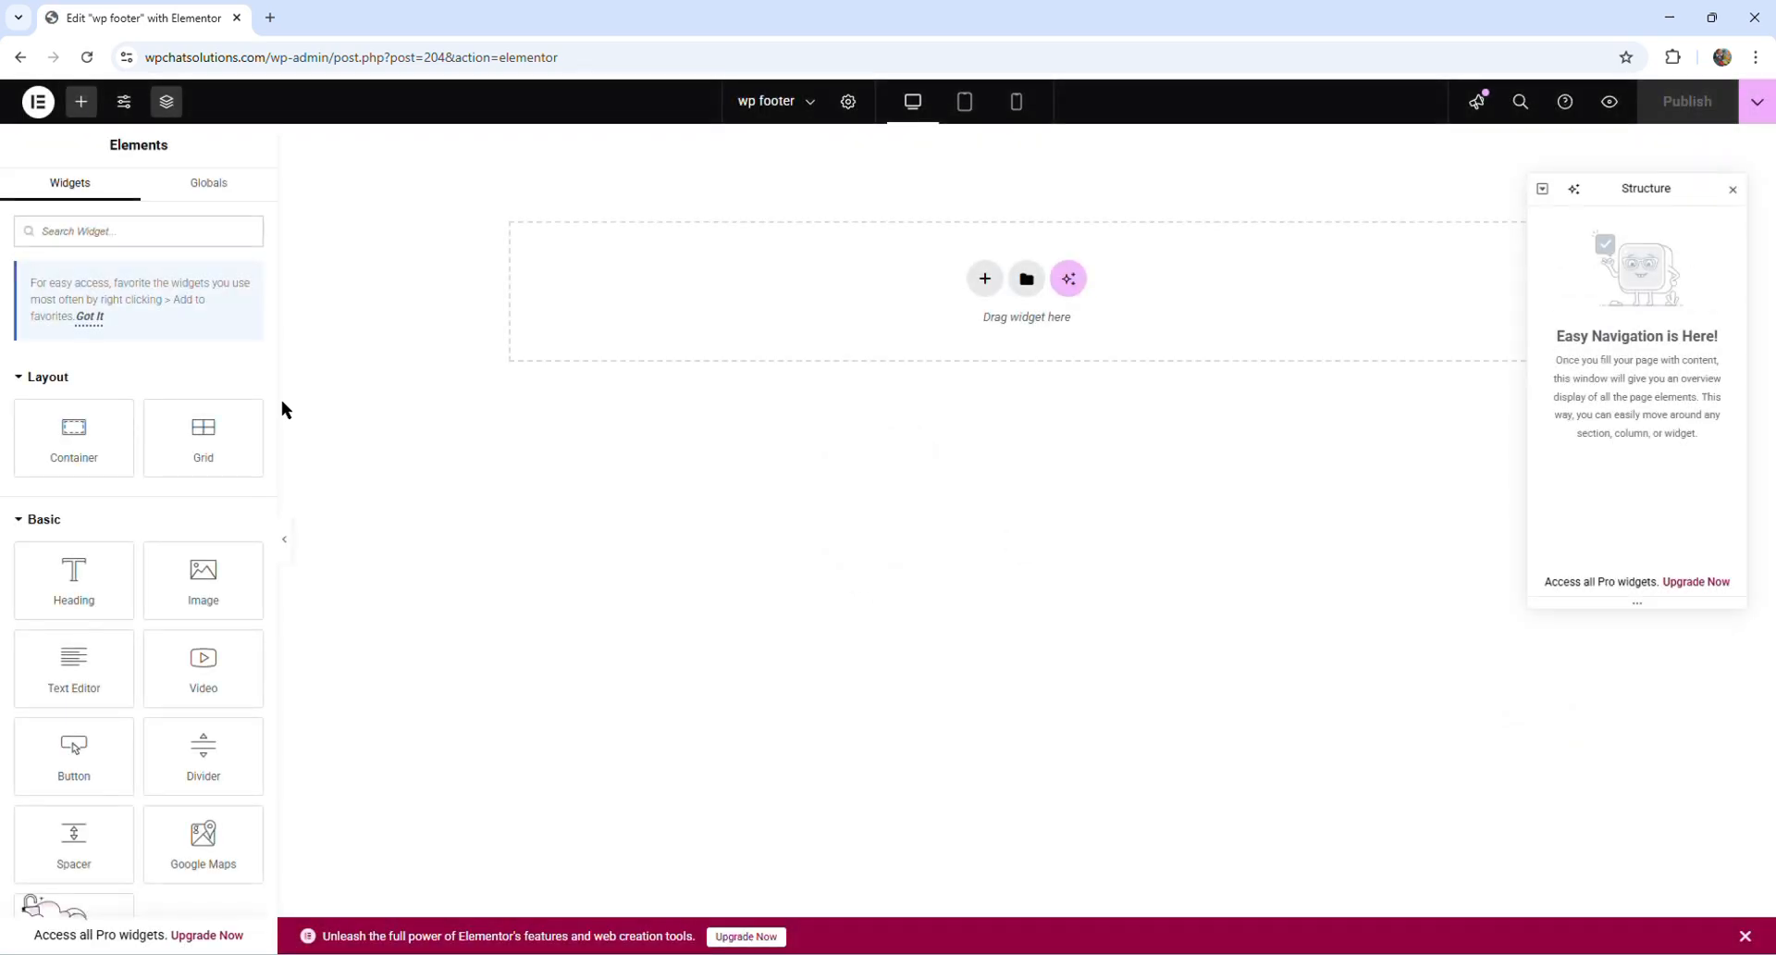
{"action": "left_click", "coordinate": [987, 288]}
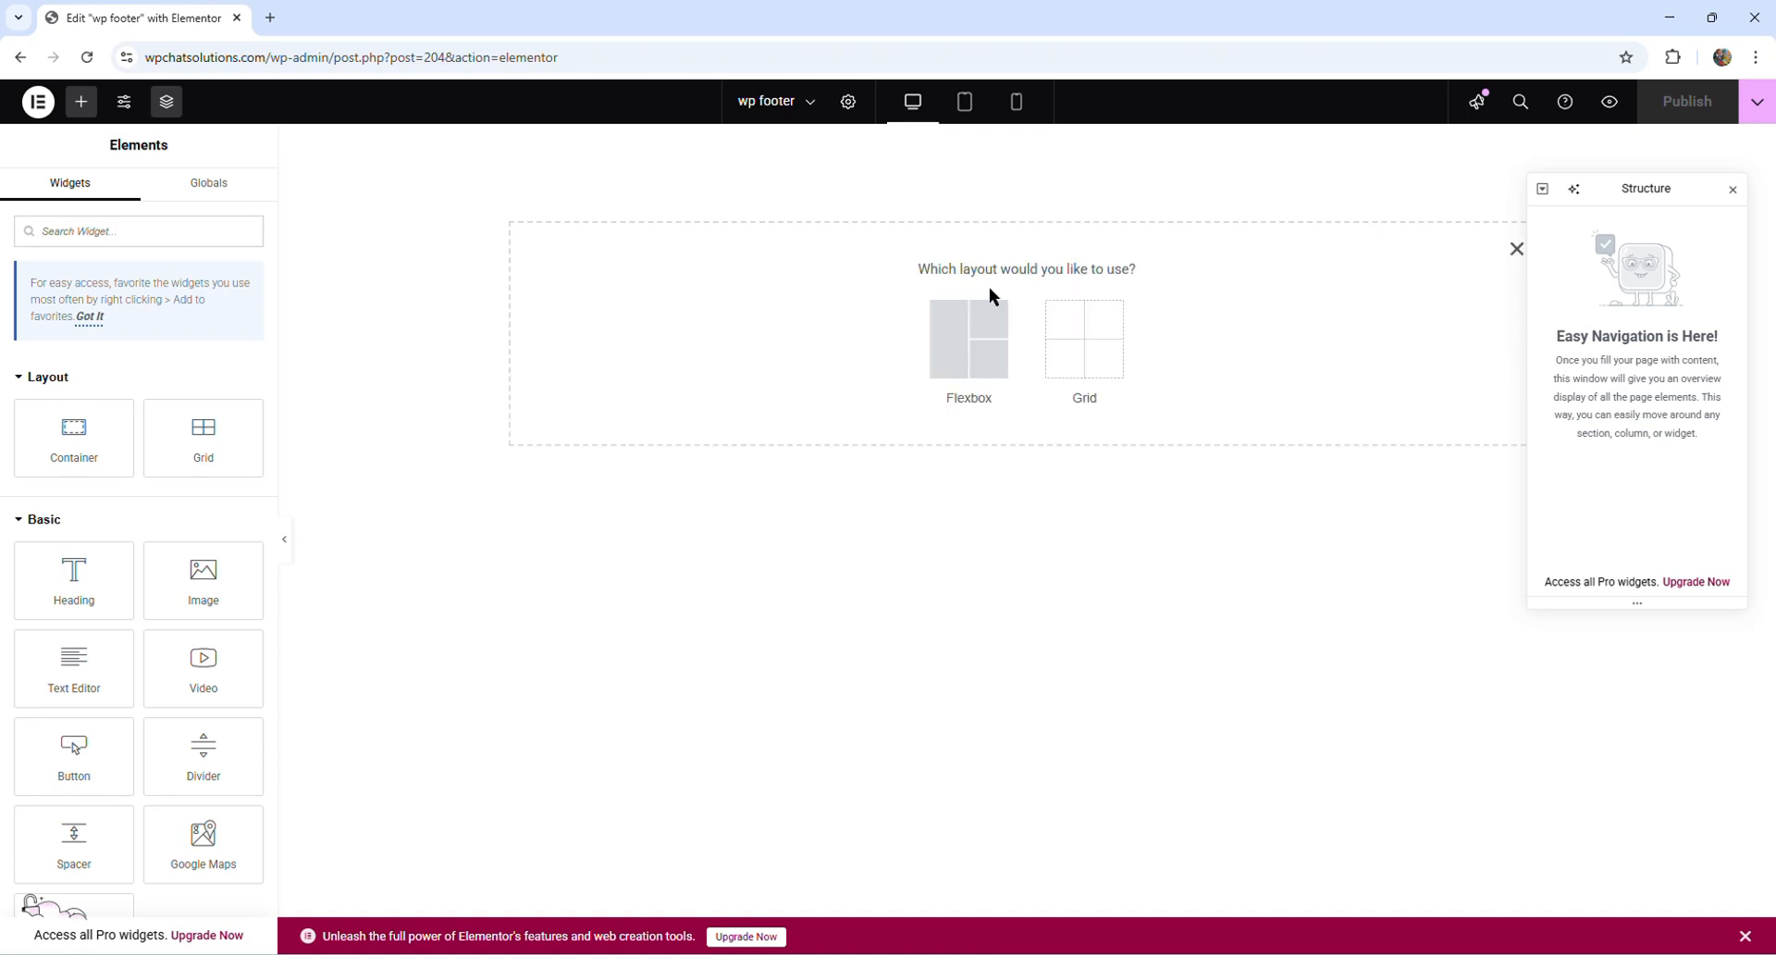
{"action": "left_click", "coordinate": [972, 389]}
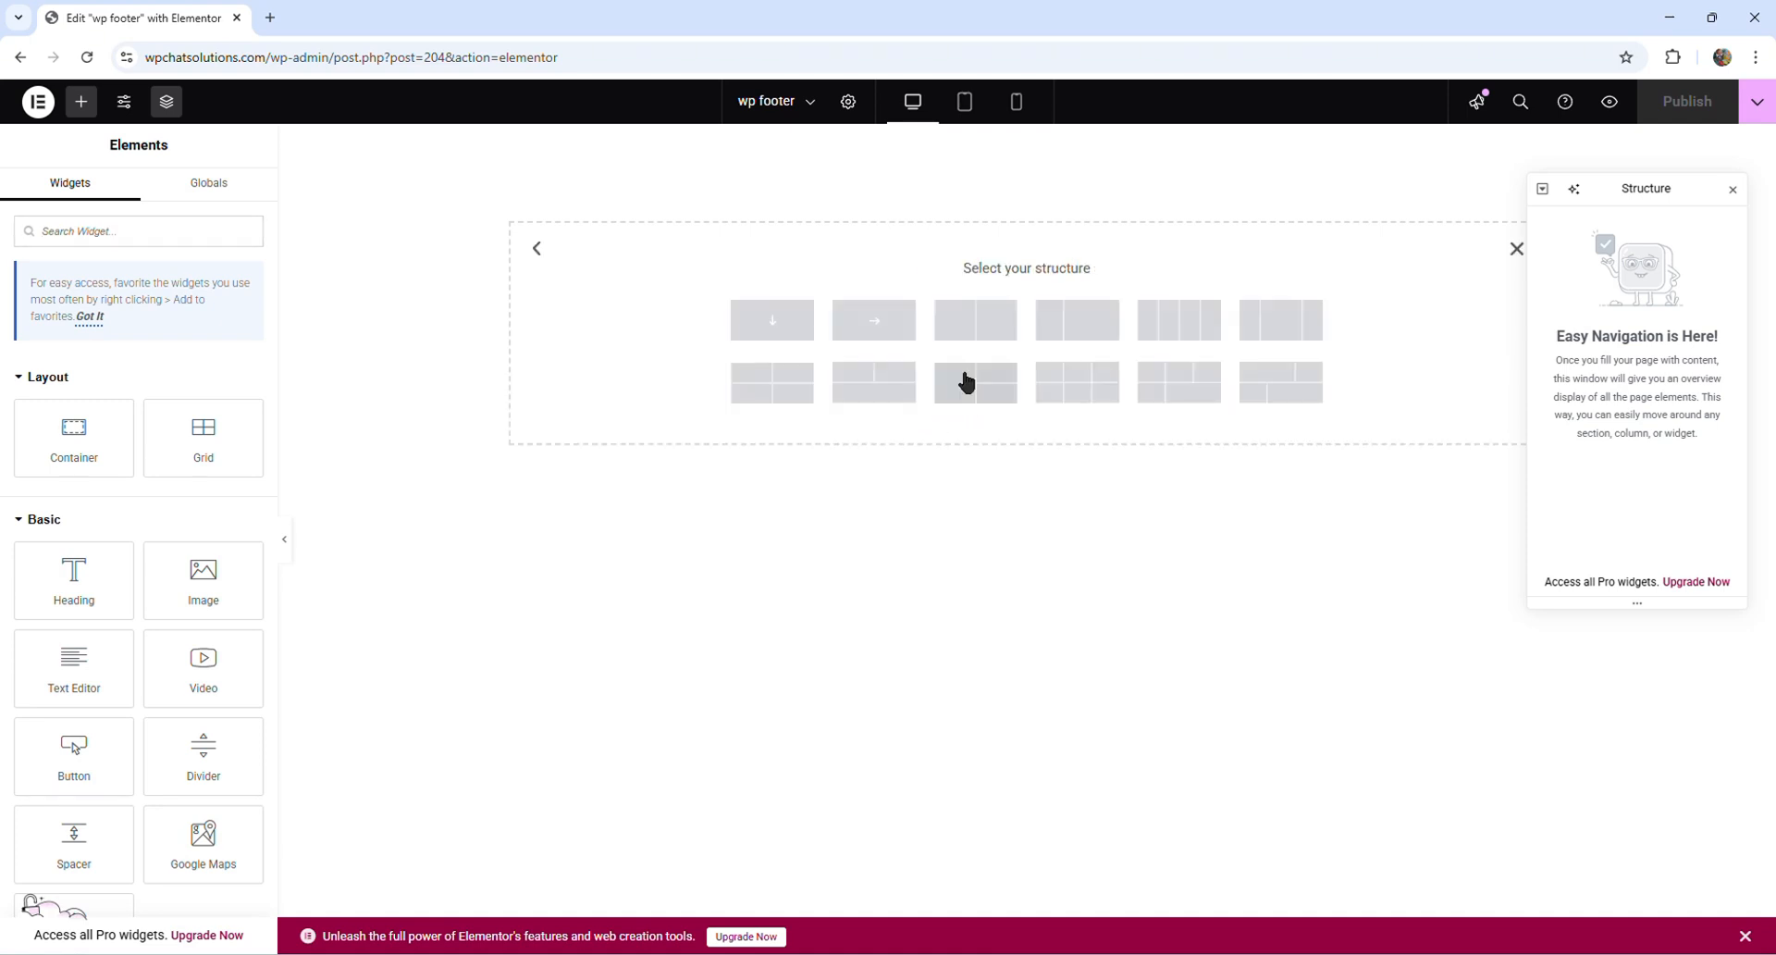
{"action": "left_click", "coordinate": [966, 381]}
{"action": "left_click", "coordinate": [975, 396]}
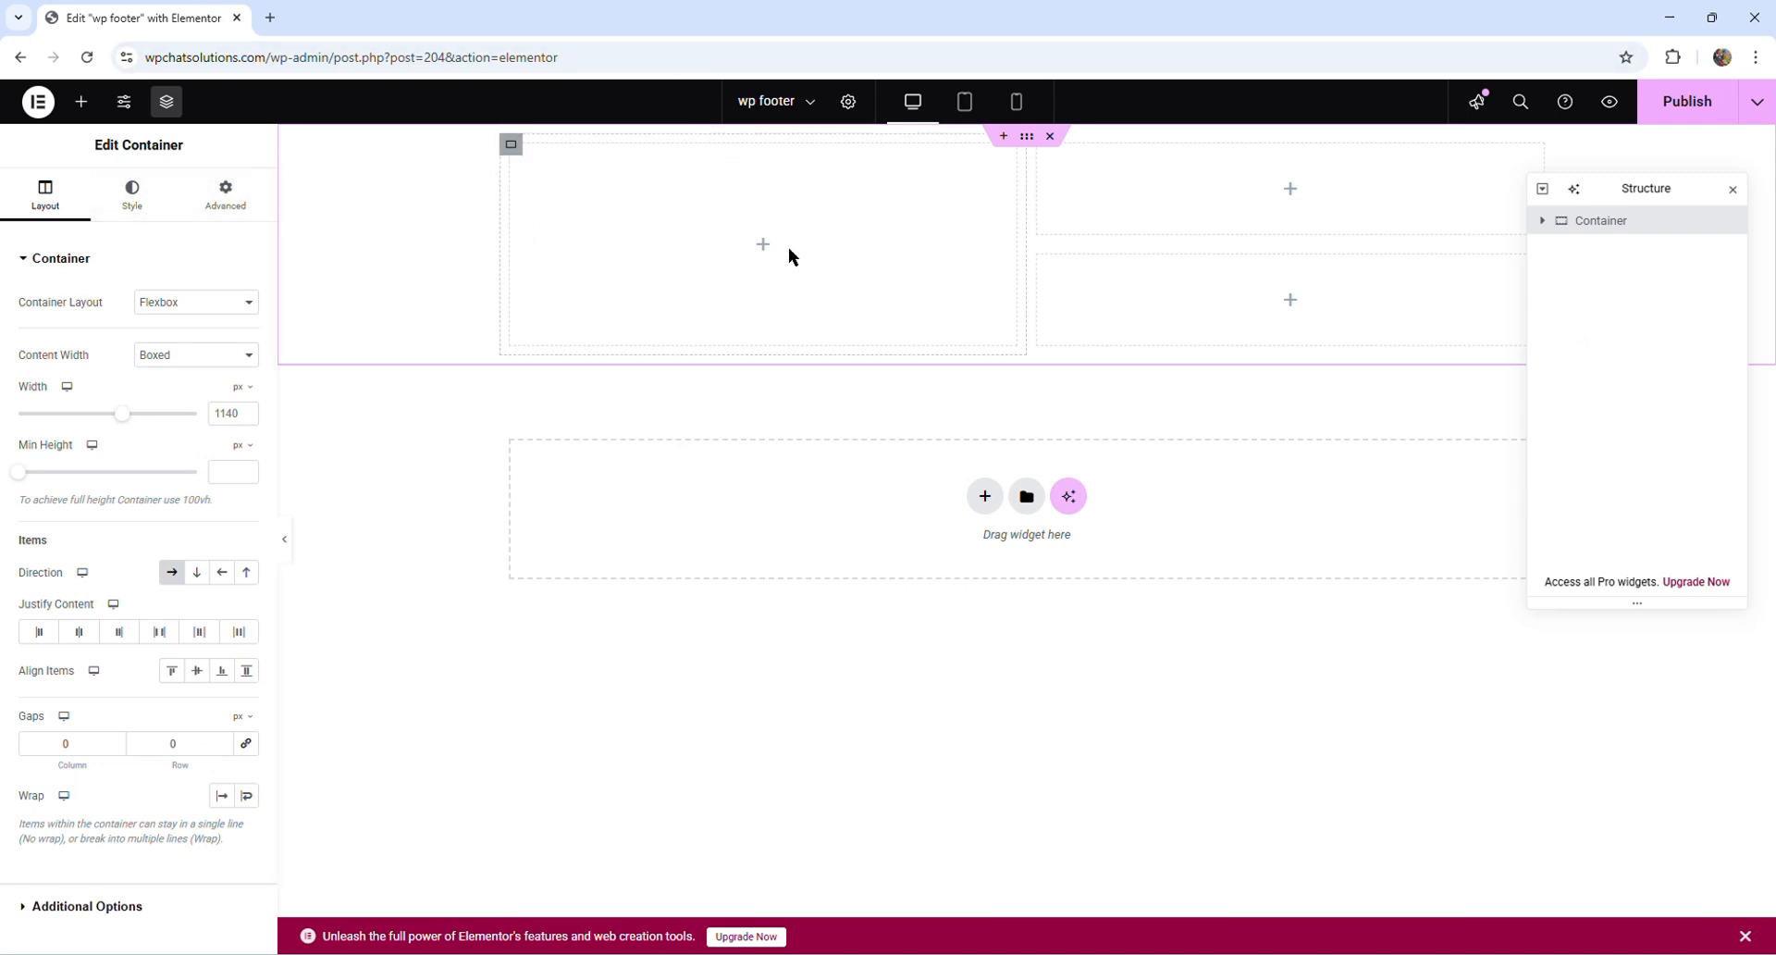
- Add a Heading widget to the tall left container with the text "Contact us"
{"action": "left_click", "coordinate": [83, 109]}
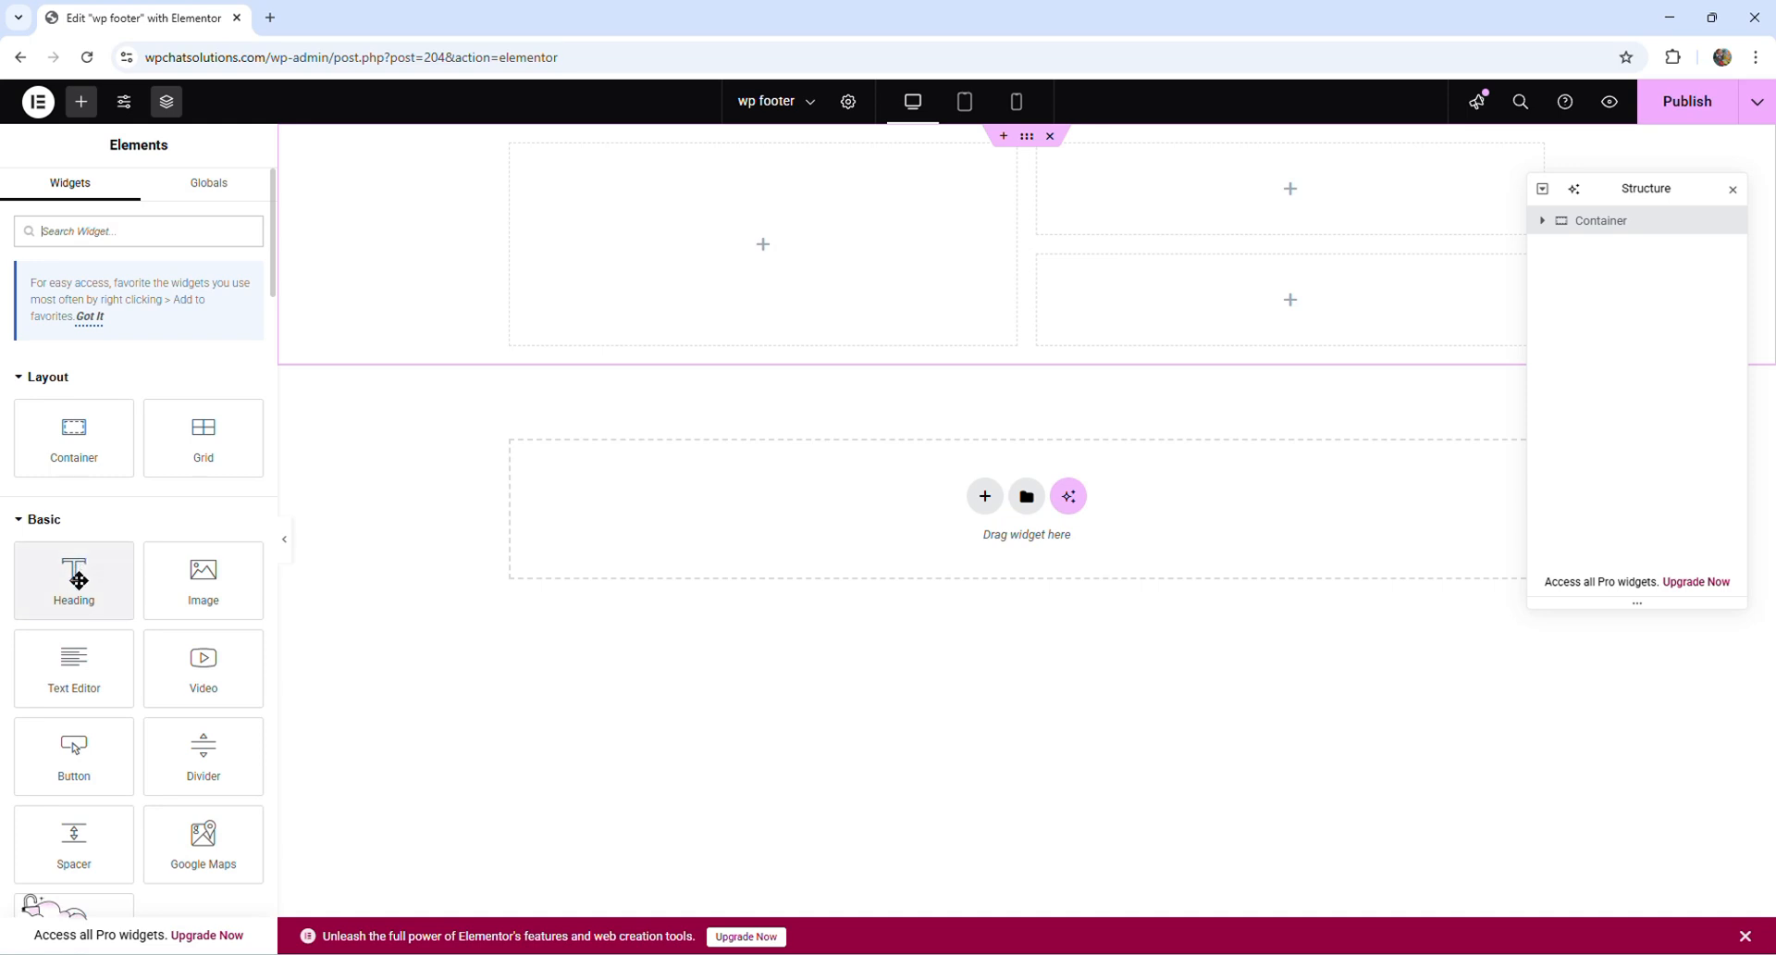
{"action": "left_click_drag", "start_coordinate": [53, 584], "coordinate": [660, 276]}
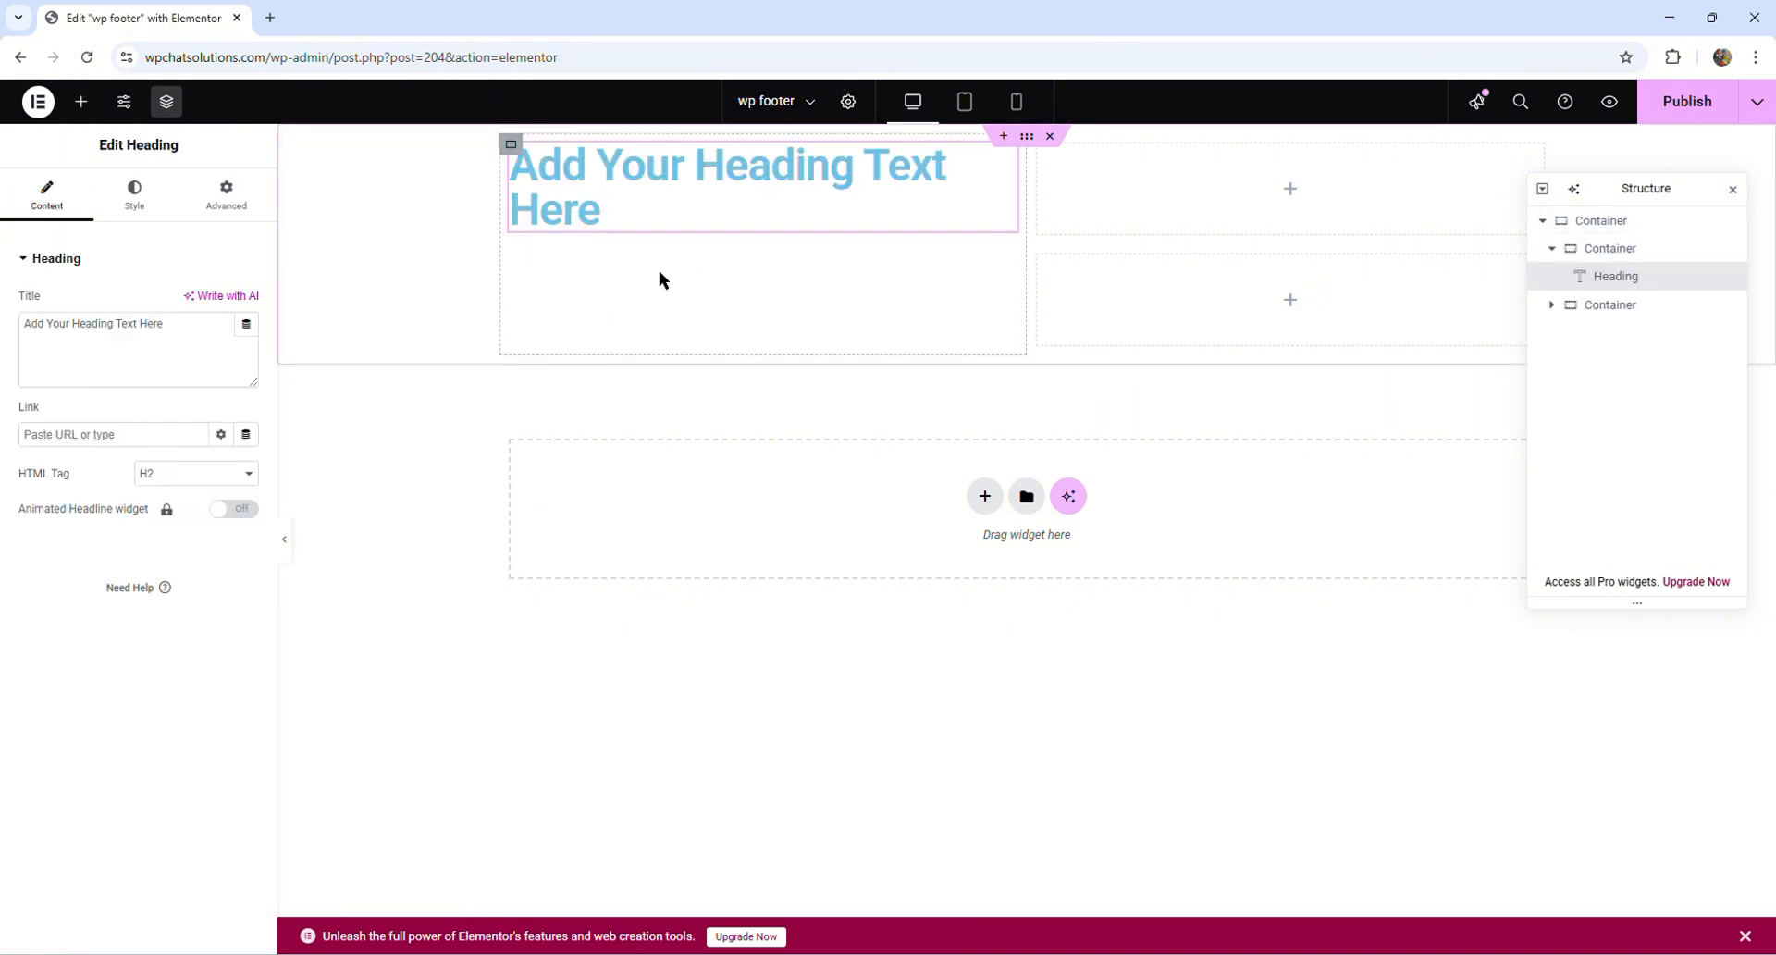
{"action": "left_click", "coordinate": [612, 205]}
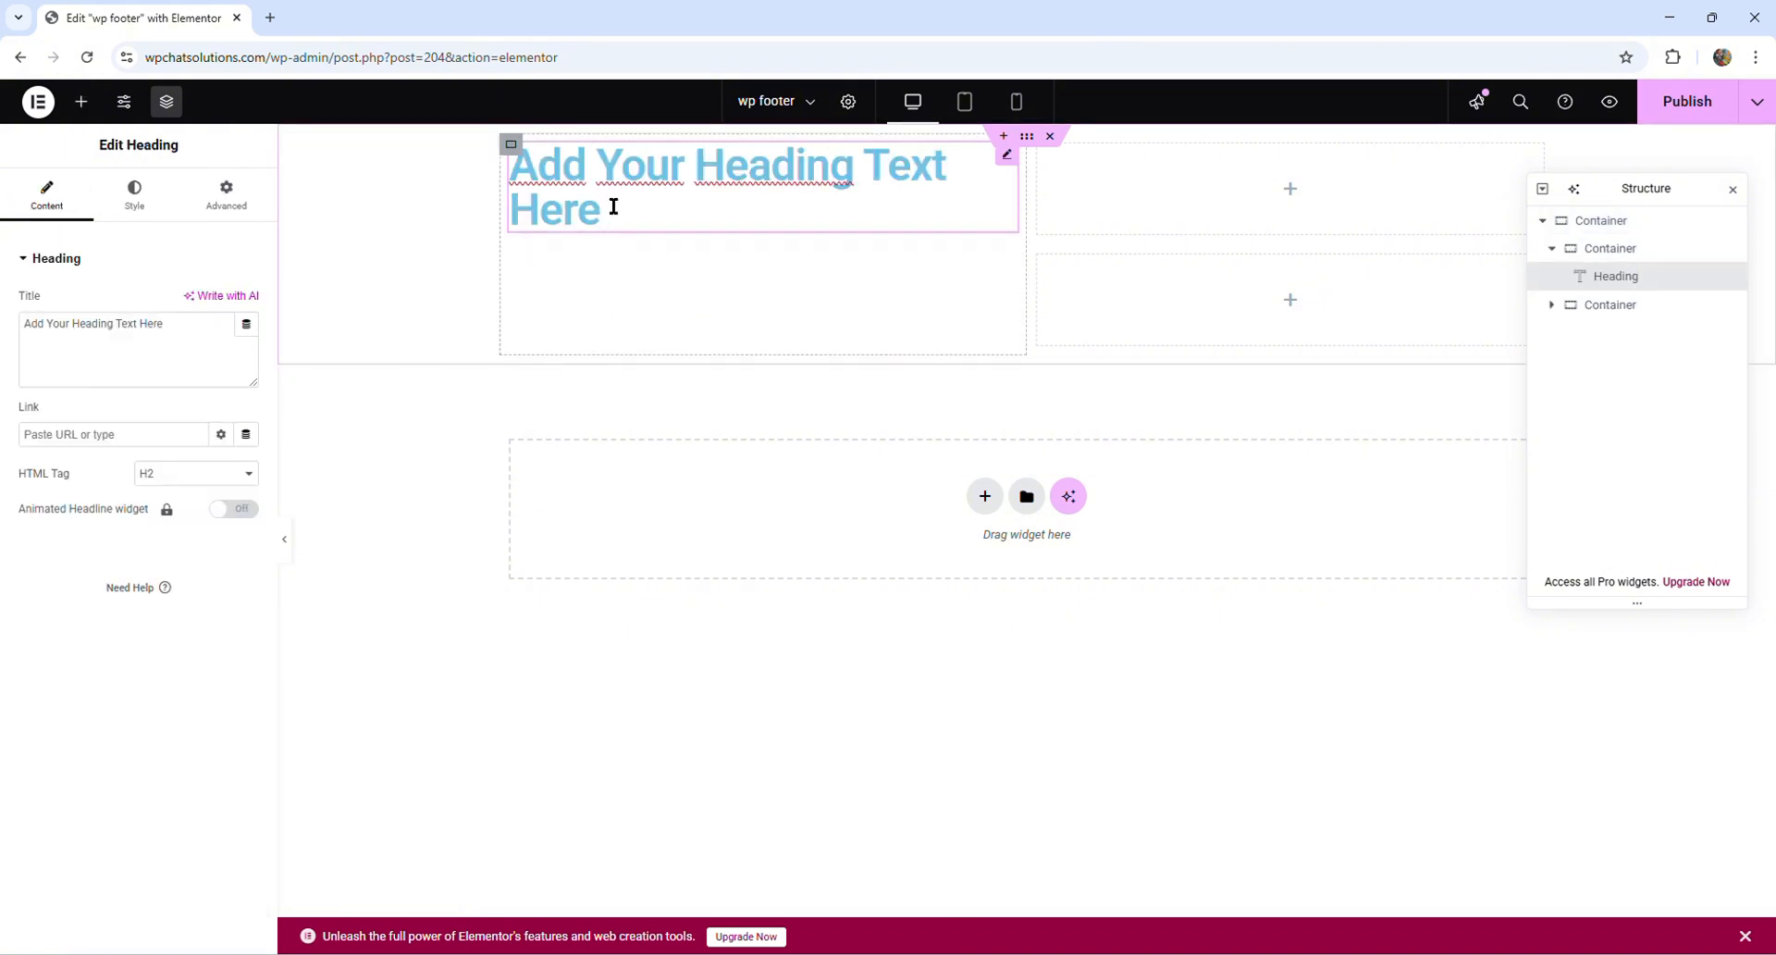
{"action": "triple_click", "coordinate": [612, 206]}
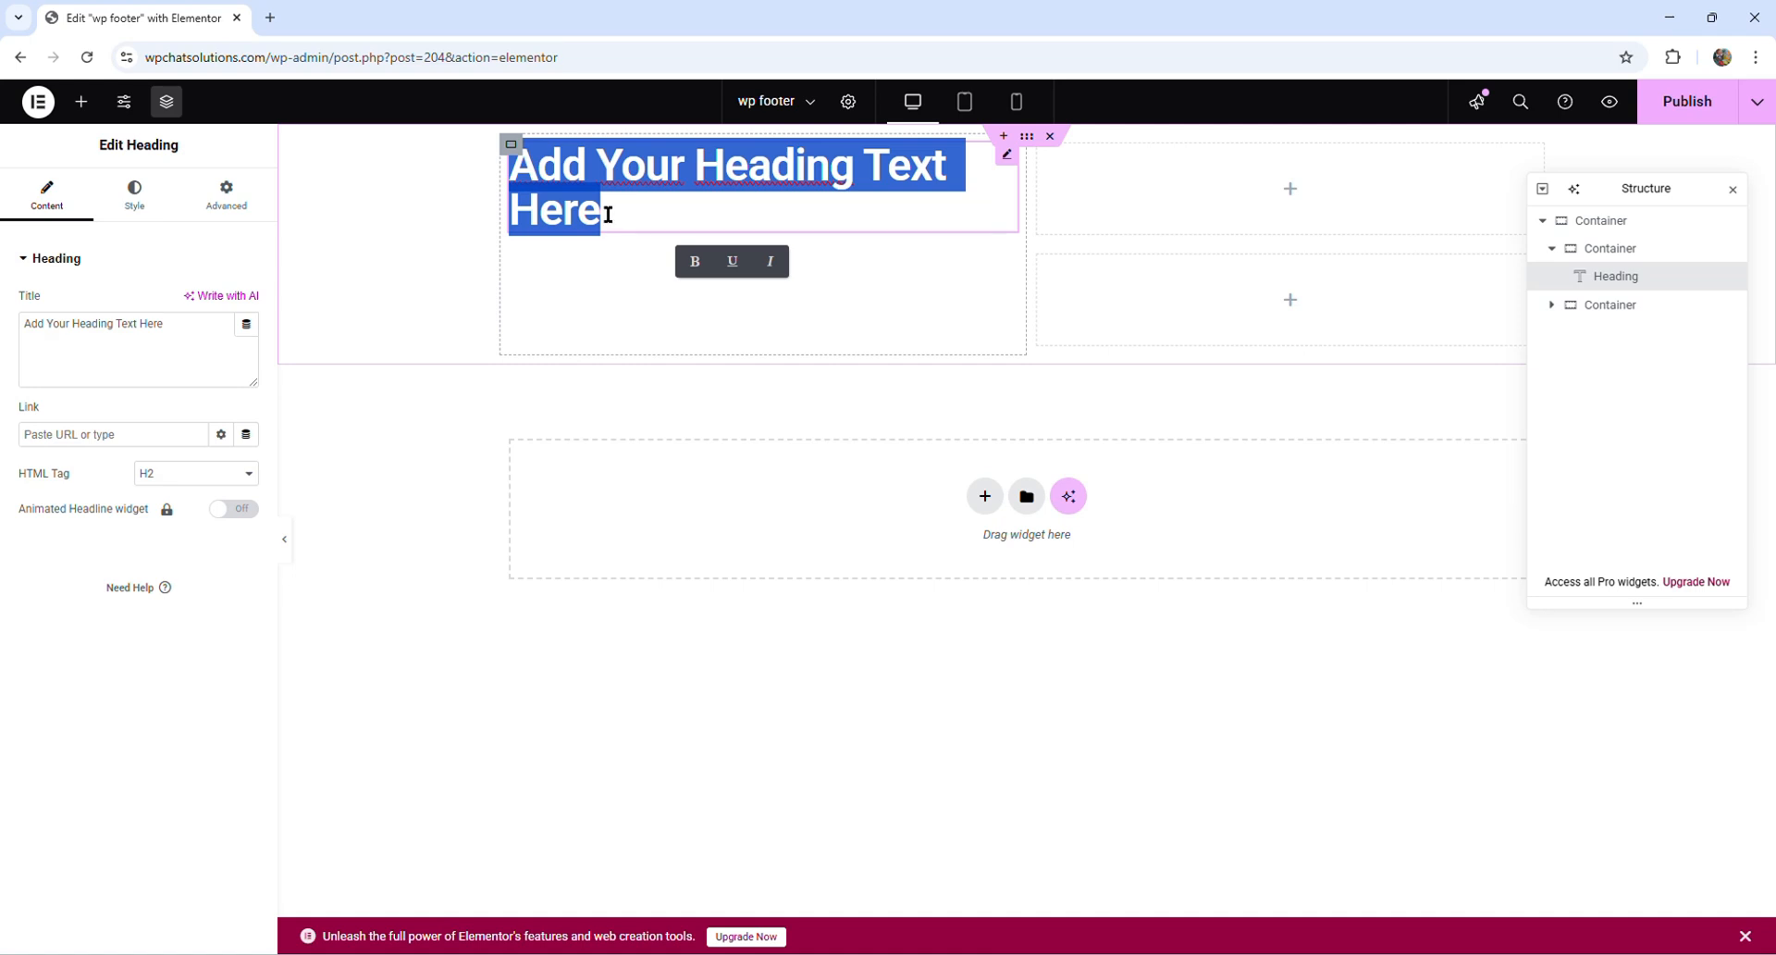
{"action": "type", "text": "Conta"}
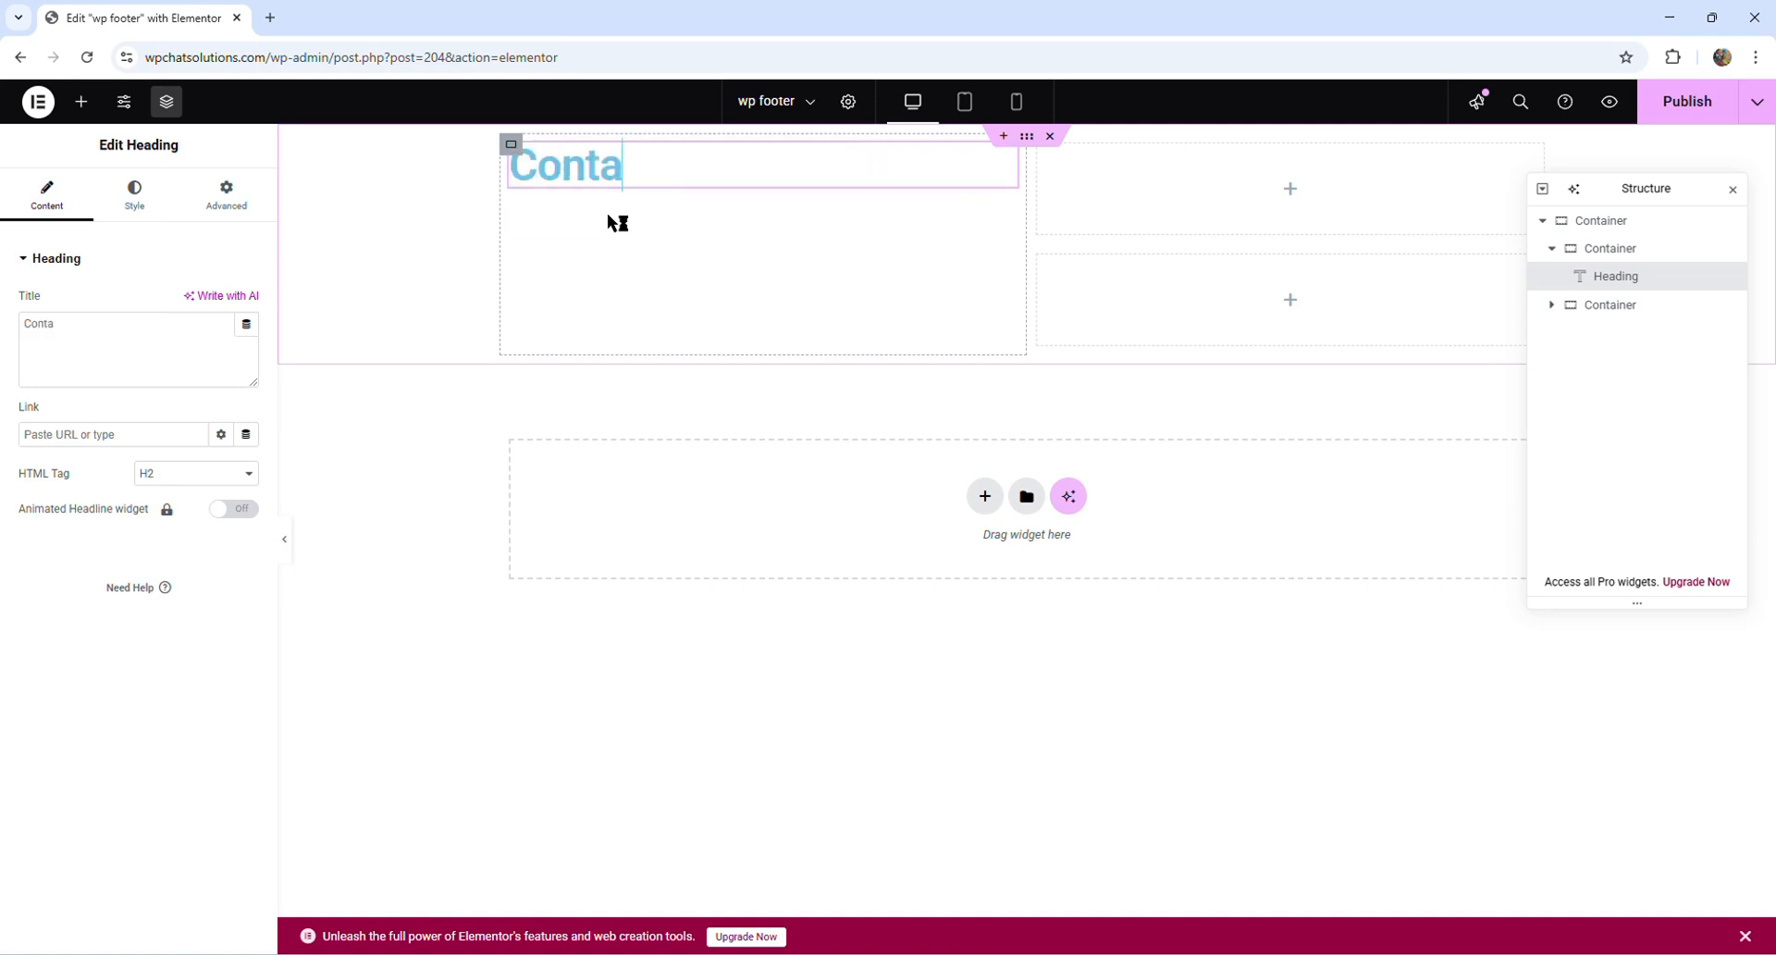
{"action": "type", "text": "ct us"}
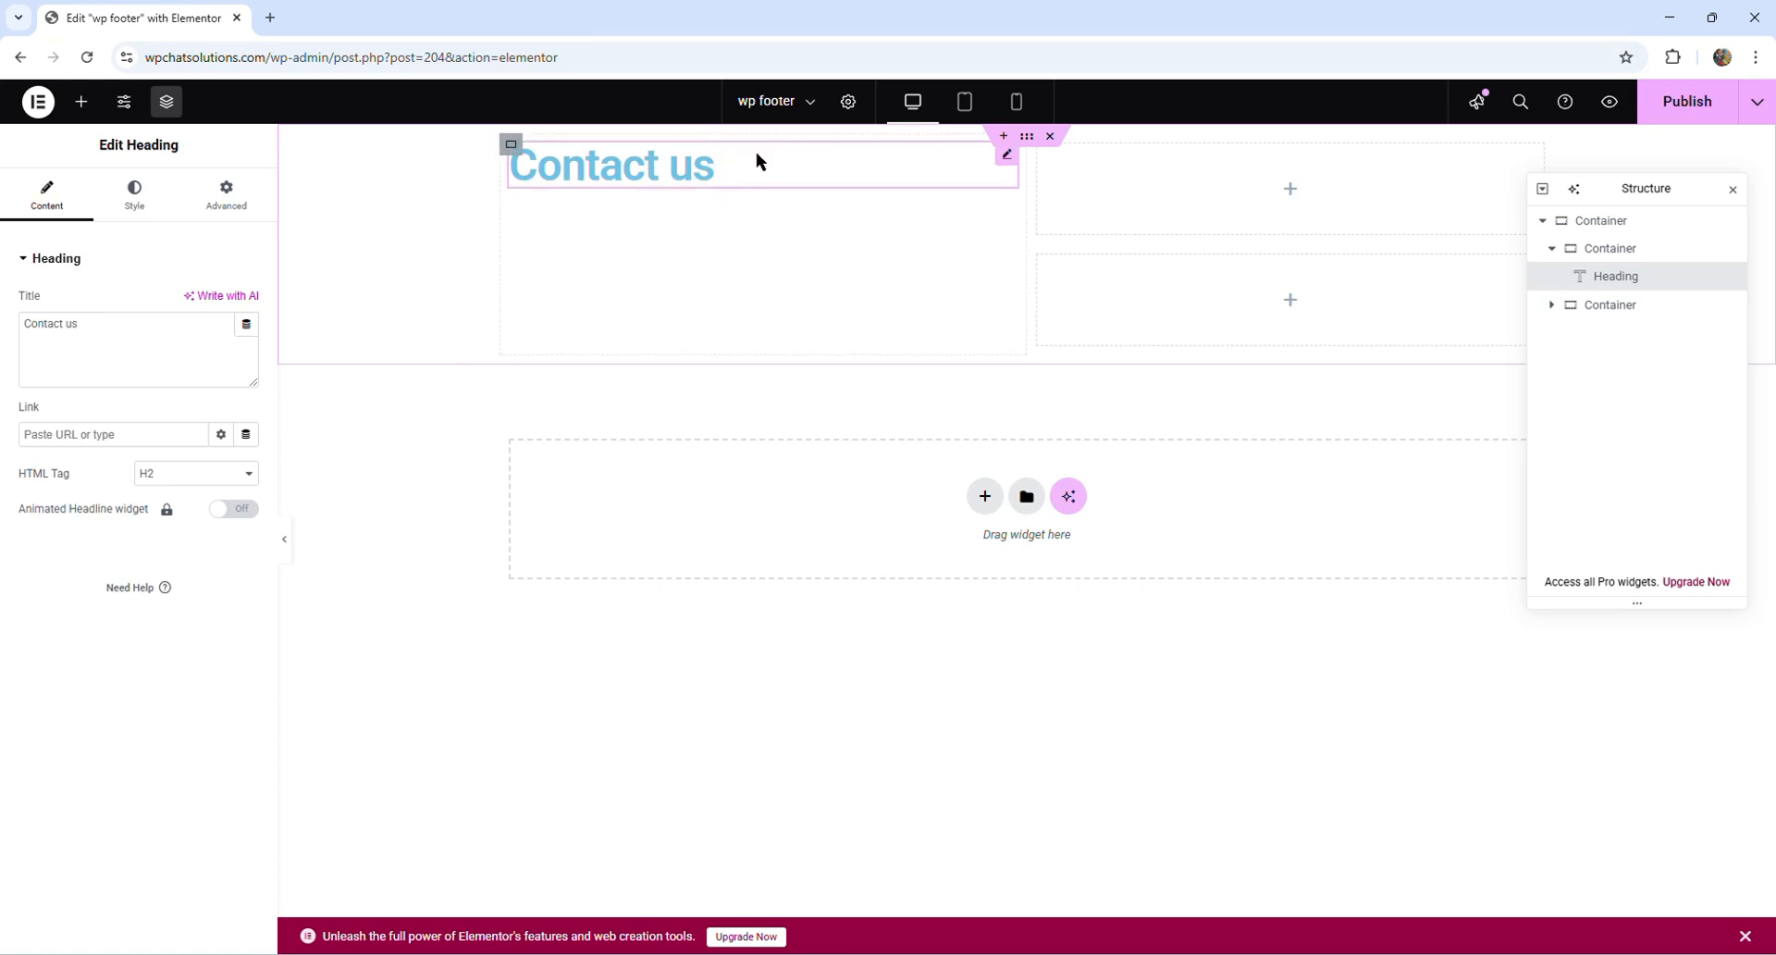
- Center the "Contact us" heading vertically in its container and center-align its text
{"action": "left_click", "coordinate": [512, 148]}
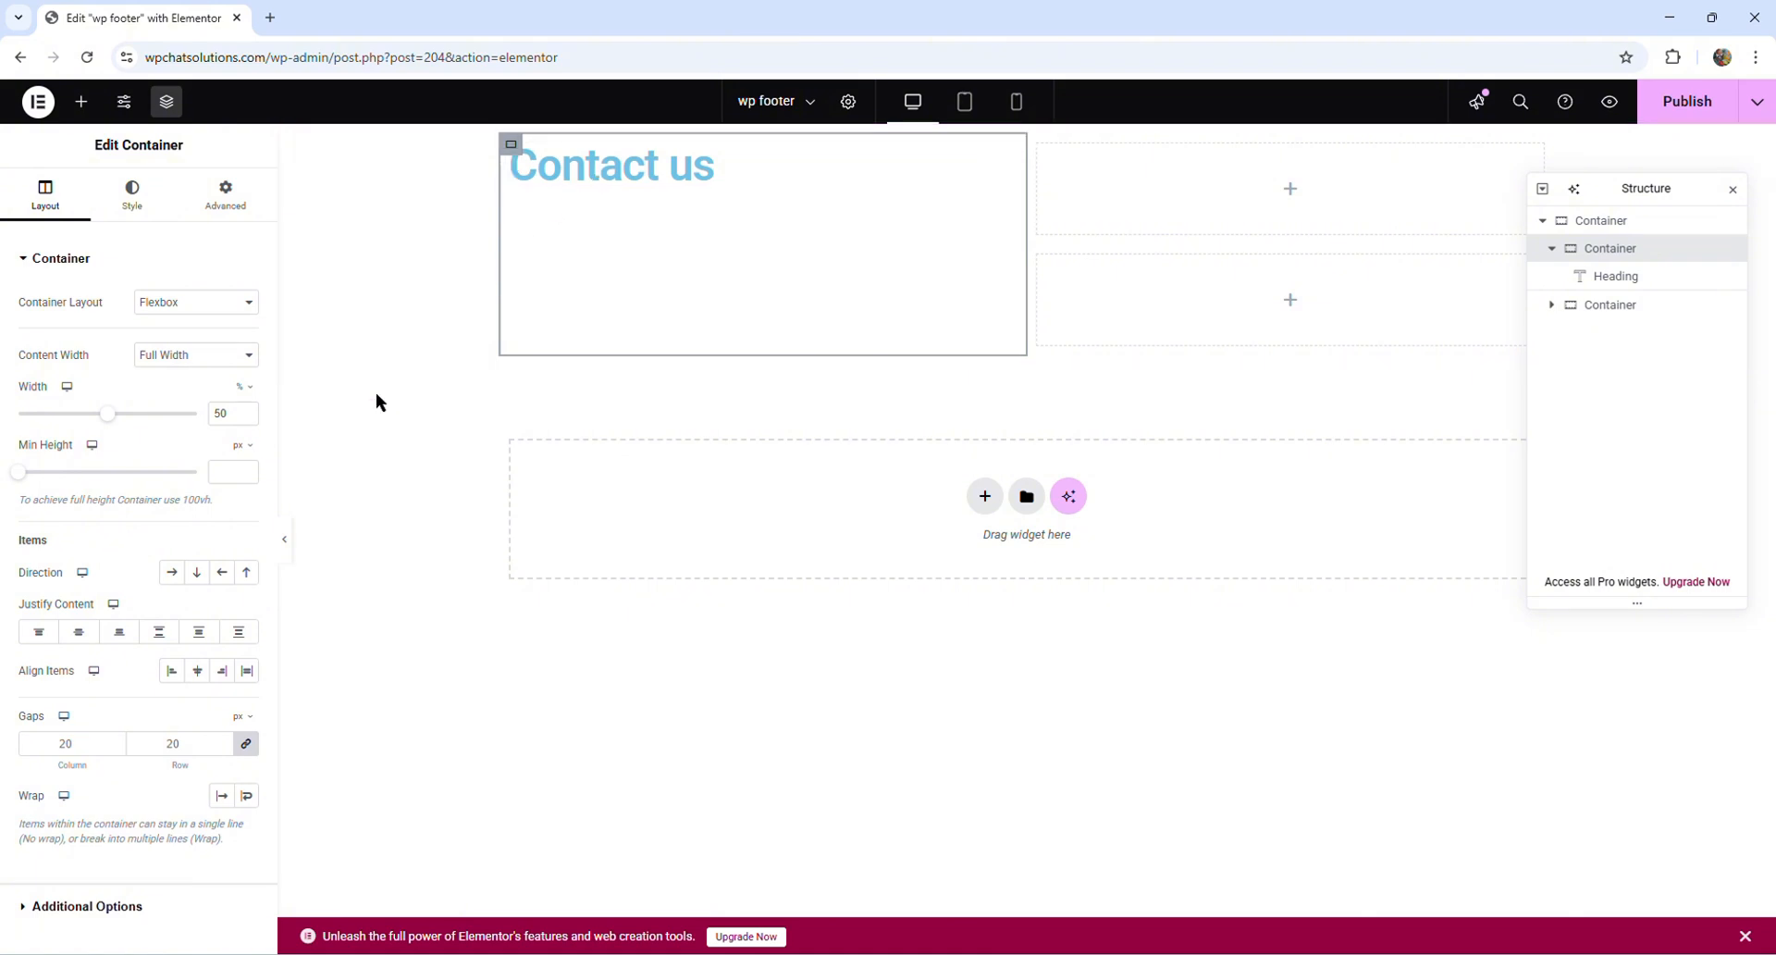
{"action": "left_click", "coordinate": [77, 633]}
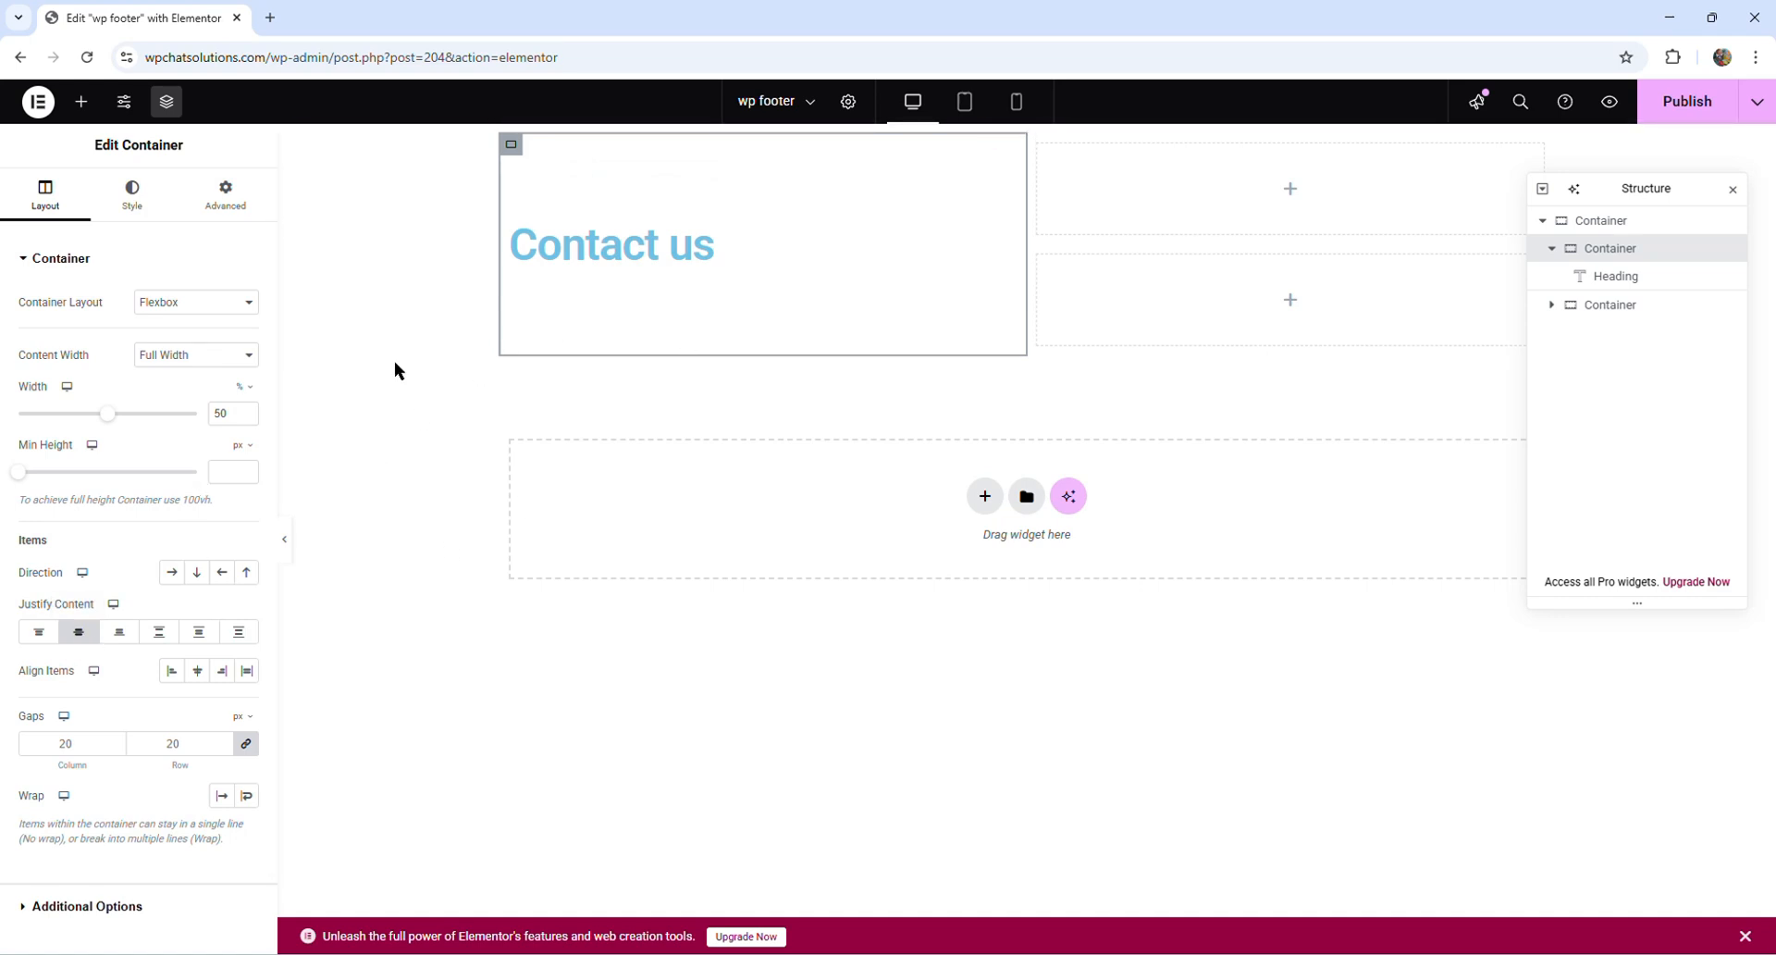
{"action": "left_click", "coordinate": [663, 247]}
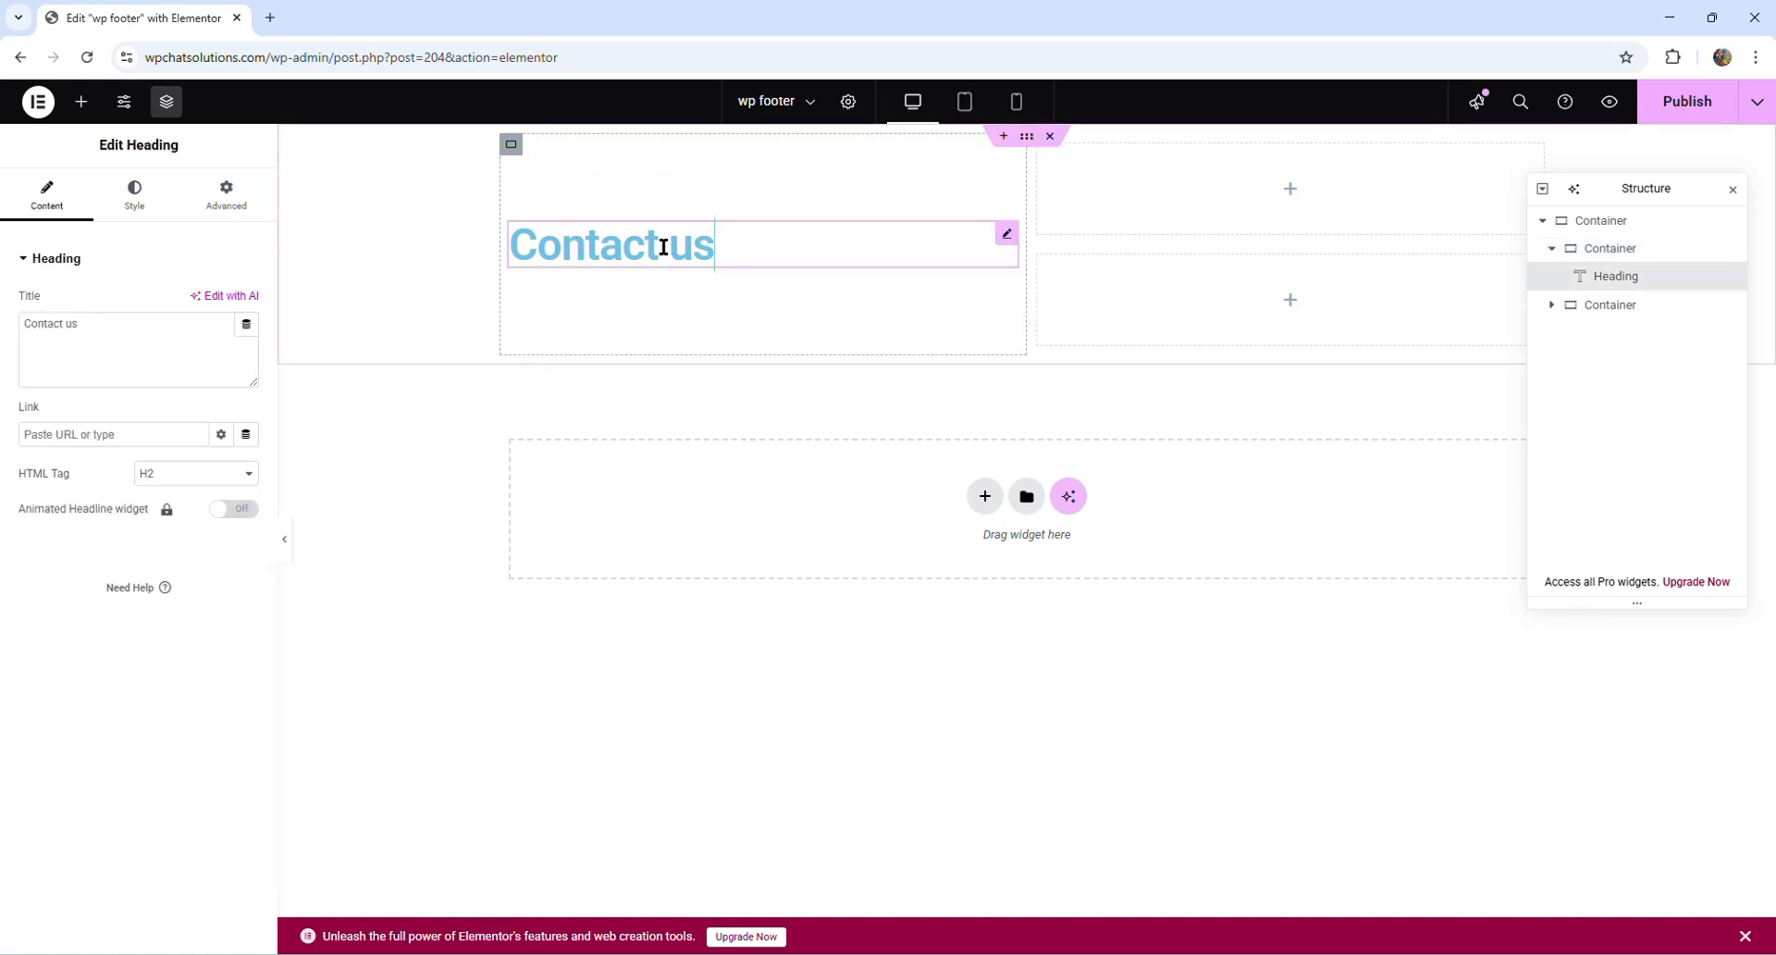
{"action": "left_click", "coordinate": [137, 198]}
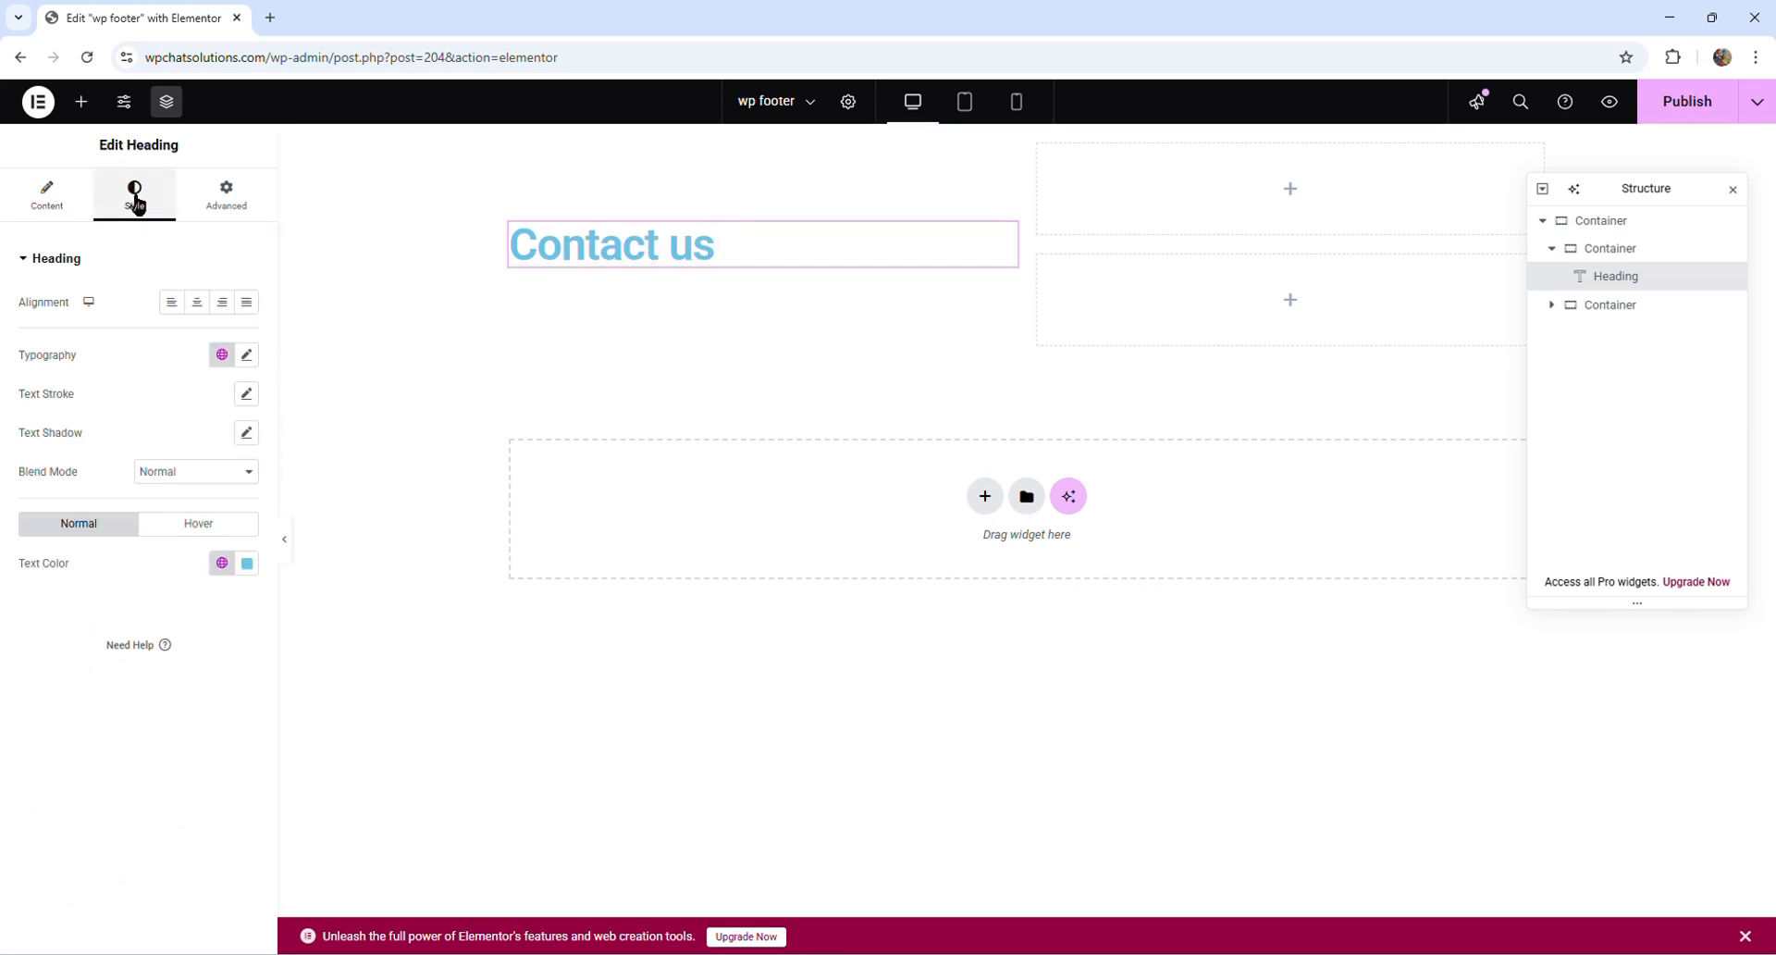
{"action": "left_click", "coordinate": [197, 305]}
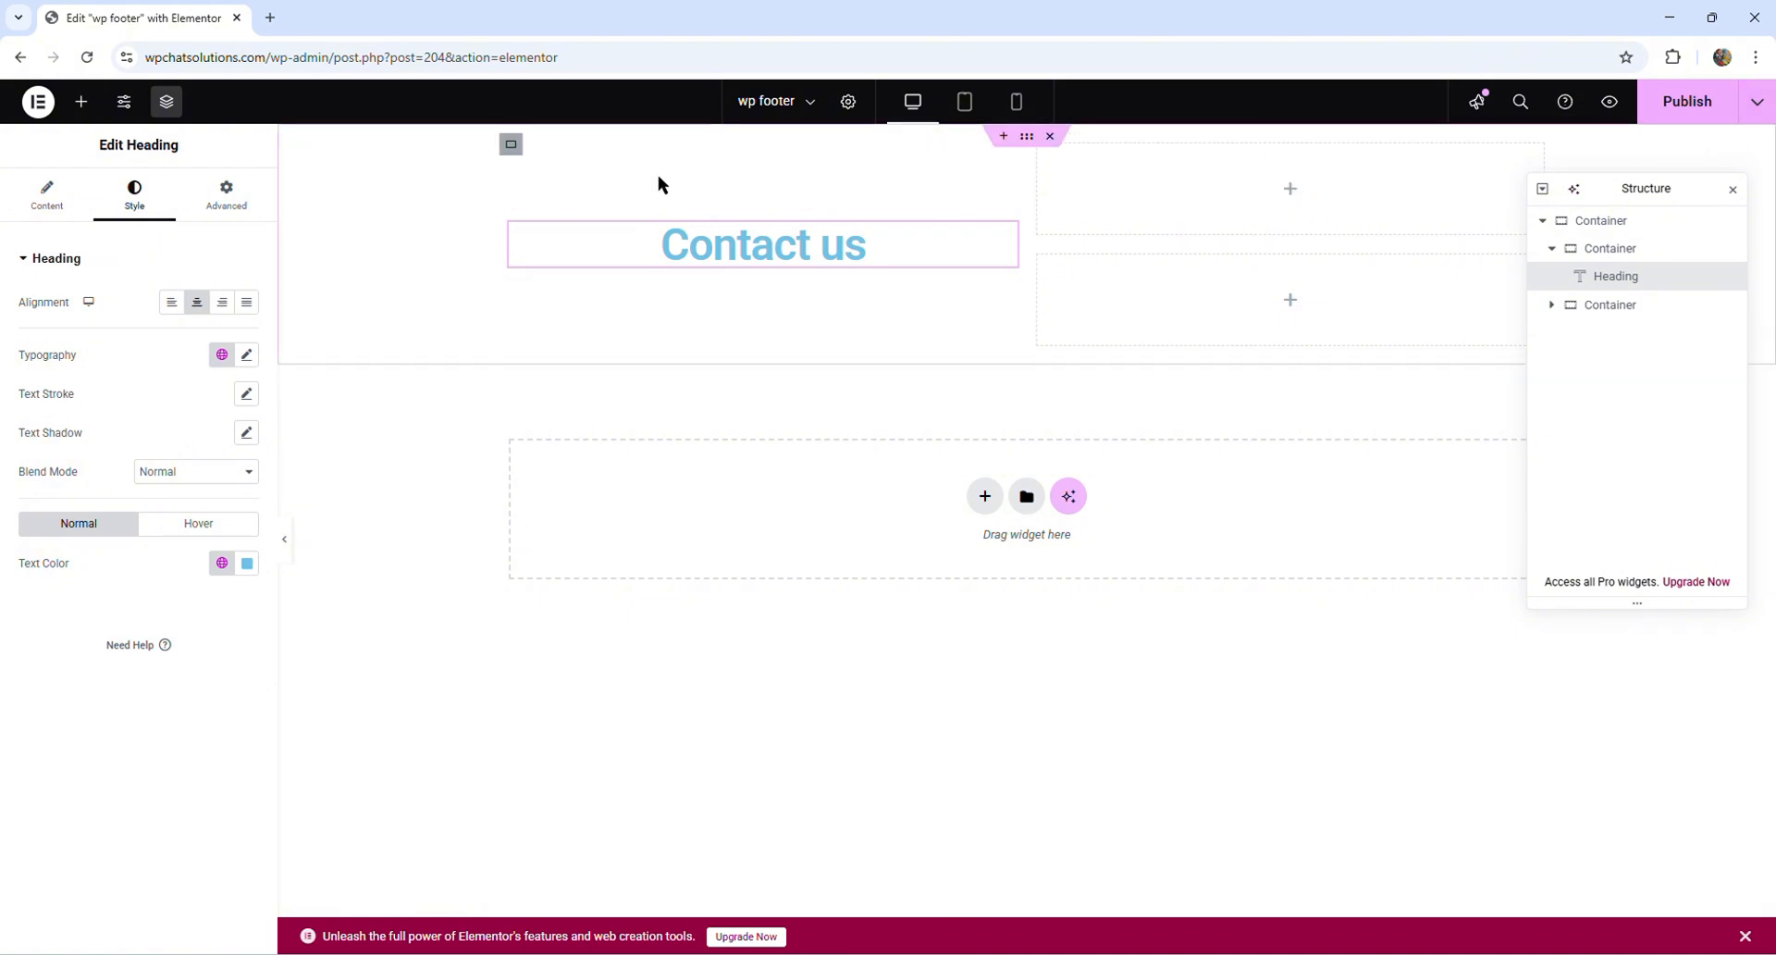
- Add a Button widget to the upper container beside the heading and show the widget list again
{"action": "left_click", "coordinate": [82, 101]}
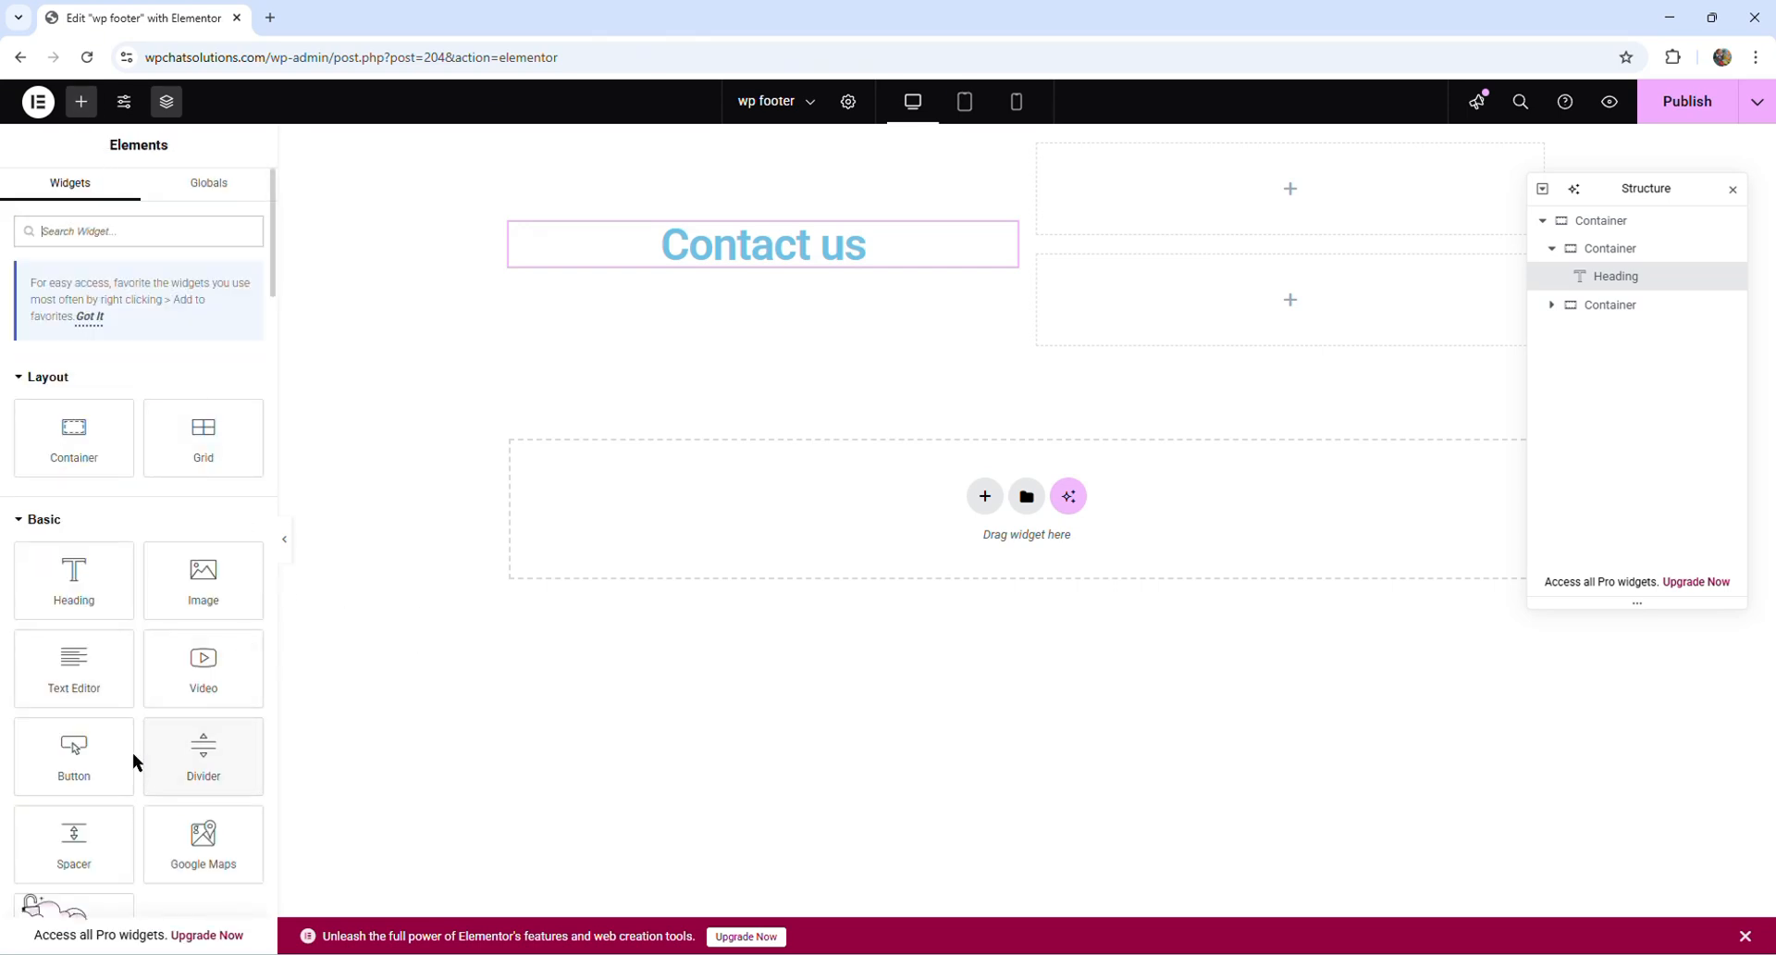
{"action": "left_click_drag", "start_coordinate": [74, 766], "coordinate": [1253, 214]}
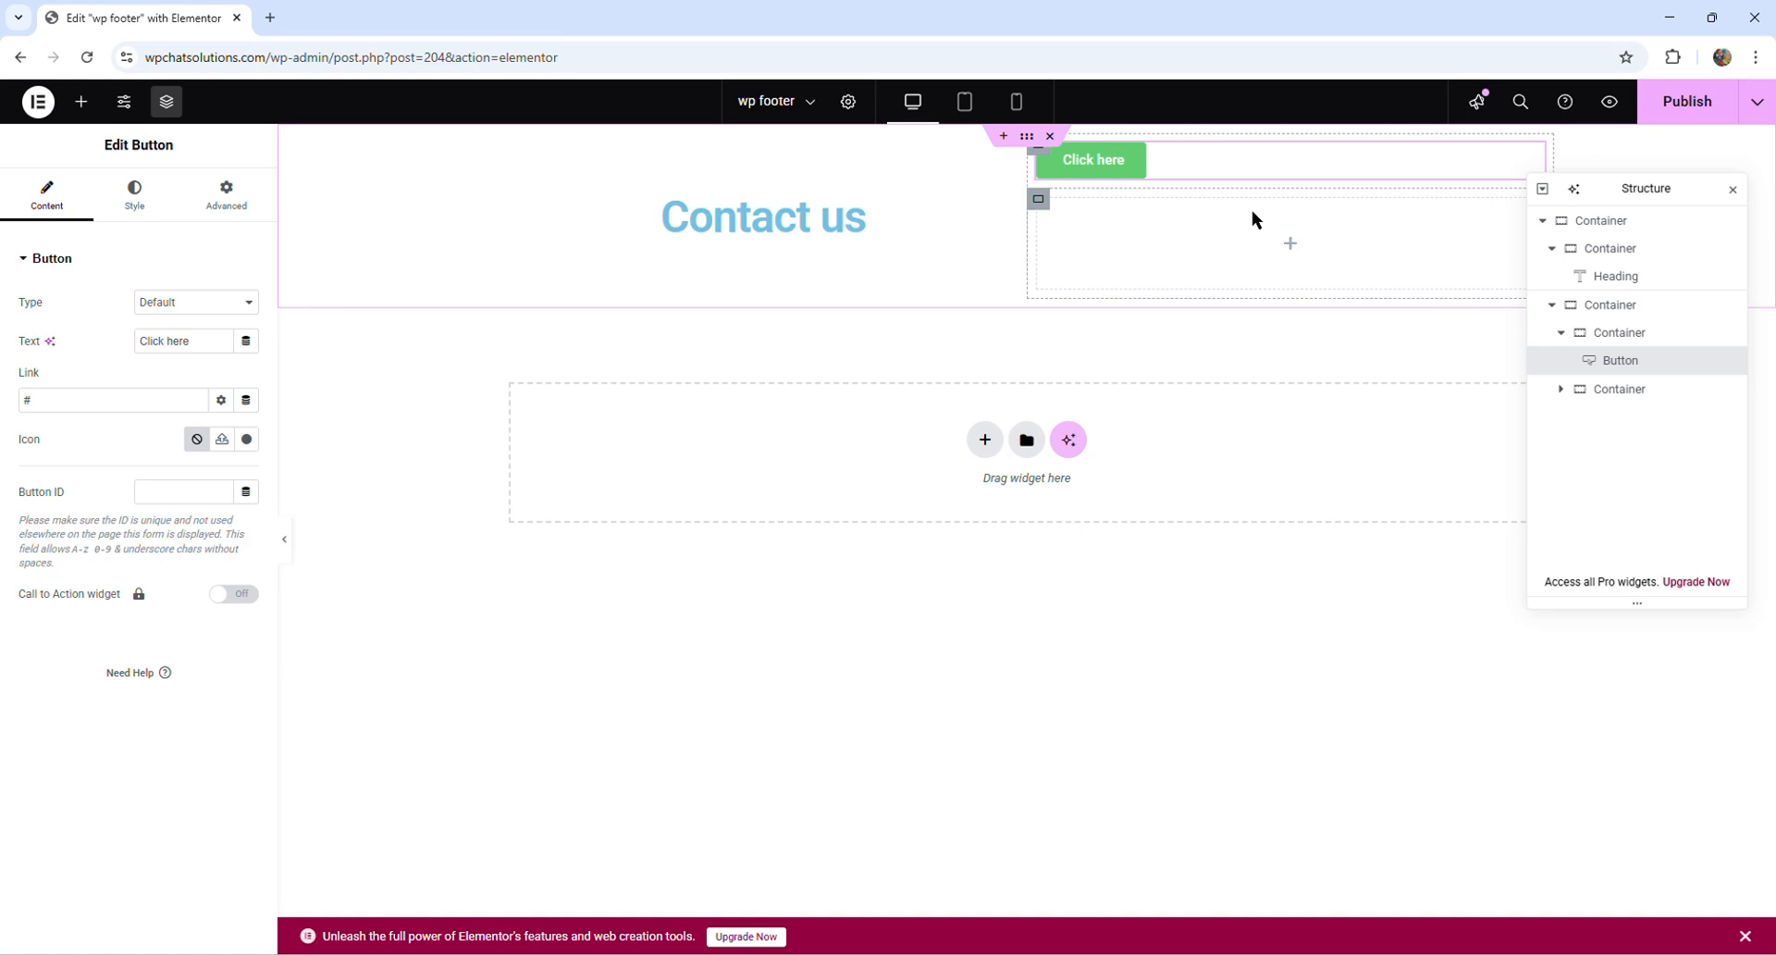
{"action": "left_click", "coordinate": [81, 104]}
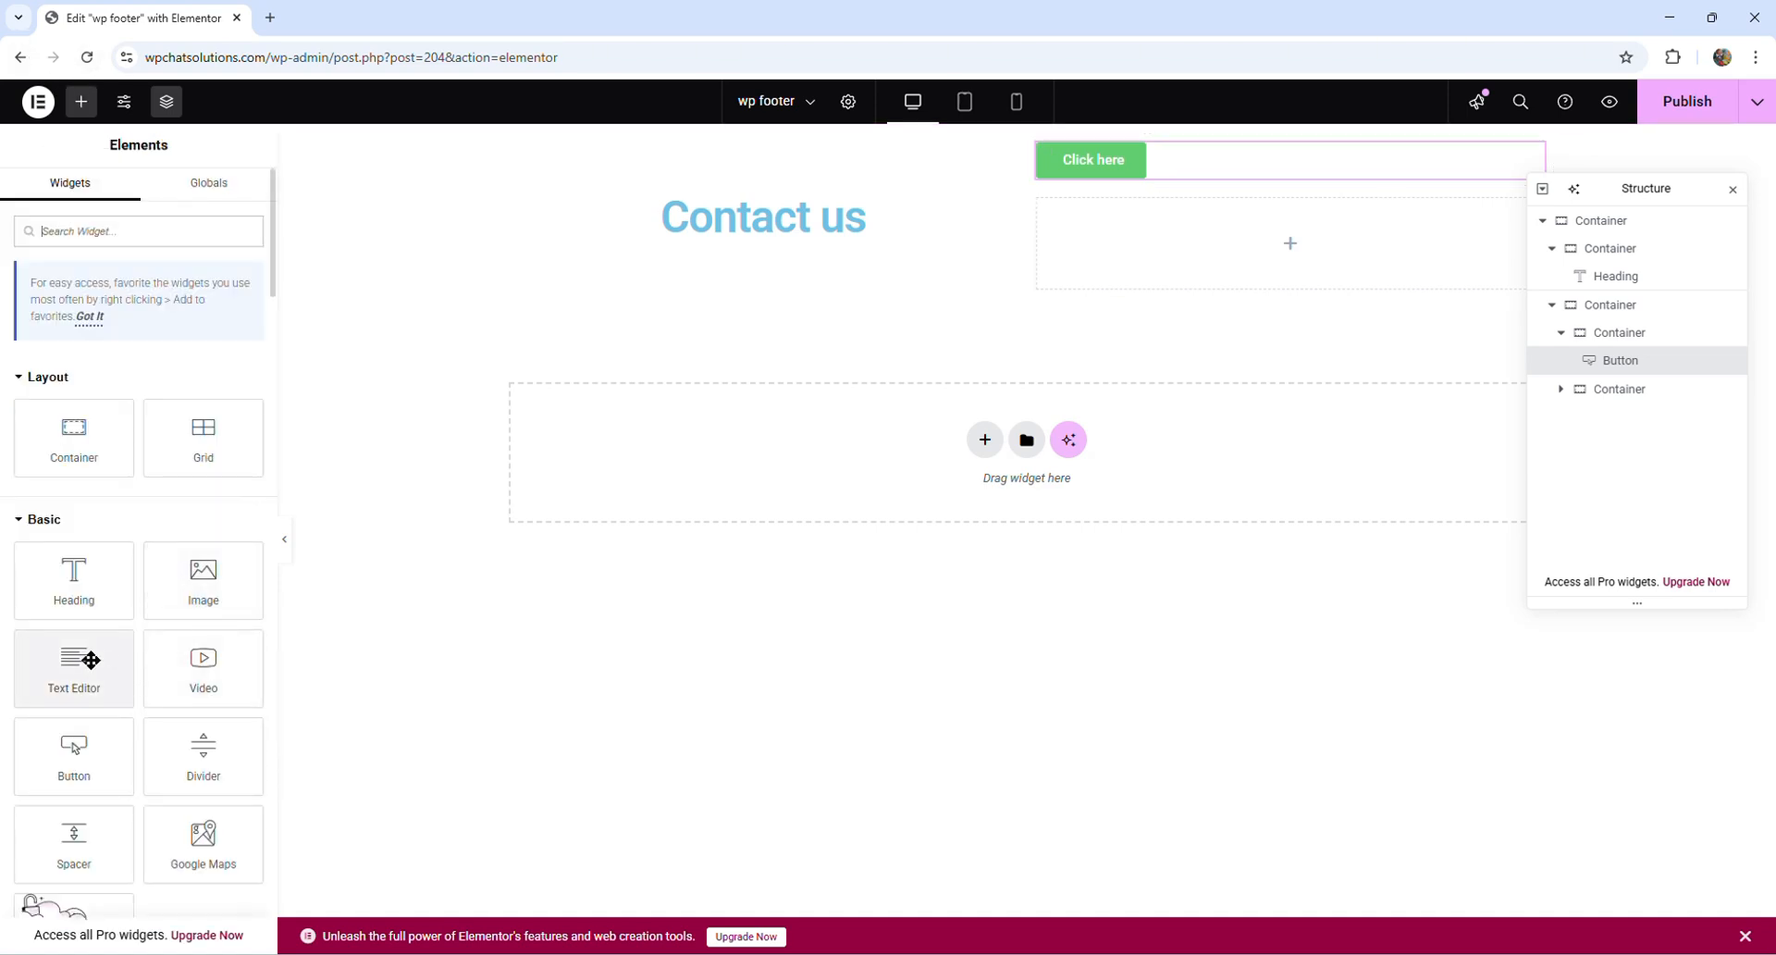
- Add a Button widget to the lower container beside the heading and use the edit history to roll it back
{"action": "left_click_drag", "start_coordinate": [69, 759], "coordinate": [1168, 249]}
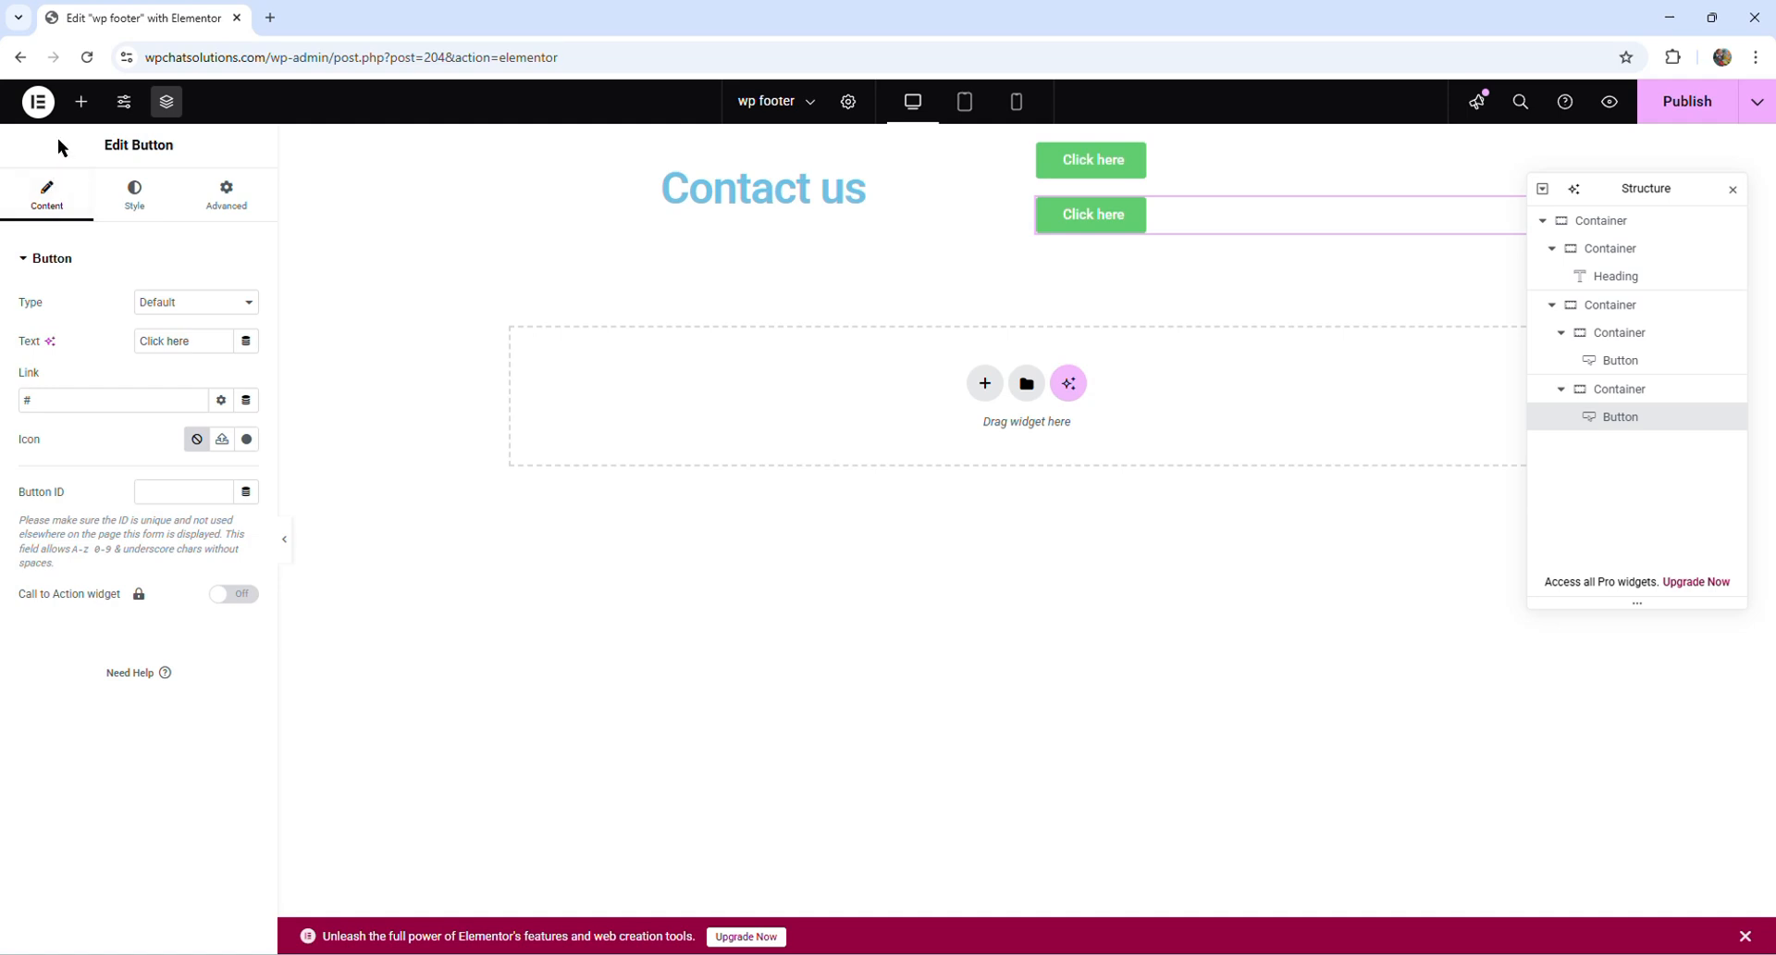
{"action": "left_click", "coordinate": [45, 103]}
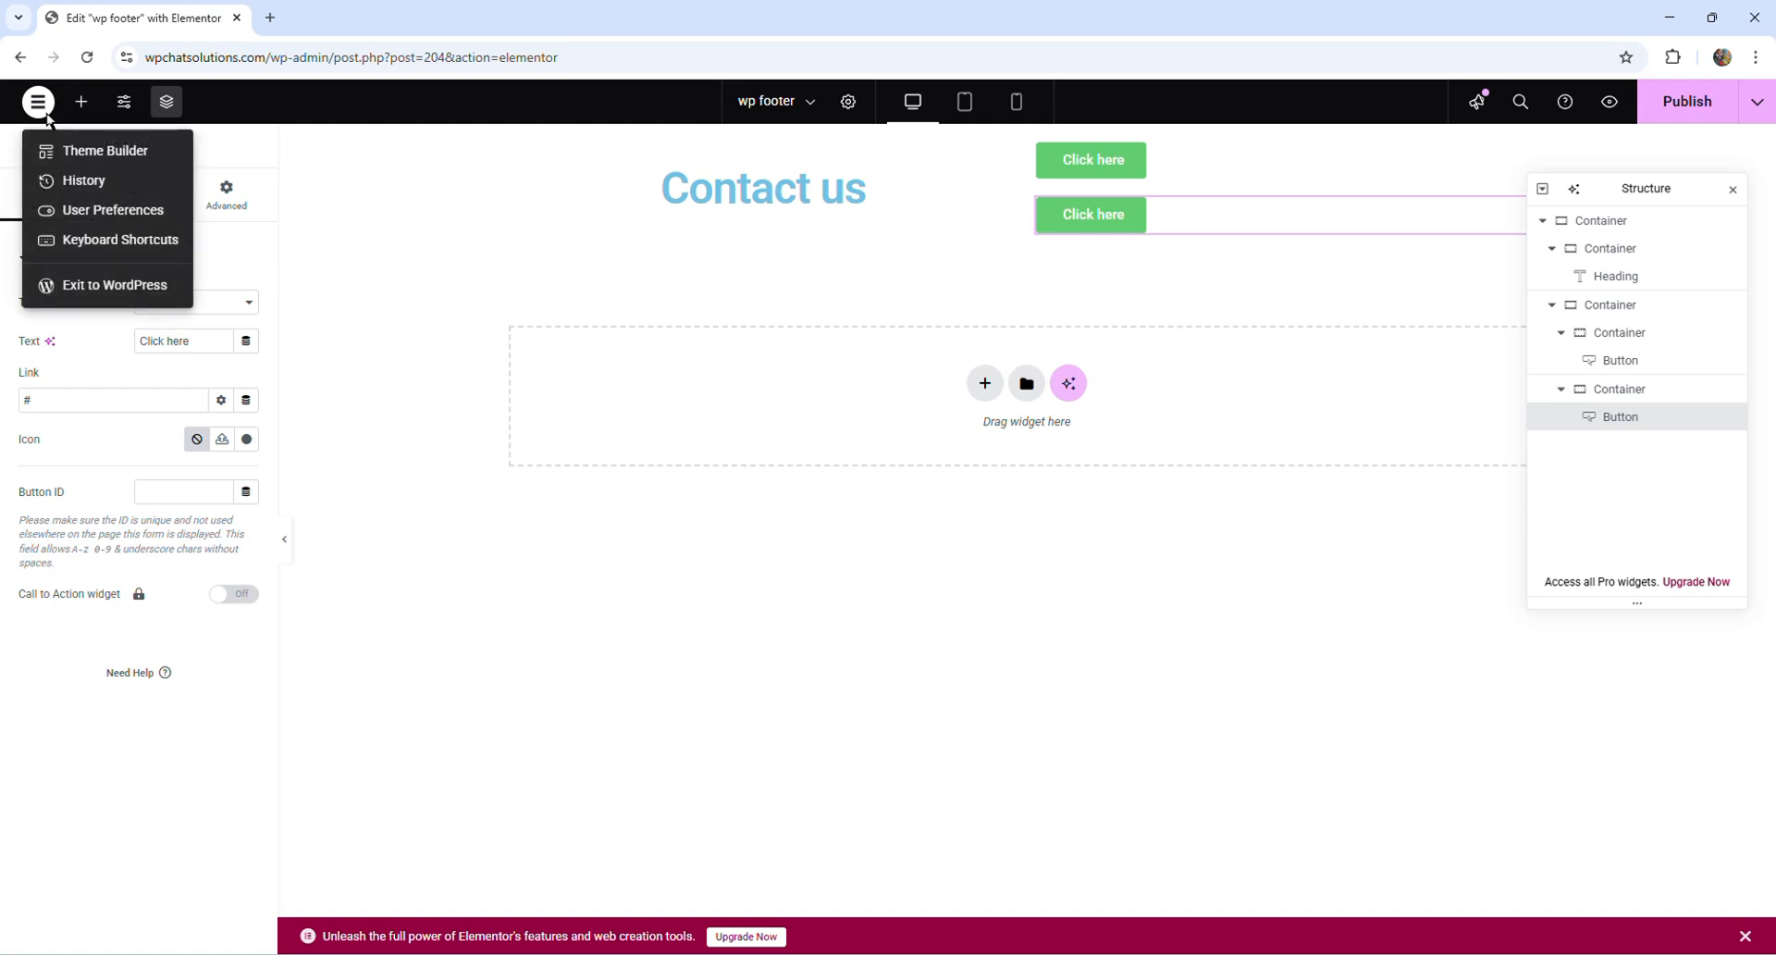
{"action": "left_click", "coordinate": [82, 189]}
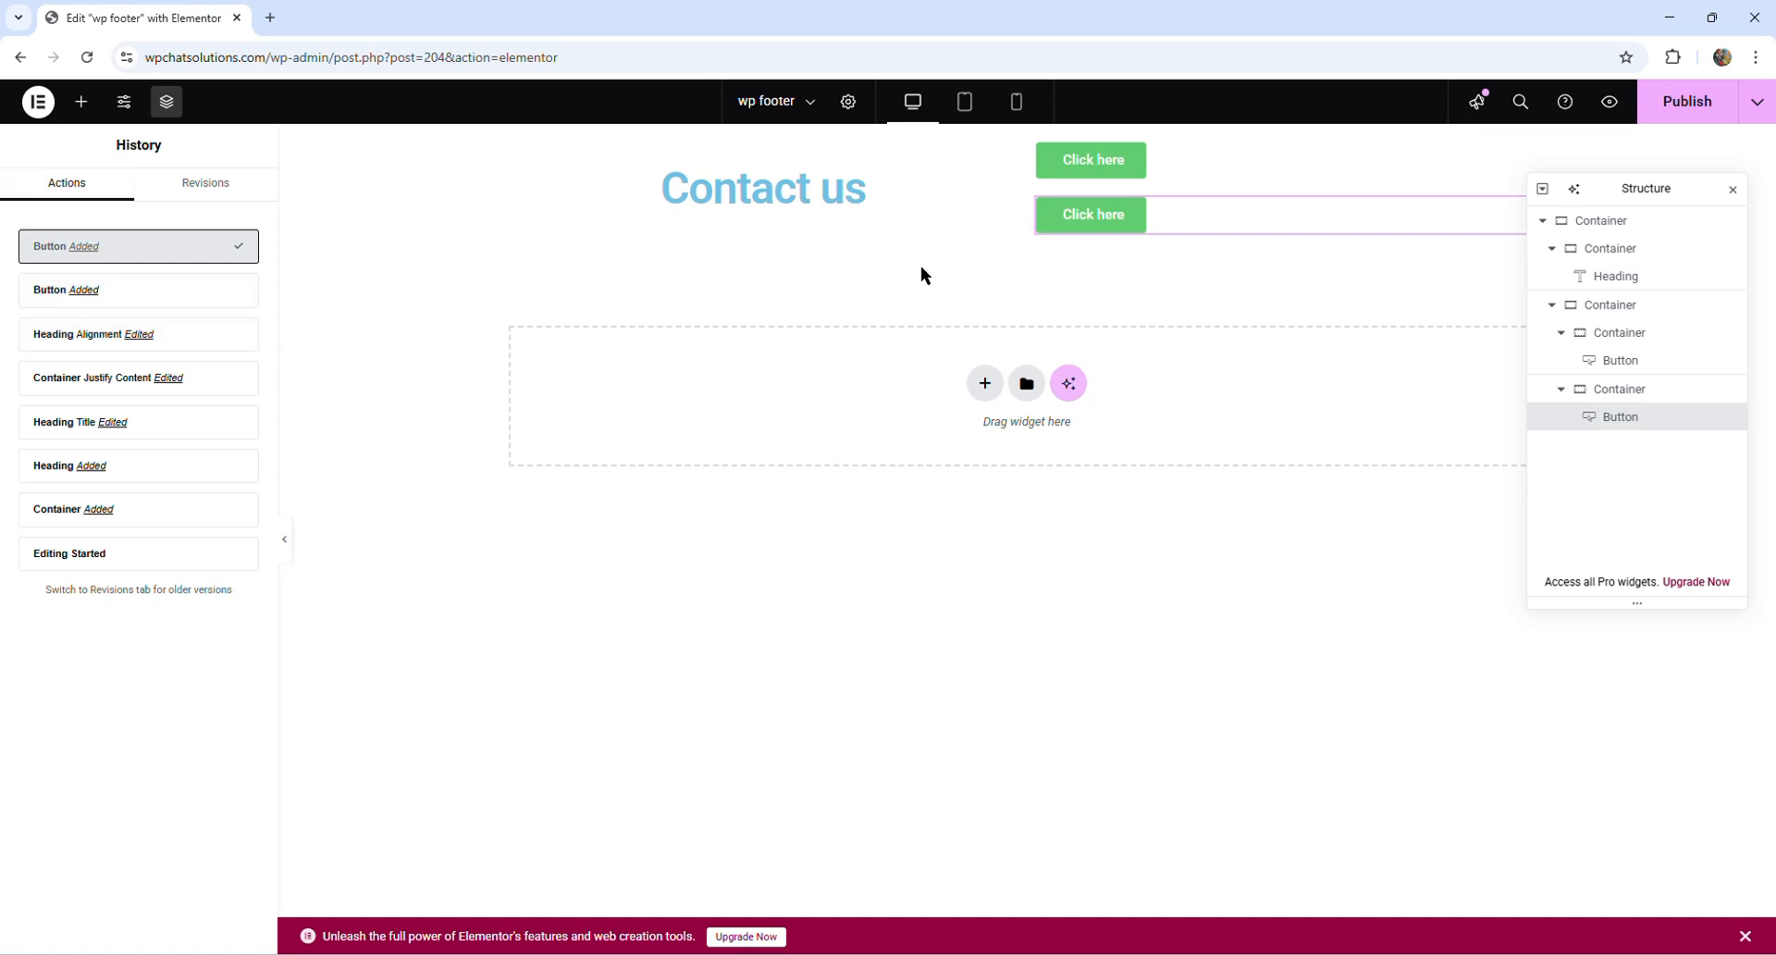
{"action": "left_click", "coordinate": [153, 340]}
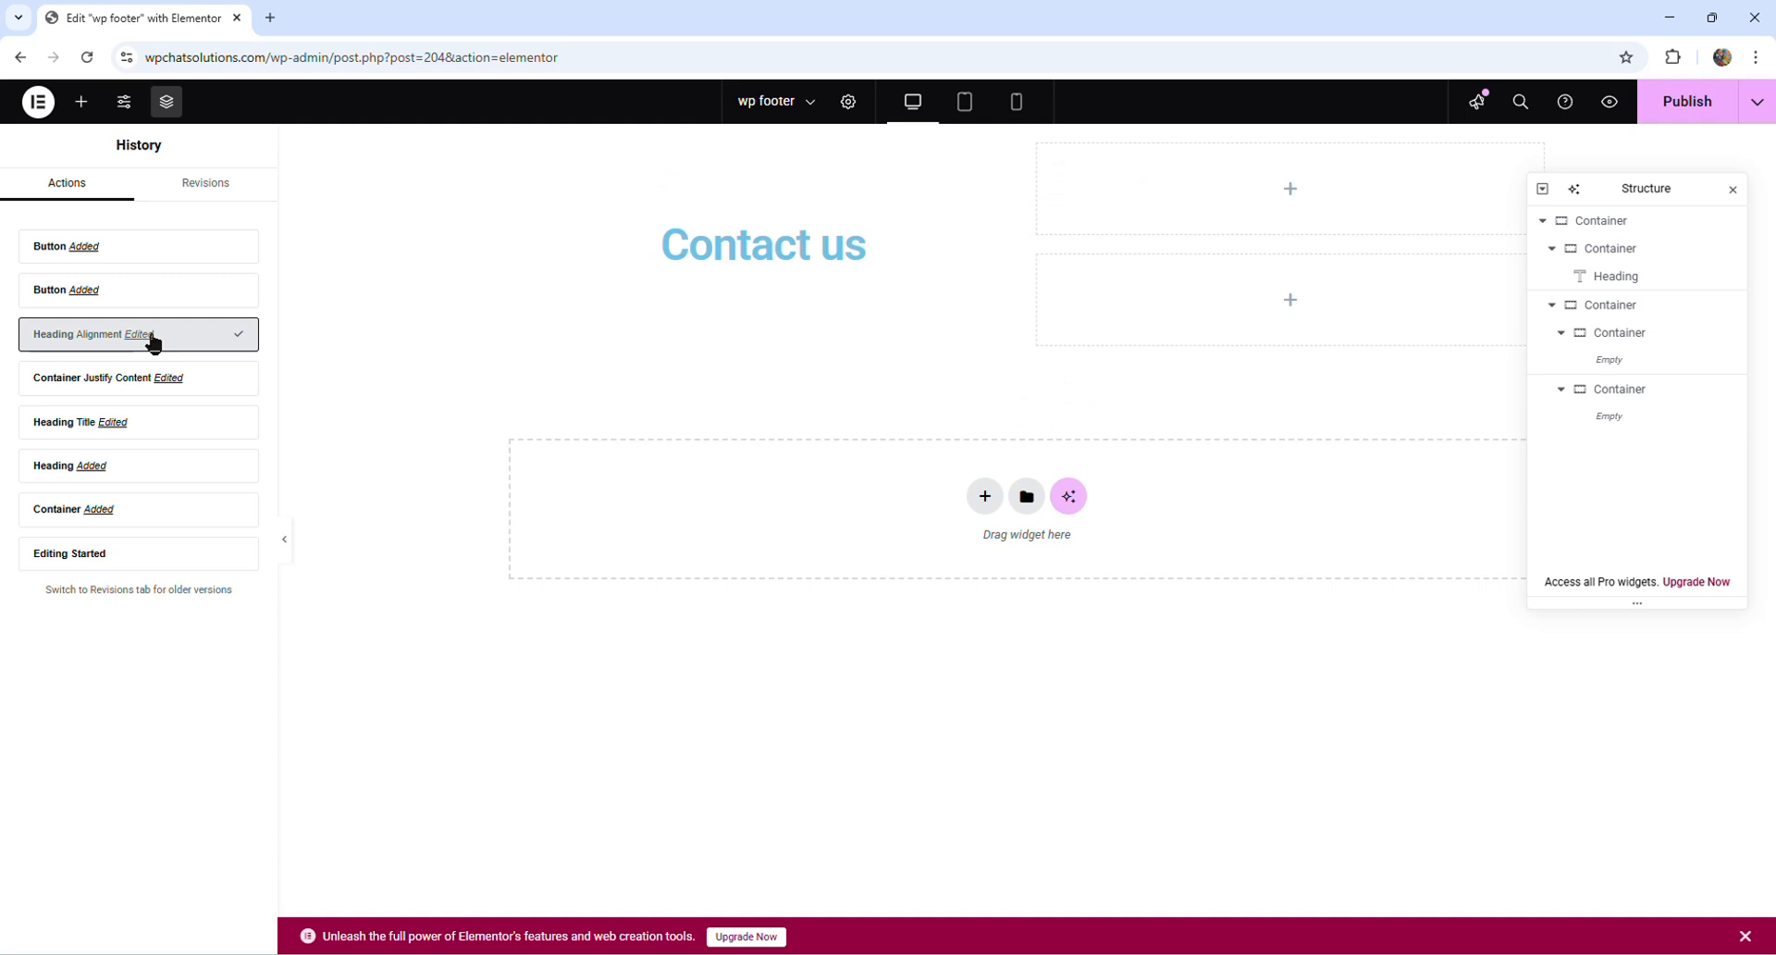
{"action": "left_click", "coordinate": [86, 247]}
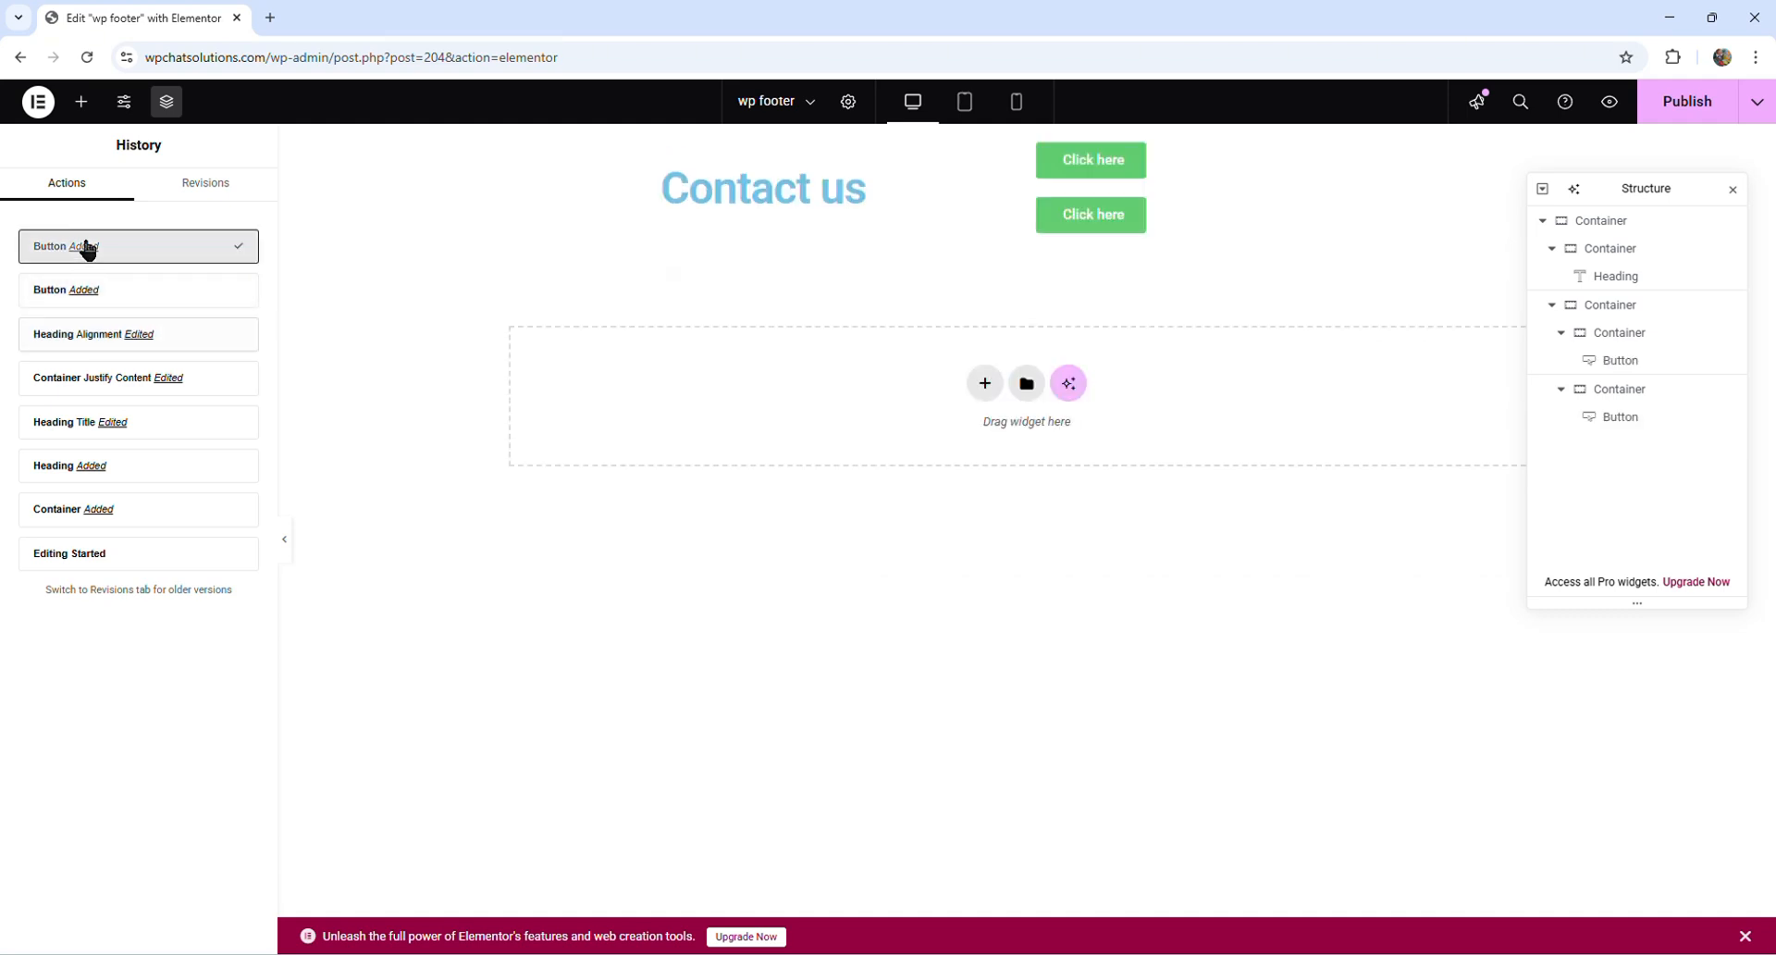
{"action": "left_click", "coordinate": [86, 294]}
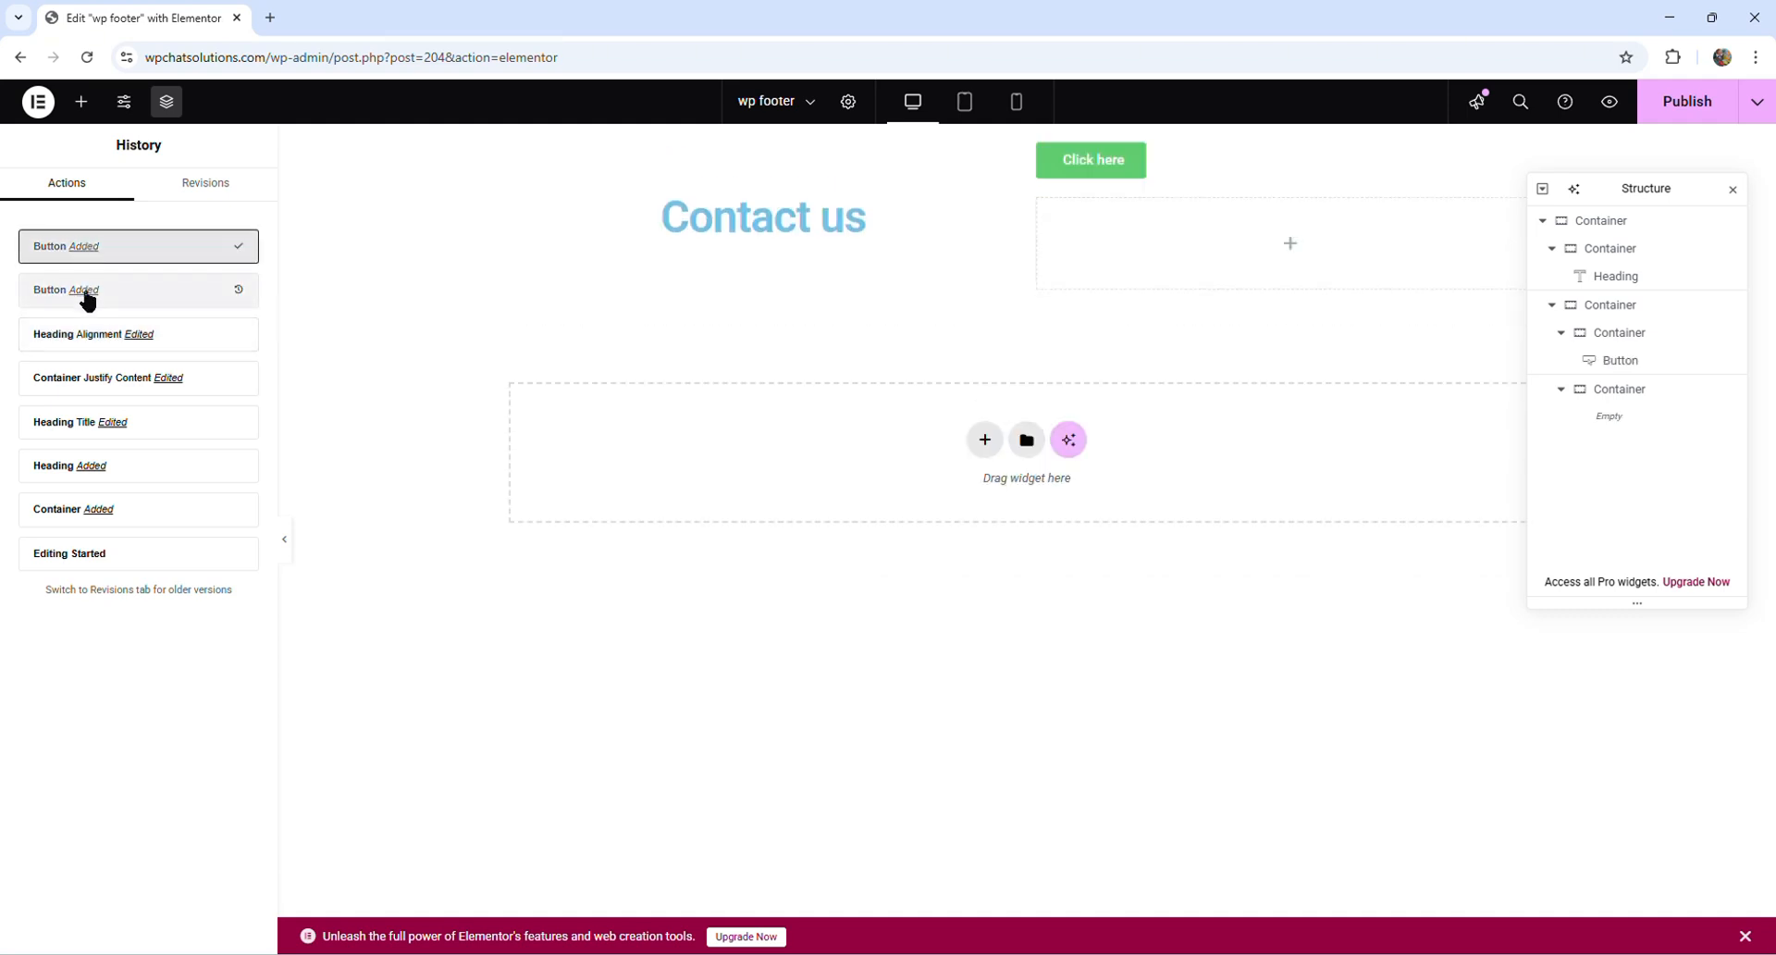
- Add a Heading widget to the empty lower container and undo the addition
{"action": "left_click", "coordinate": [82, 103]}
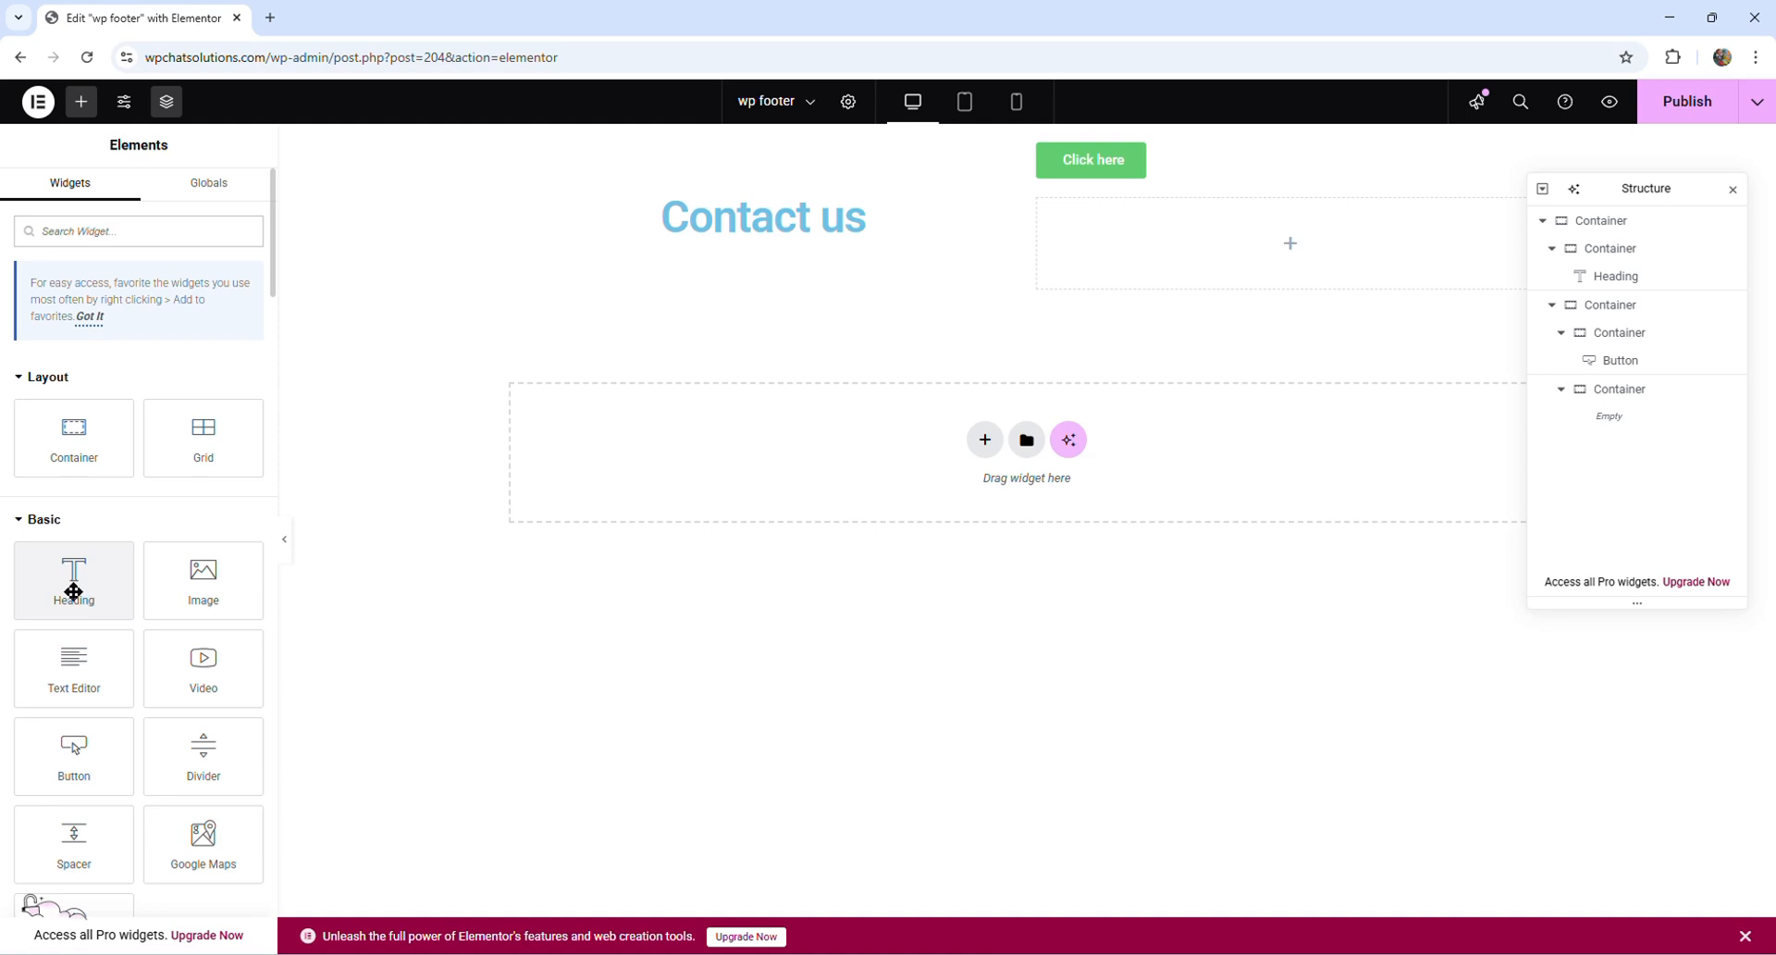
{"action": "left_click_drag", "start_coordinate": [72, 585], "coordinate": [1160, 263]}
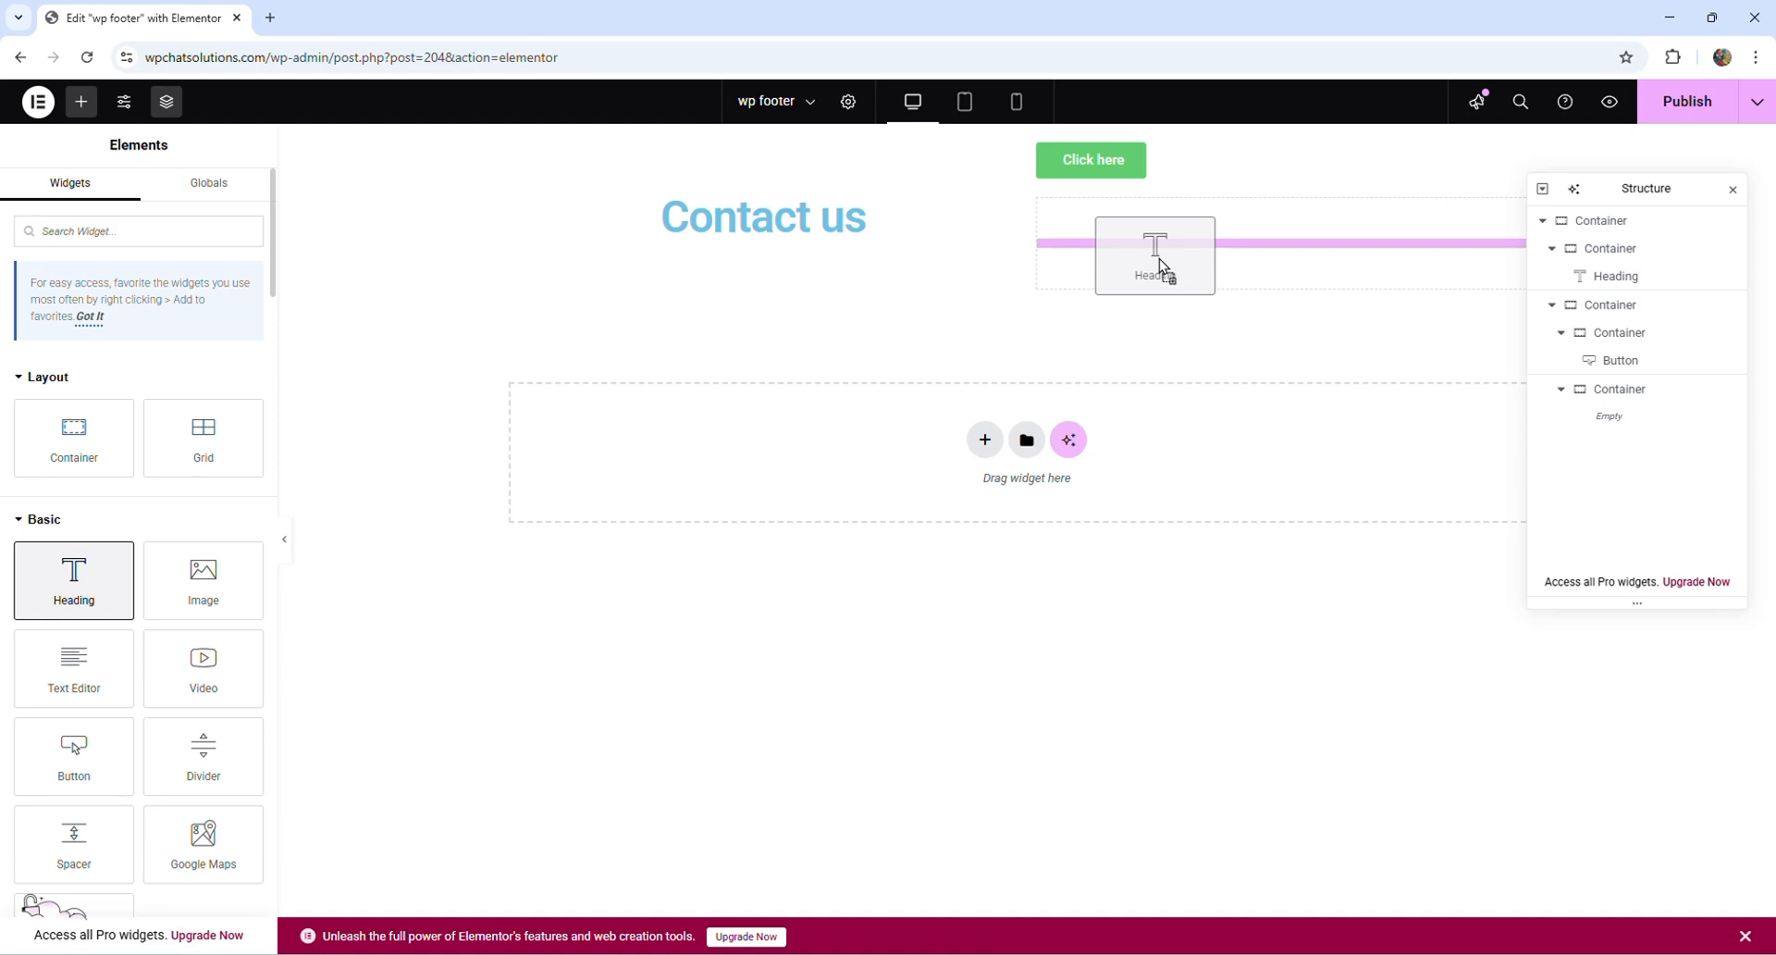
{"action": "left_click_drag", "start_coordinate": [1160, 260], "coordinate": [1159, 258]}
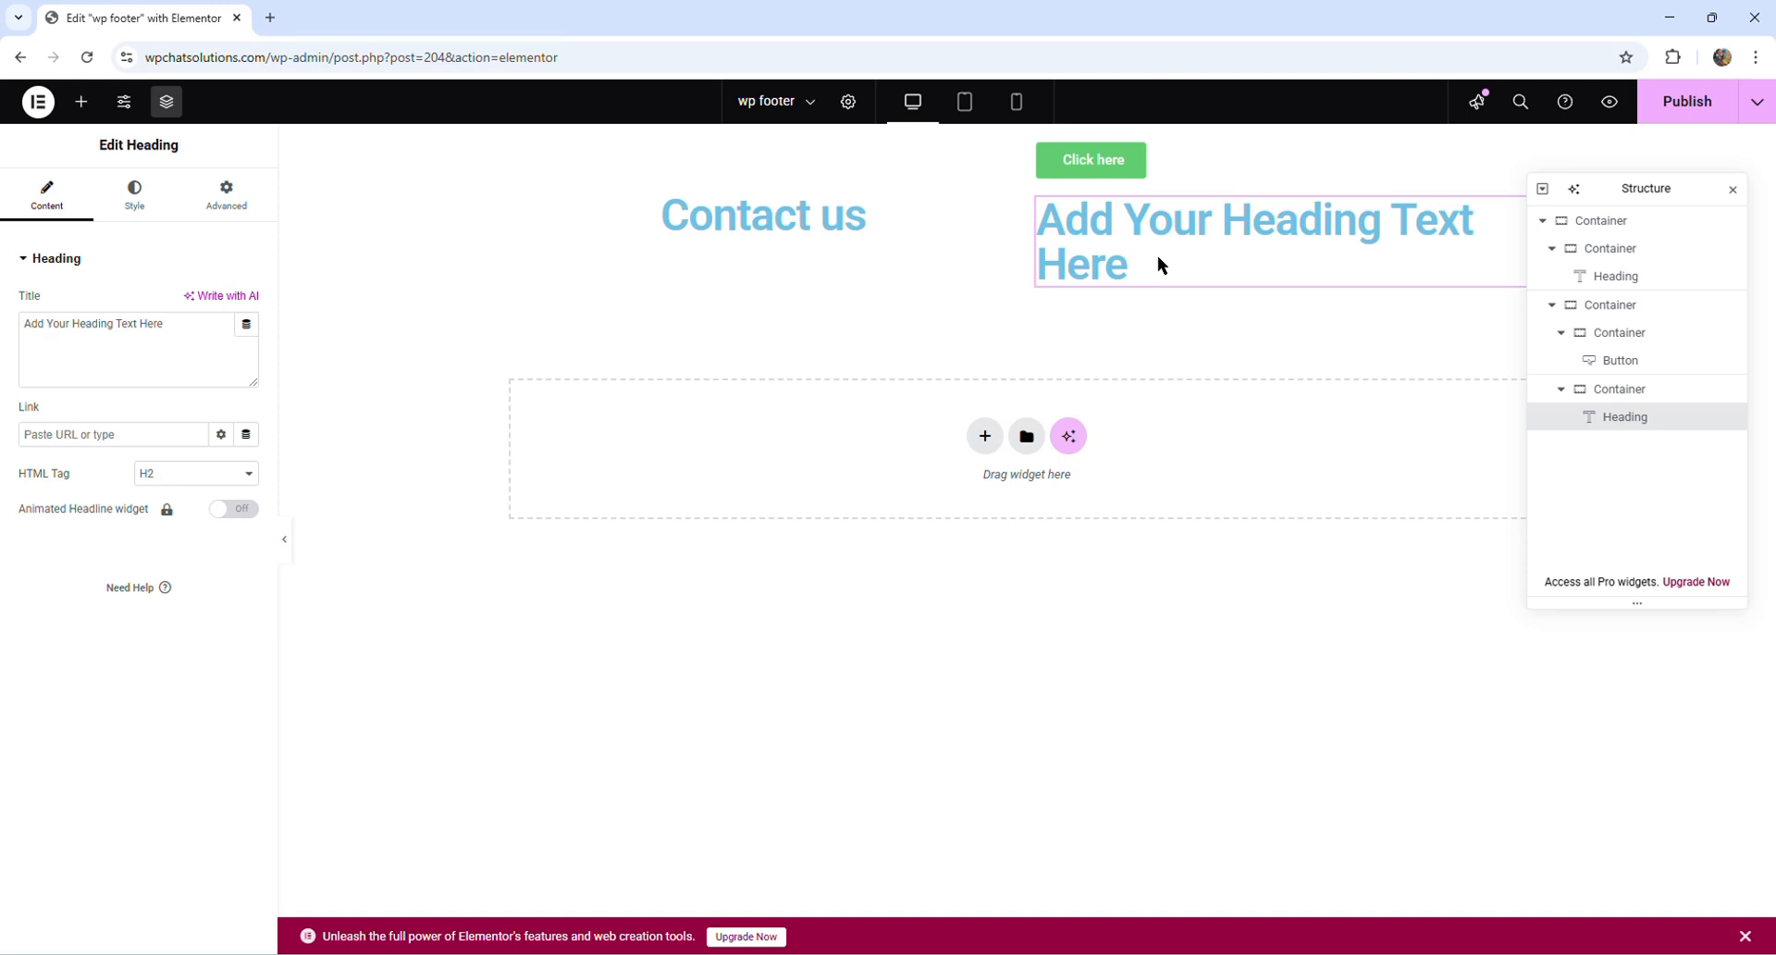
{"action": "key", "text": "ctrl+z"}
- Add a Button widget to the empty lower container and move the Structure panel clear of the footer's containers
{"action": "left_click", "coordinate": [83, 103]}
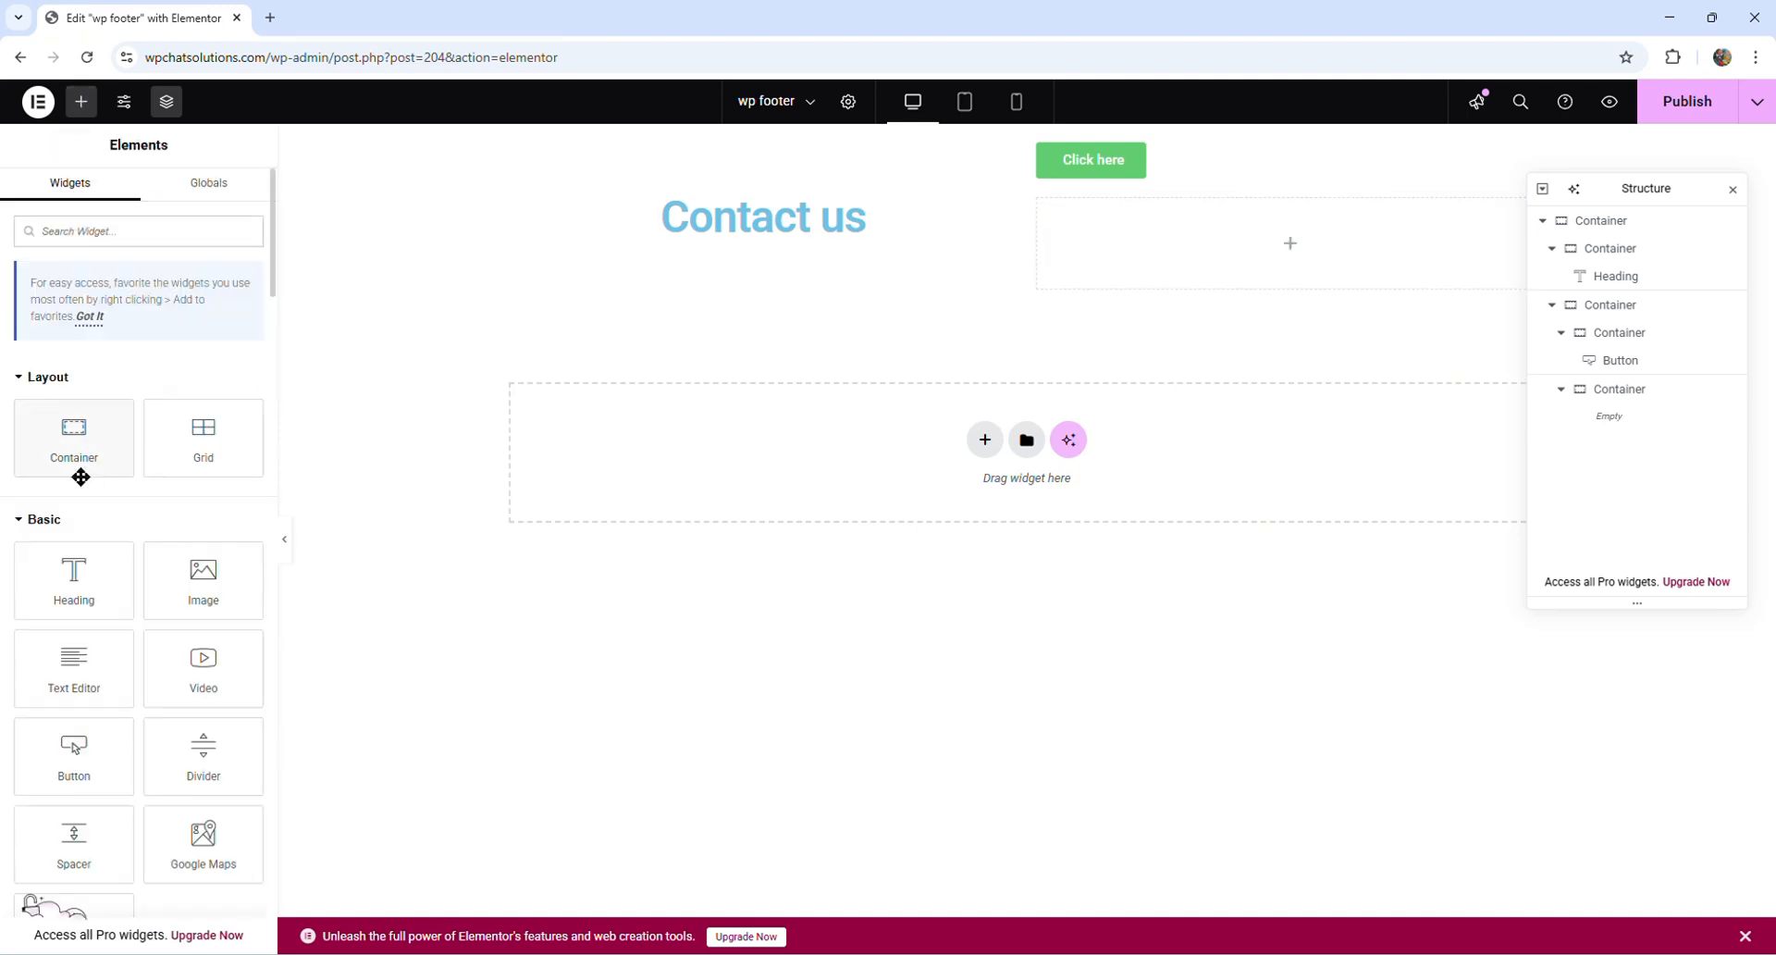
{"action": "left_click_drag", "start_coordinate": [74, 754], "coordinate": [1147, 279]}
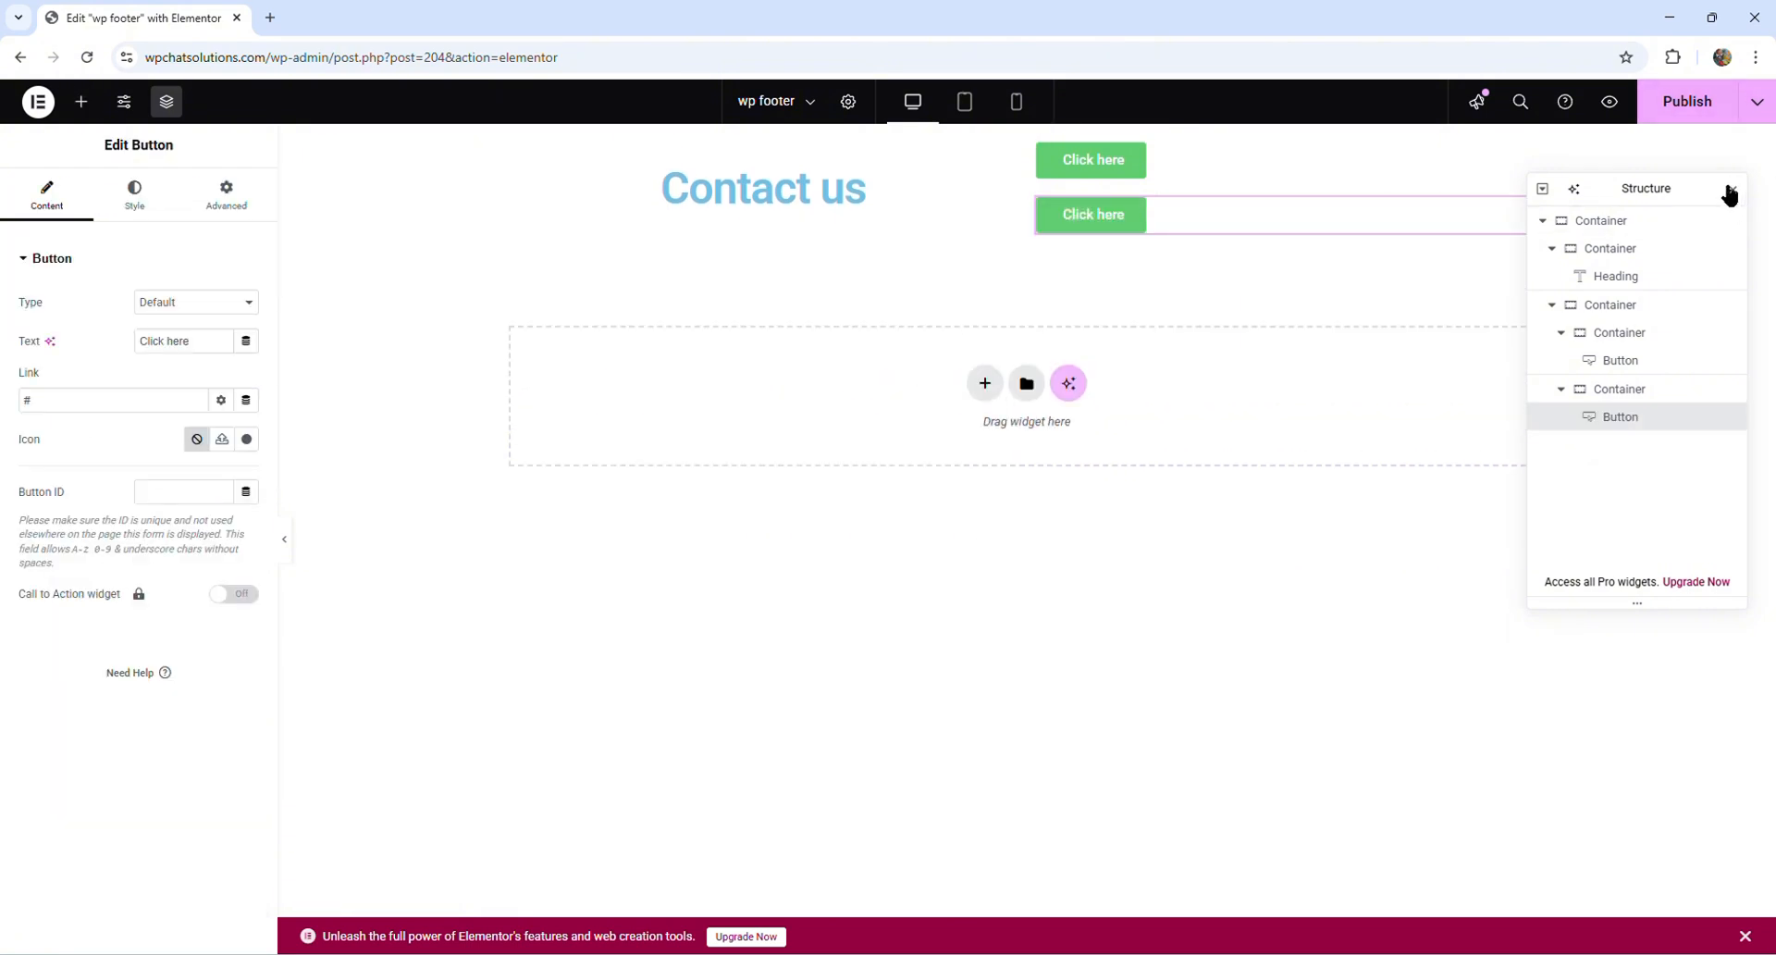
{"action": "left_click_drag", "start_coordinate": [1701, 187], "coordinate": [1701, 443]}
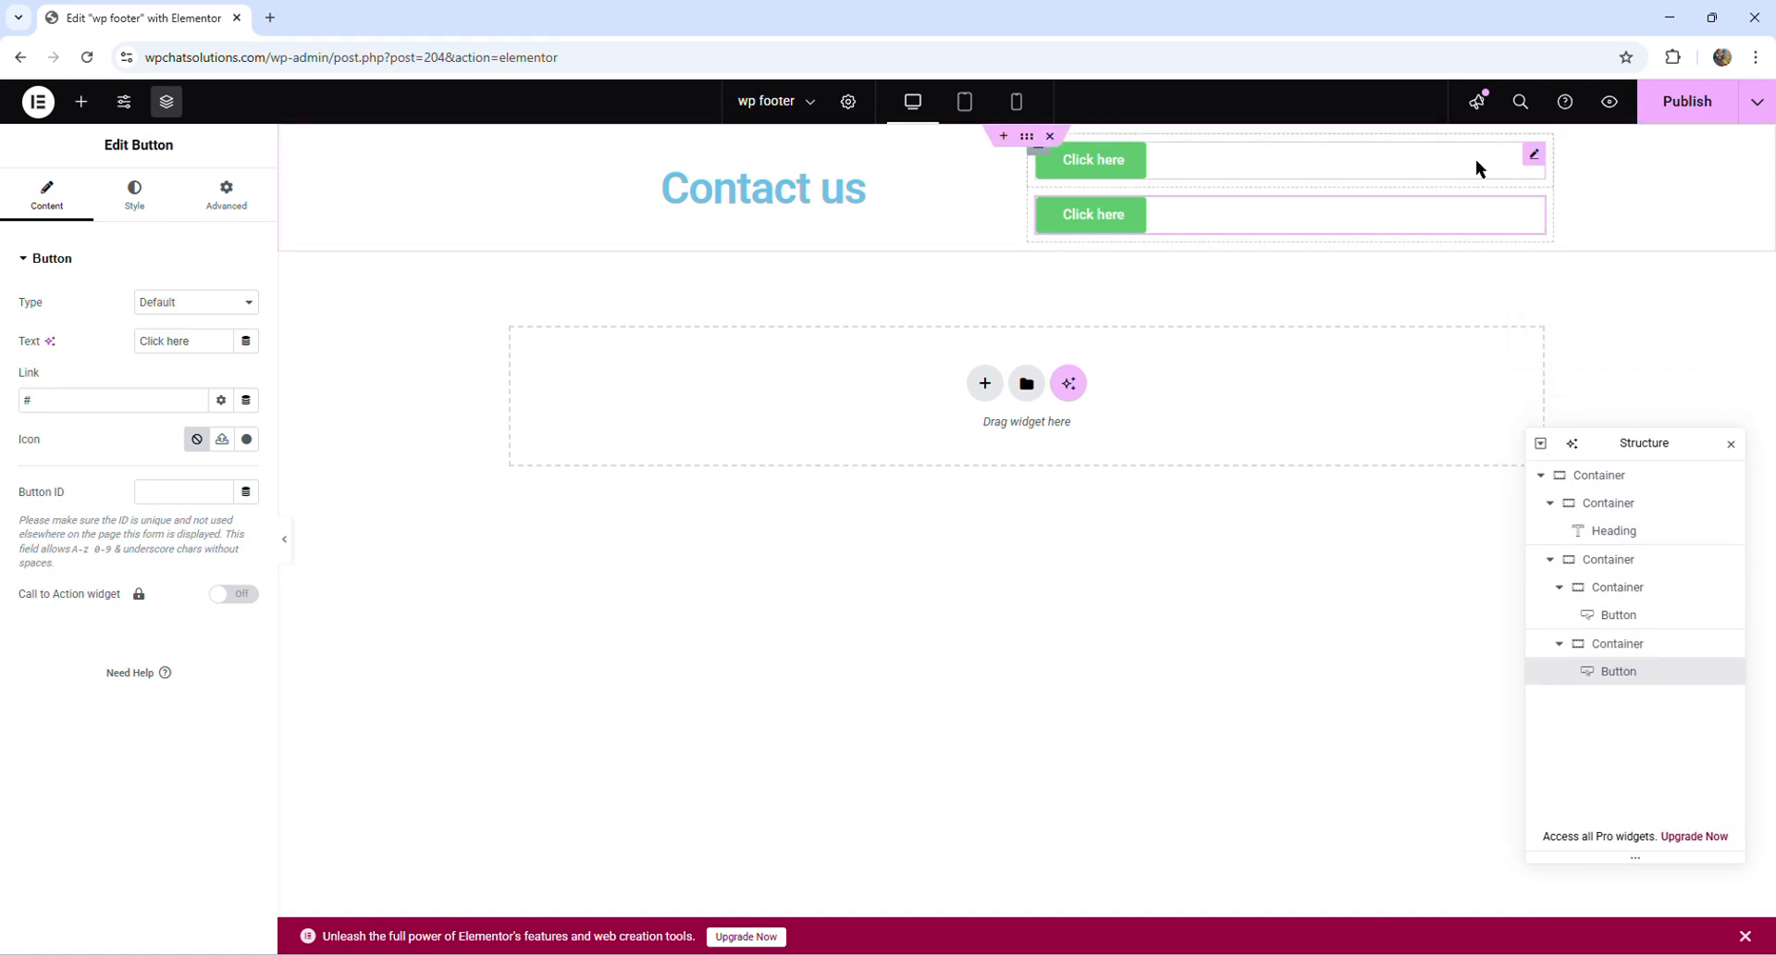
- Center the upper button horizontally within its container
{"action": "left_click", "coordinate": [1532, 157]}
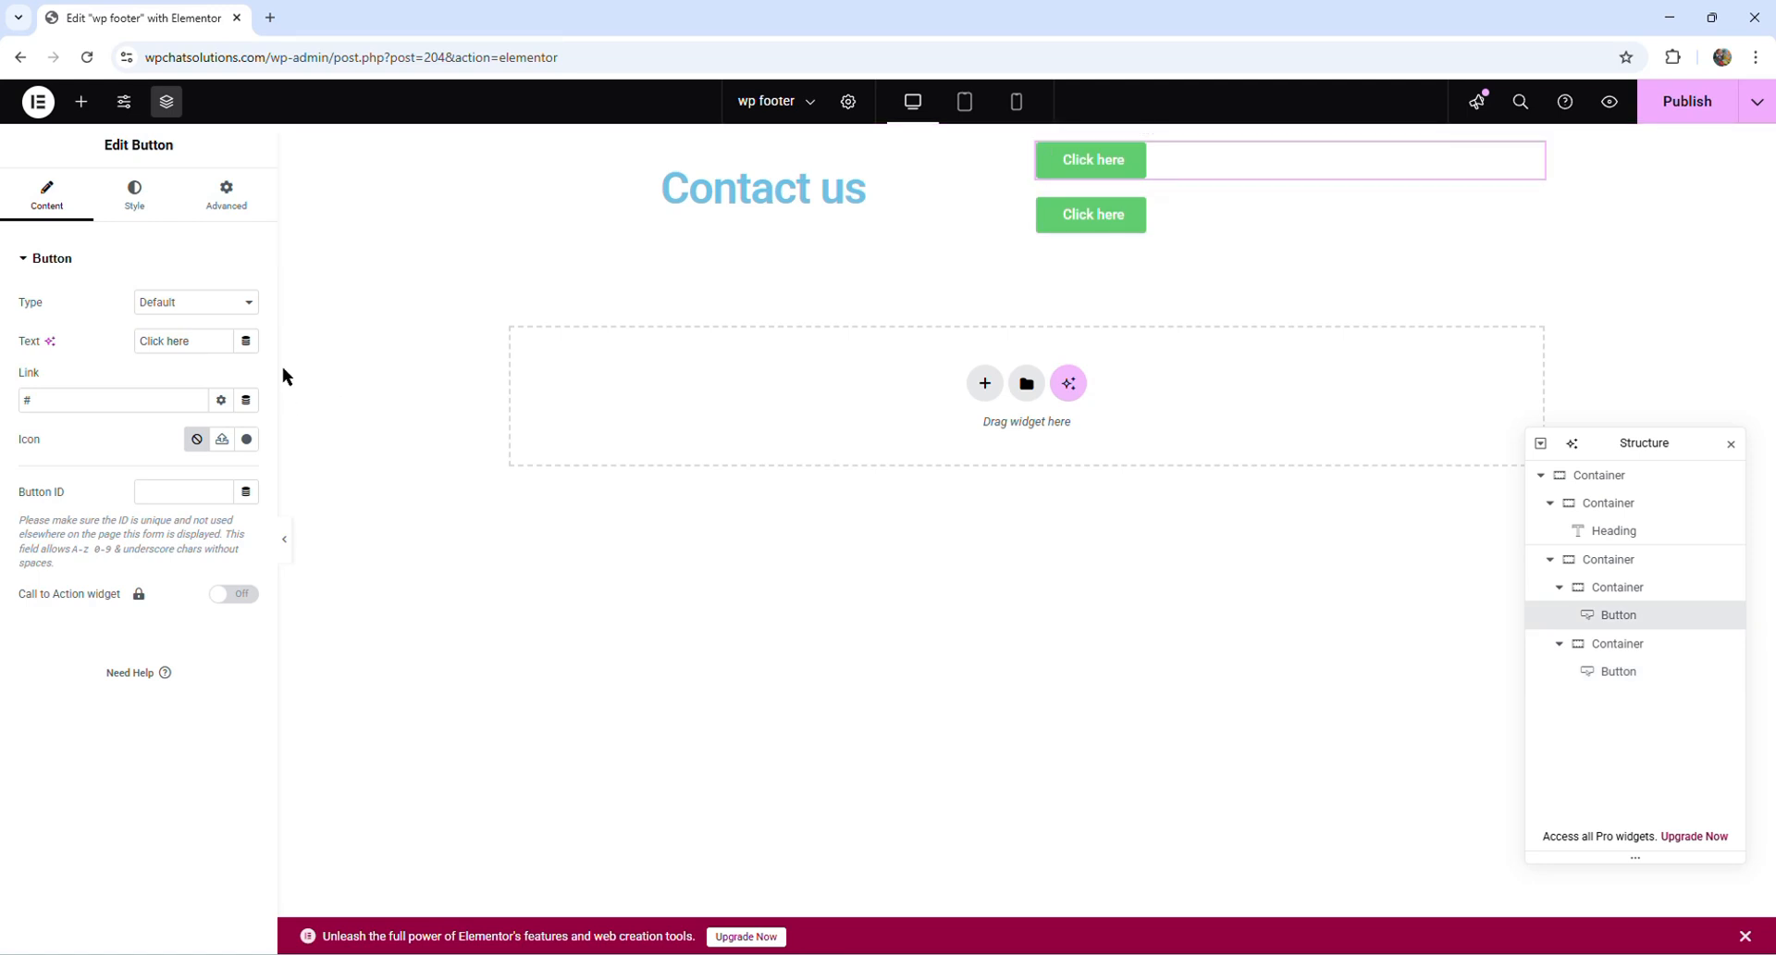
{"action": "left_click", "coordinate": [136, 199]}
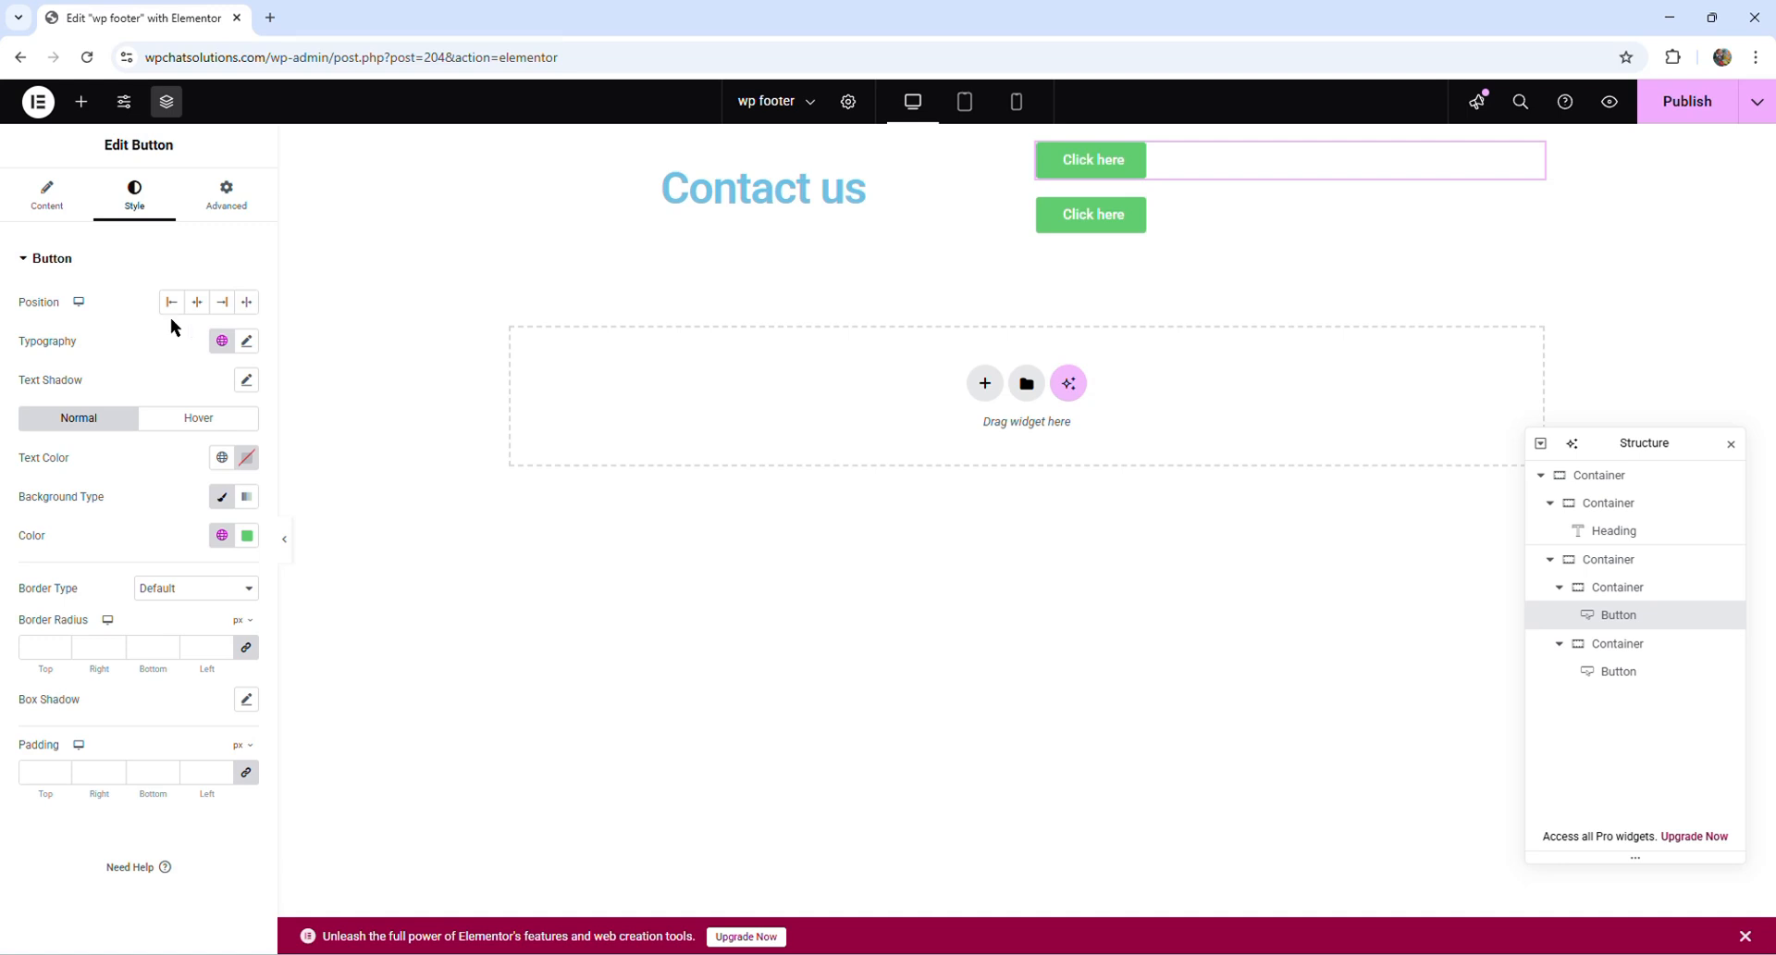
{"action": "left_click", "coordinate": [197, 304]}
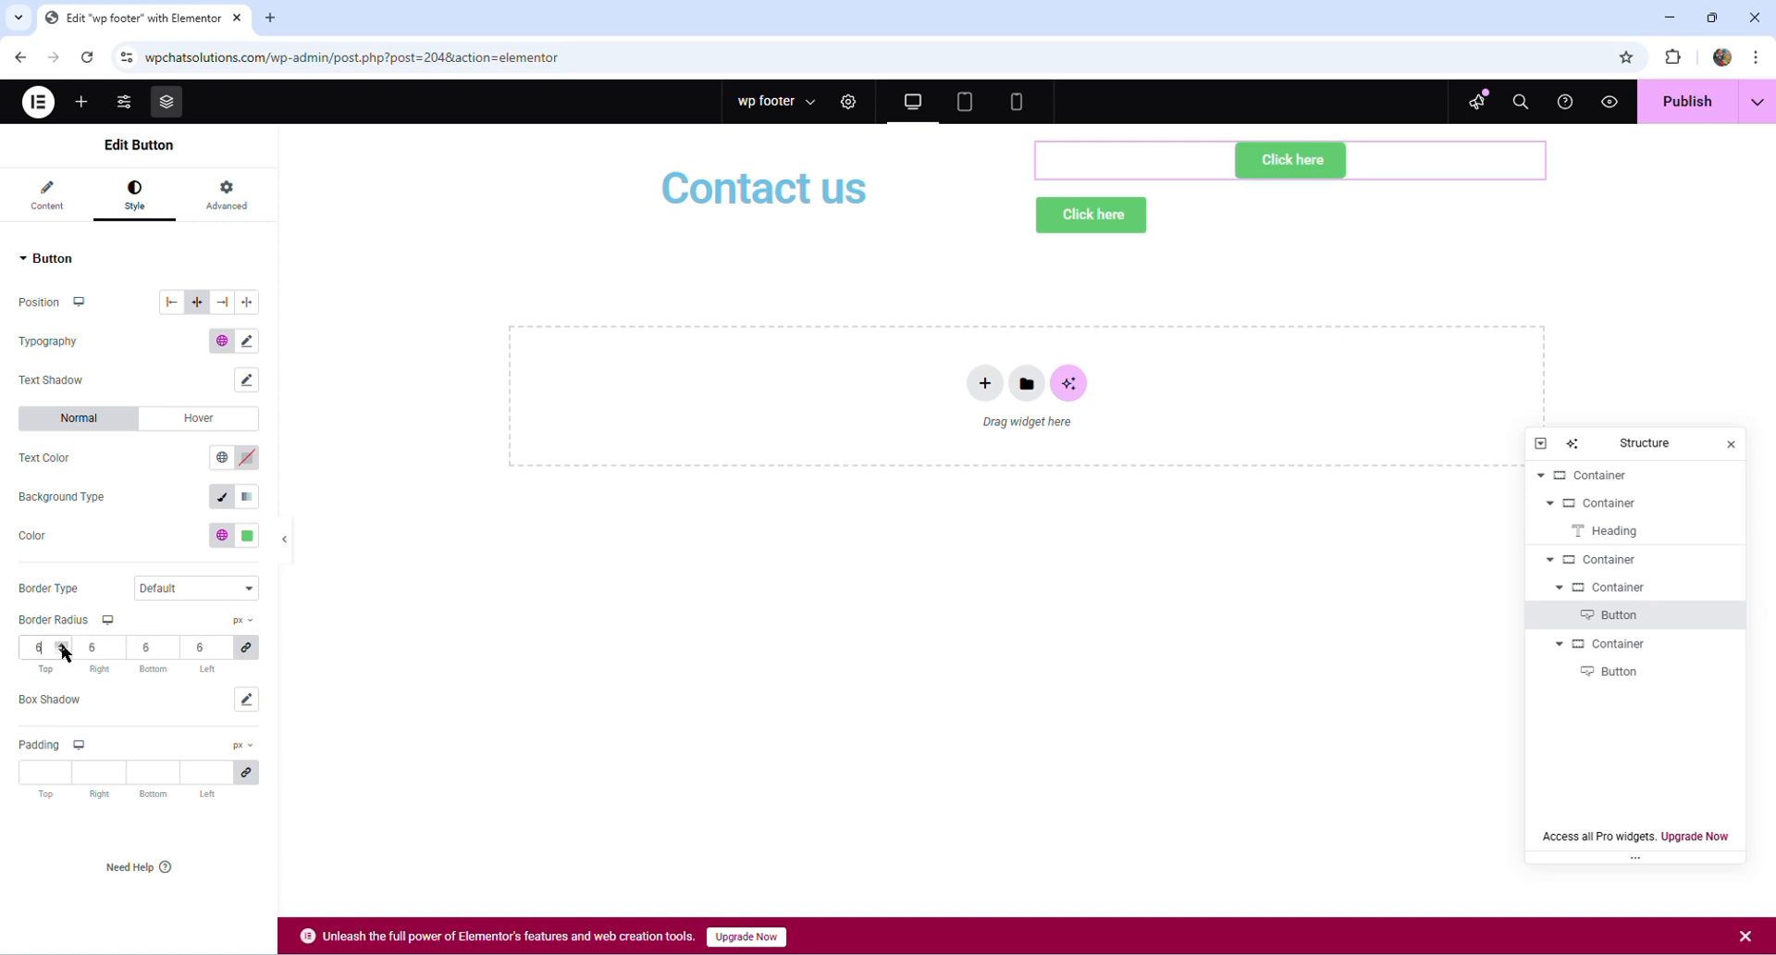
- Round the upper button's corners by increasing its border radius equally on all four sides
{"action": "left_click", "coordinate": [62, 644]}
{"action": "left_click", "coordinate": [62, 644]}
{"action": "left_click", "coordinate": [62, 644]}
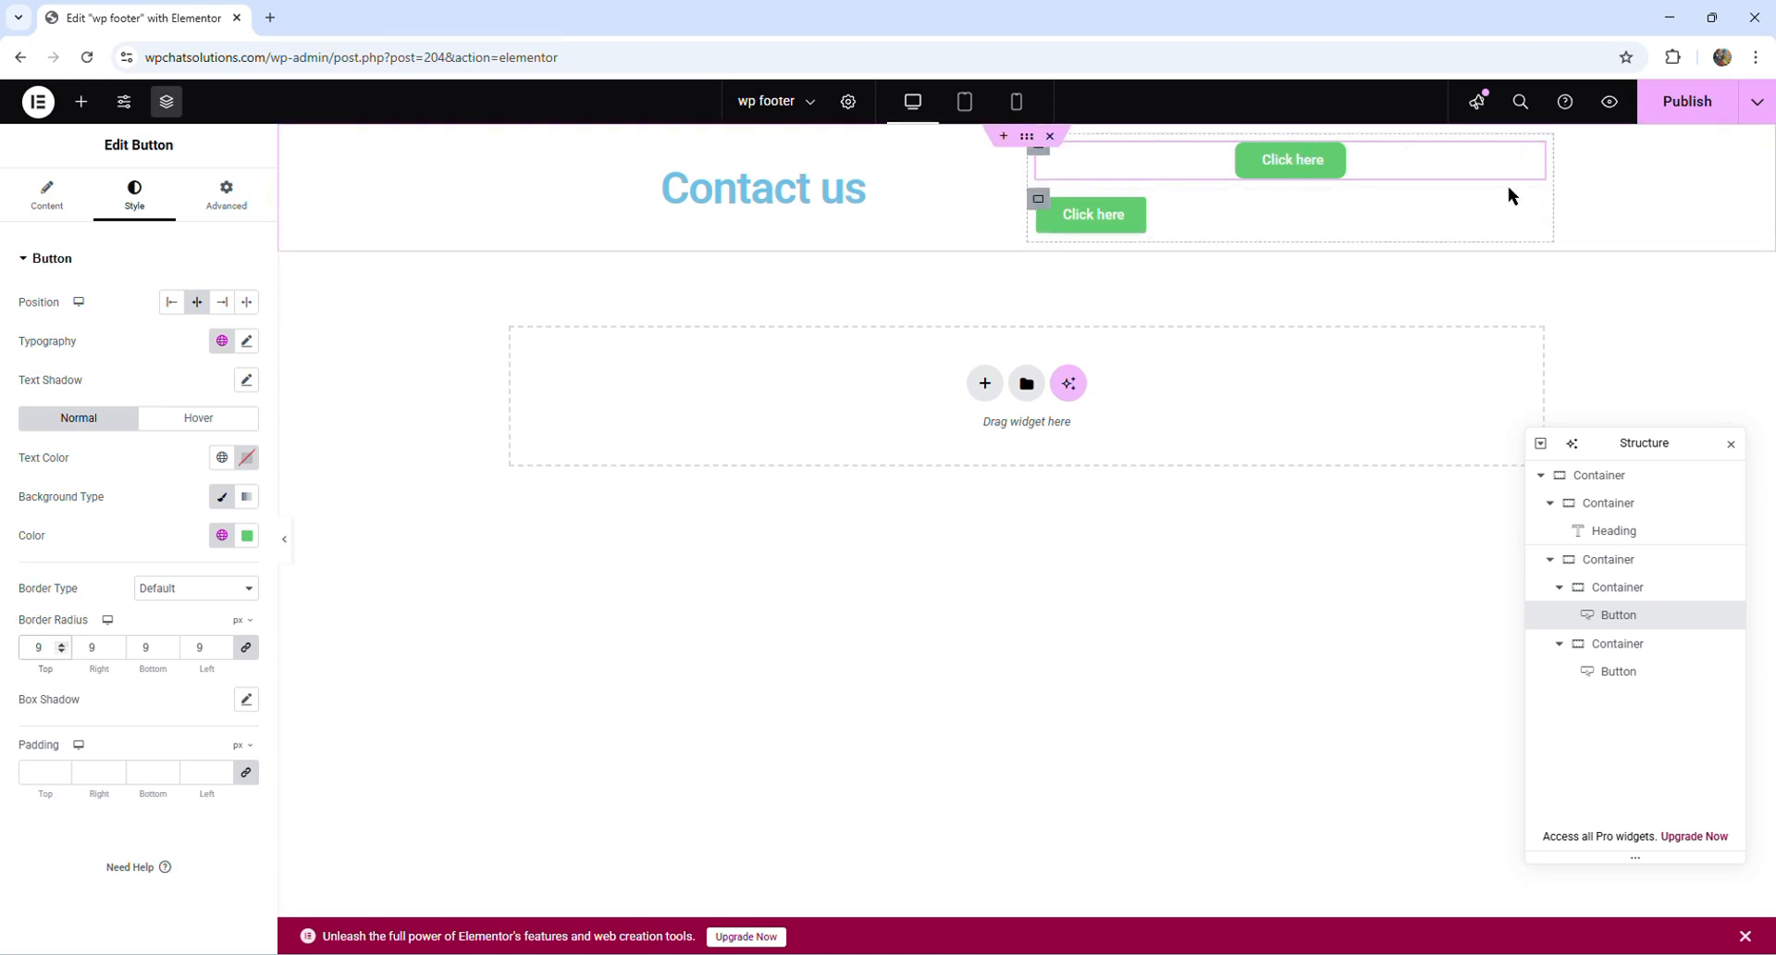
{"action": "left_click", "coordinate": [62, 644]}
{"action": "left_click", "coordinate": [61, 645]}
{"action": "left_click", "coordinate": [62, 644]}
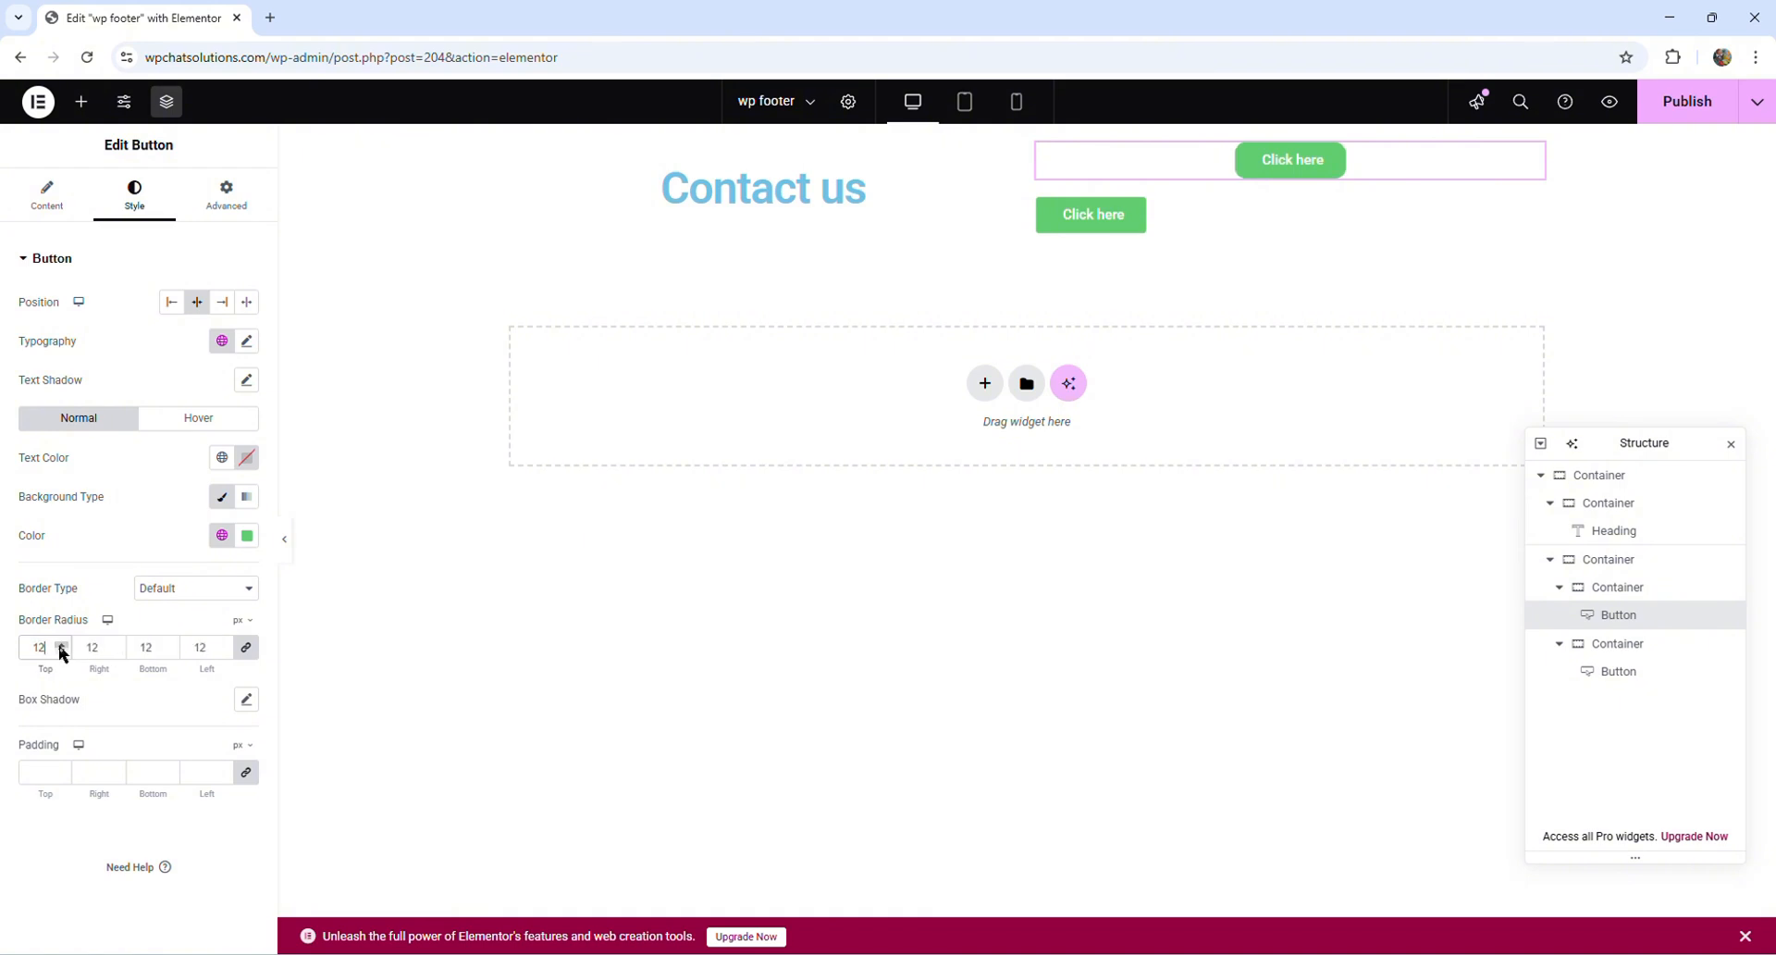
{"action": "left_click", "coordinate": [61, 645]}
{"action": "left_click", "coordinate": [61, 645]}
{"action": "left_click", "coordinate": [61, 645]}
- Set the upper button's text to "WhatsApp"
{"action": "left_click", "coordinate": [44, 215]}
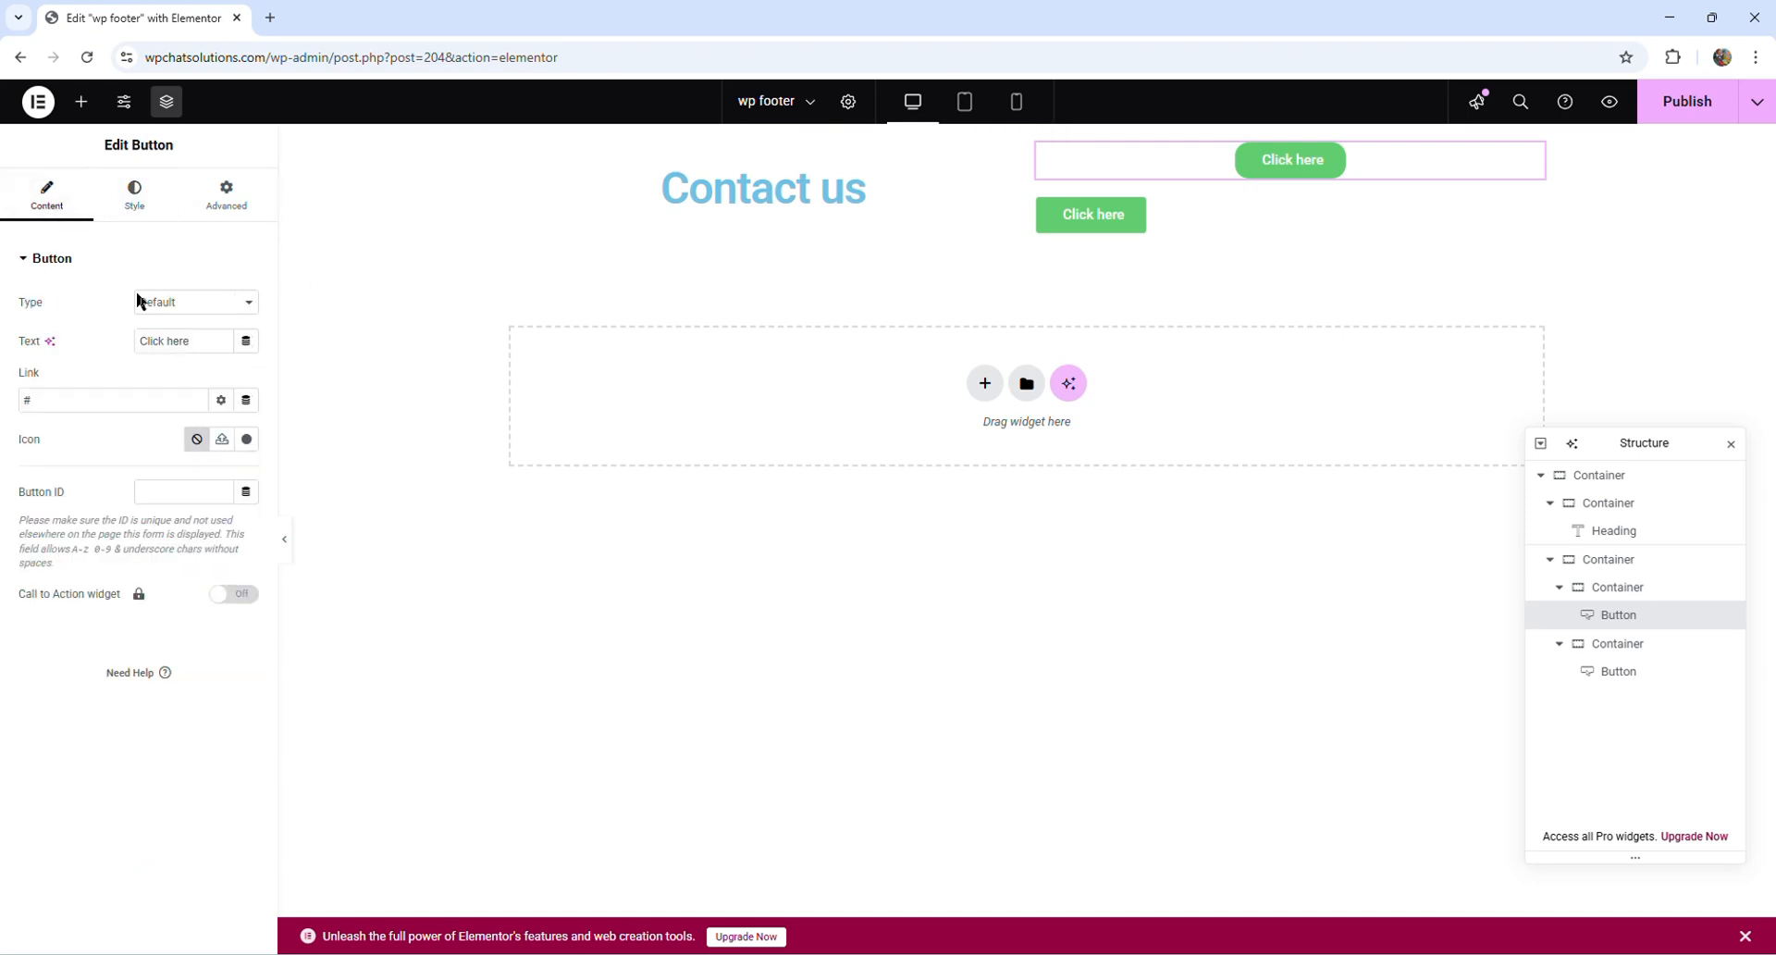
{"action": "left_click_drag", "start_coordinate": [191, 342], "coordinate": [129, 347]}
{"action": "type", "text": "Wh"}
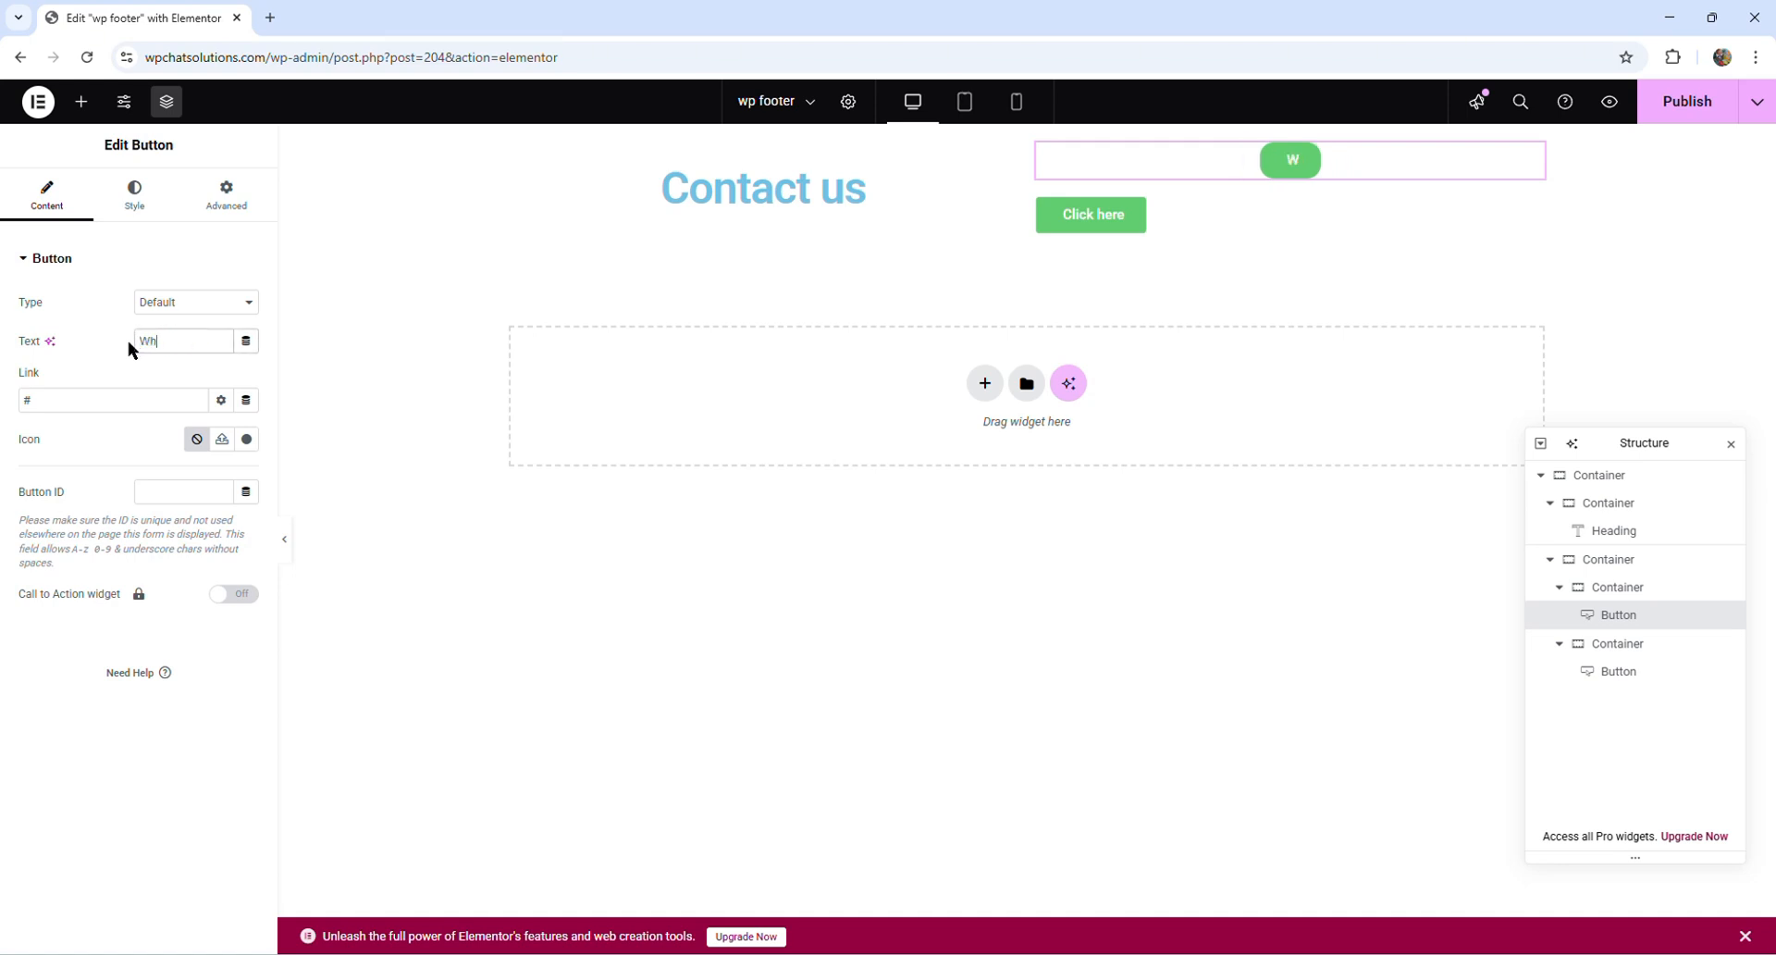
{"action": "type", "text": "atsApp"}
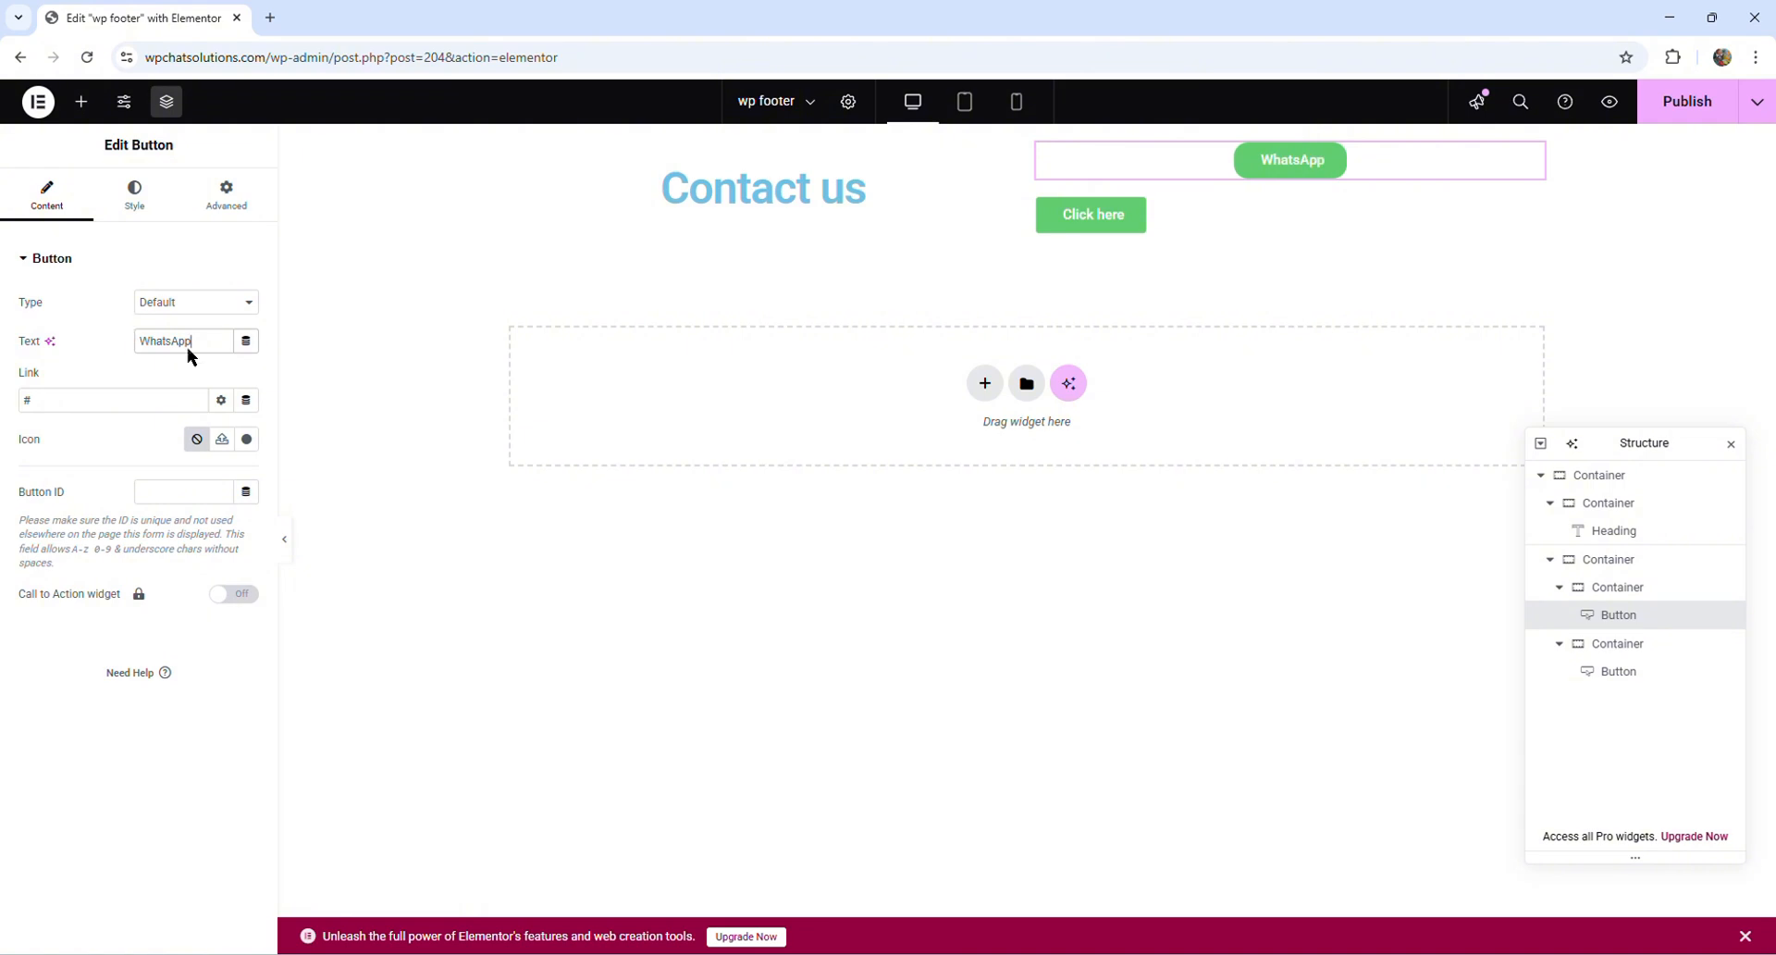
- Set the lower button's text to "Email"
{"action": "left_click", "coordinate": [1264, 223]}
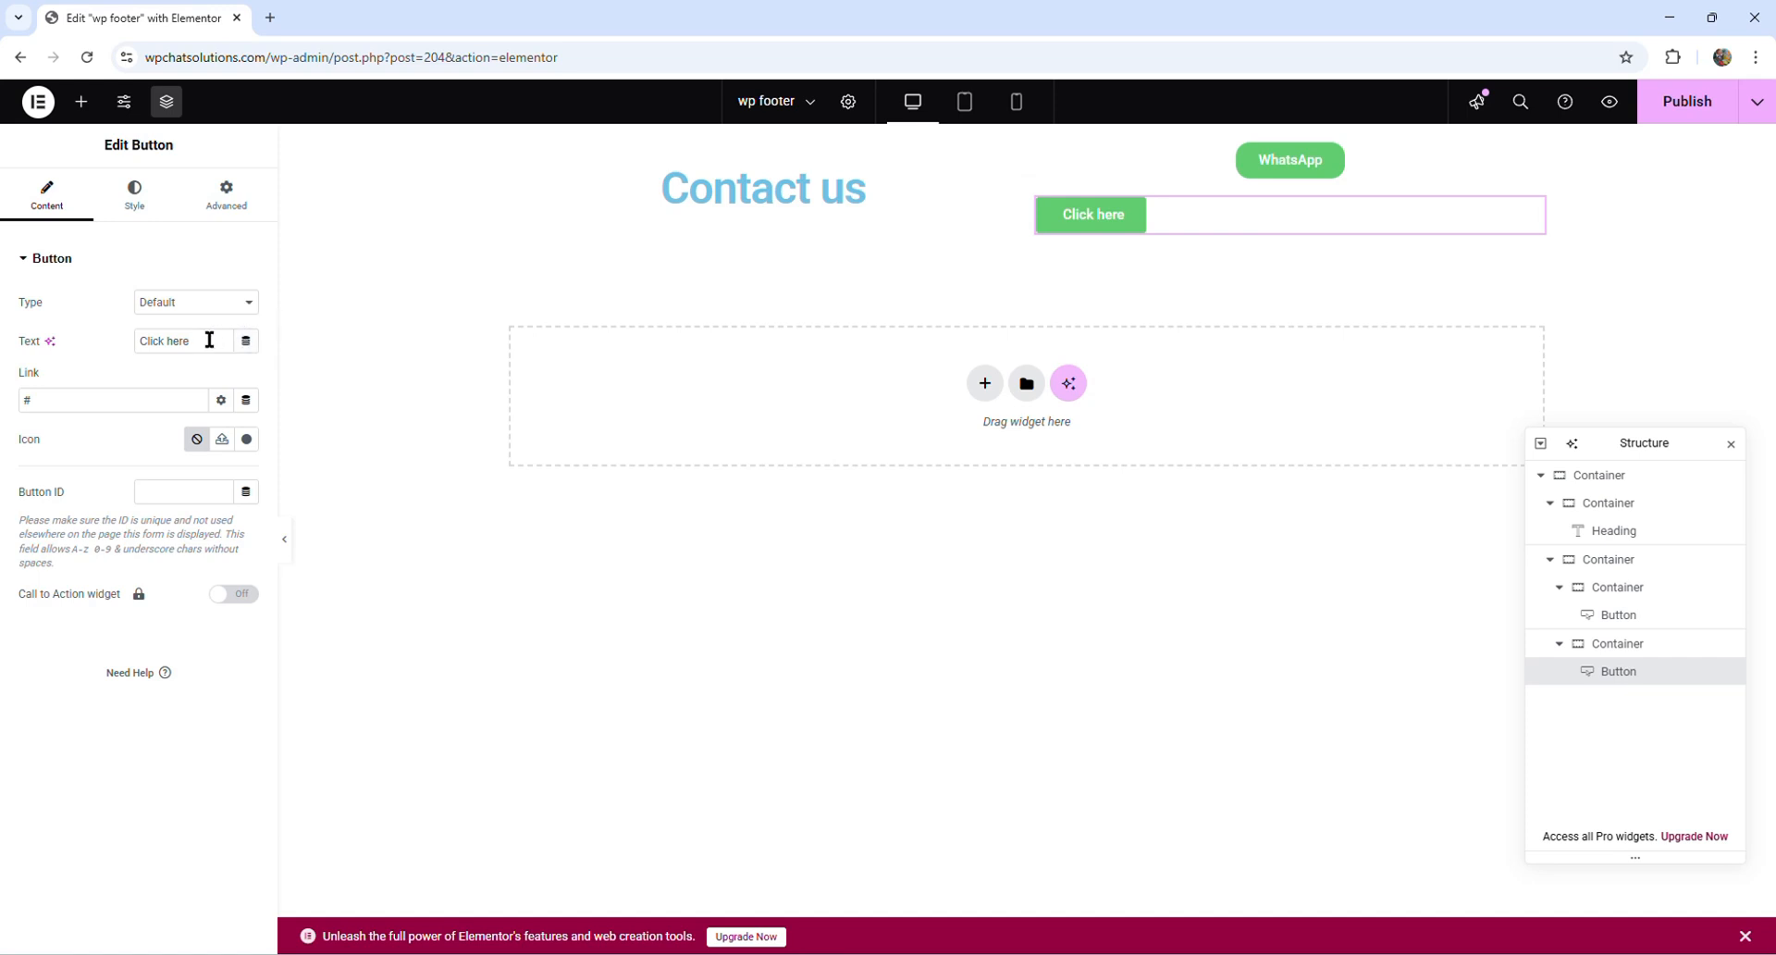
{"action": "left_click_drag", "start_coordinate": [196, 342], "coordinate": [146, 351]}
{"action": "type", "text": "Ema"}
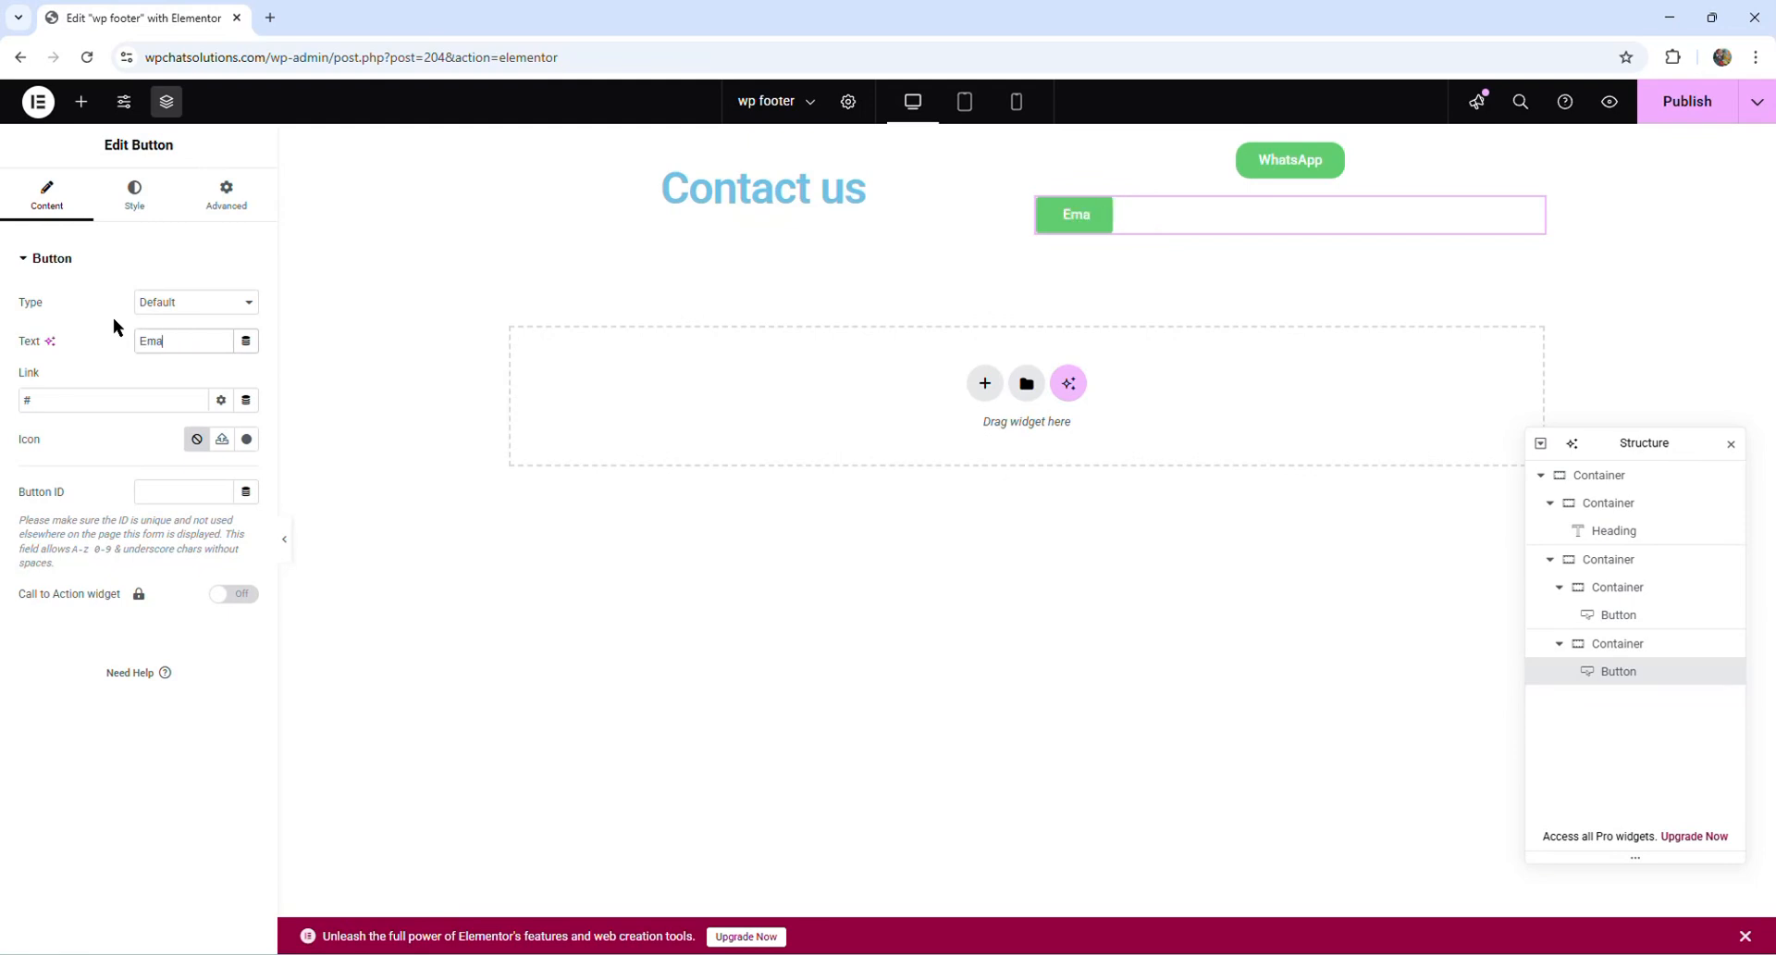
{"action": "type", "text": "il"}
- Copy the WhatsApp button and paste its style onto the Email button
{"action": "left_click", "coordinate": [1332, 161]}
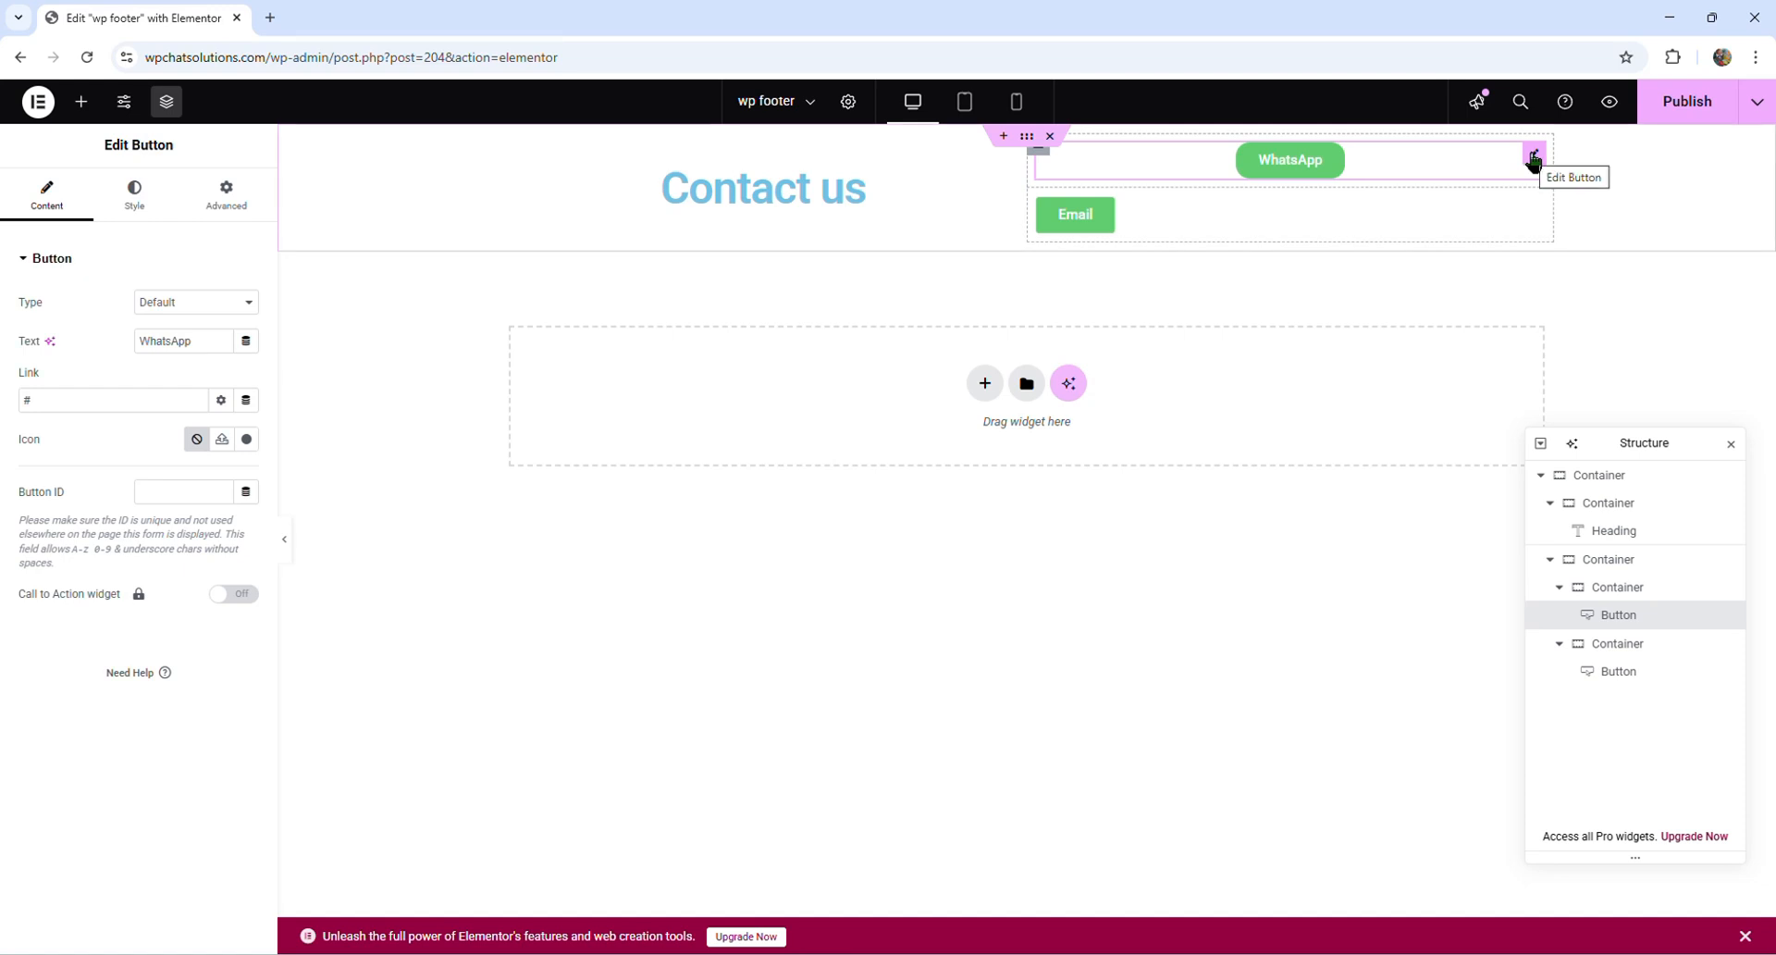
{"action": "right_click", "coordinate": [1533, 159]}
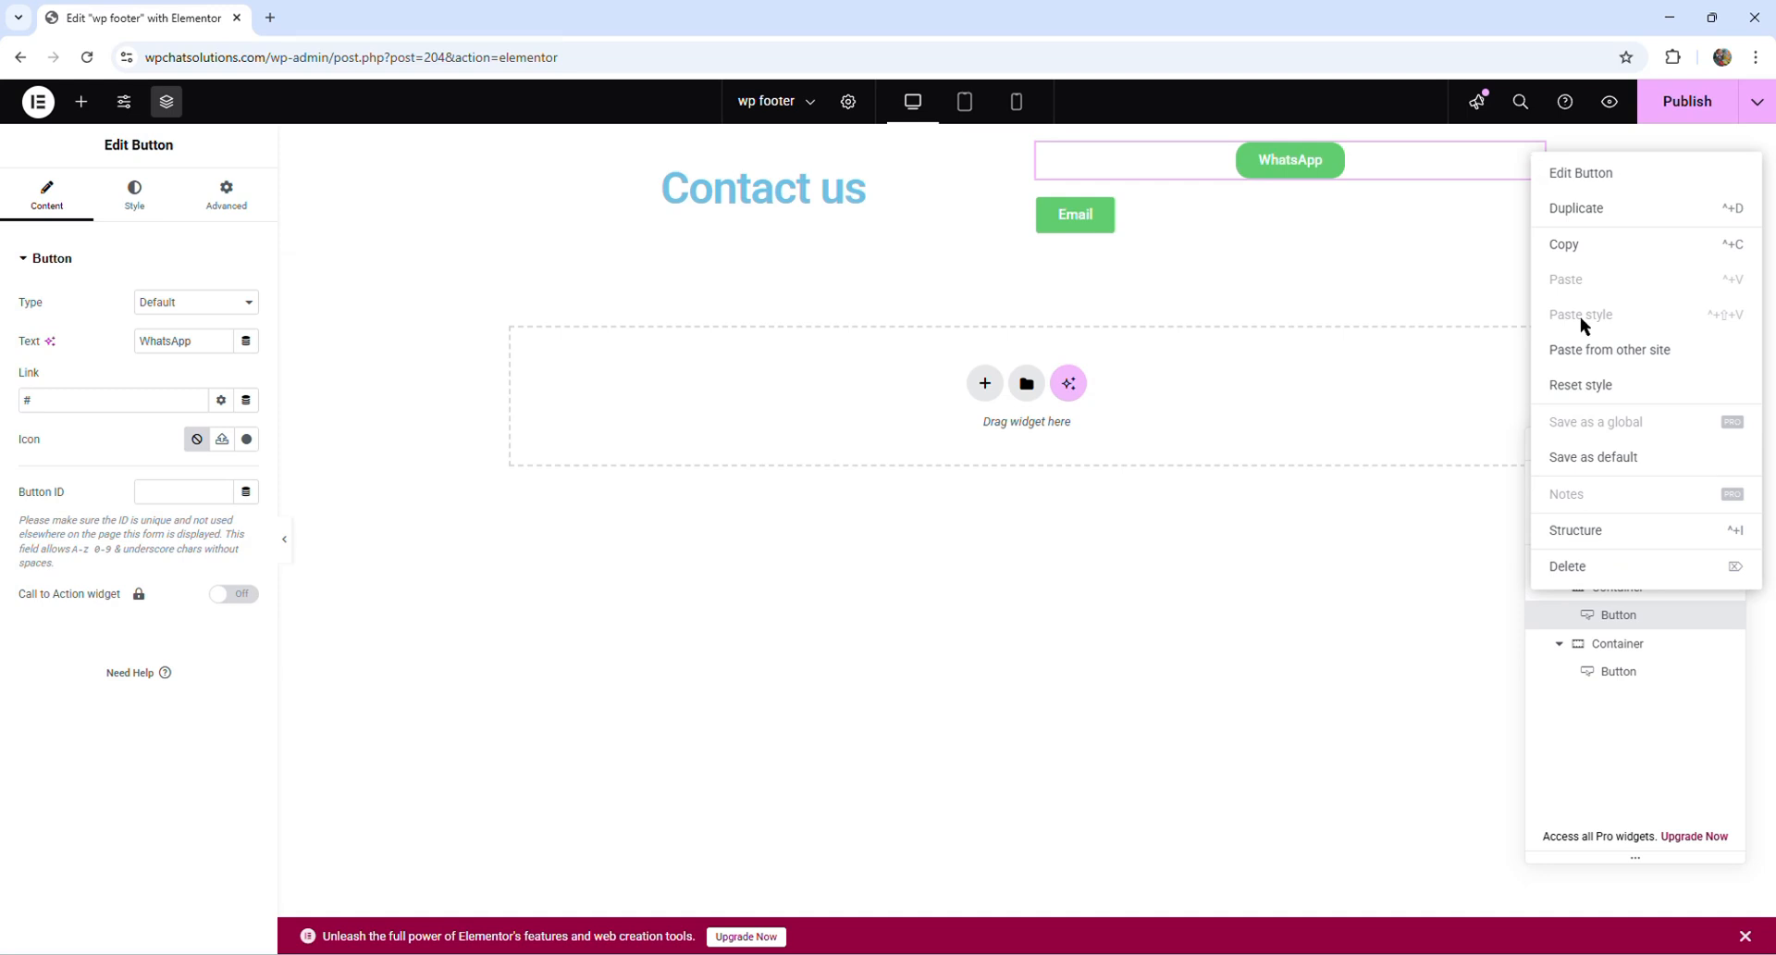
{"action": "left_click", "coordinate": [1583, 239]}
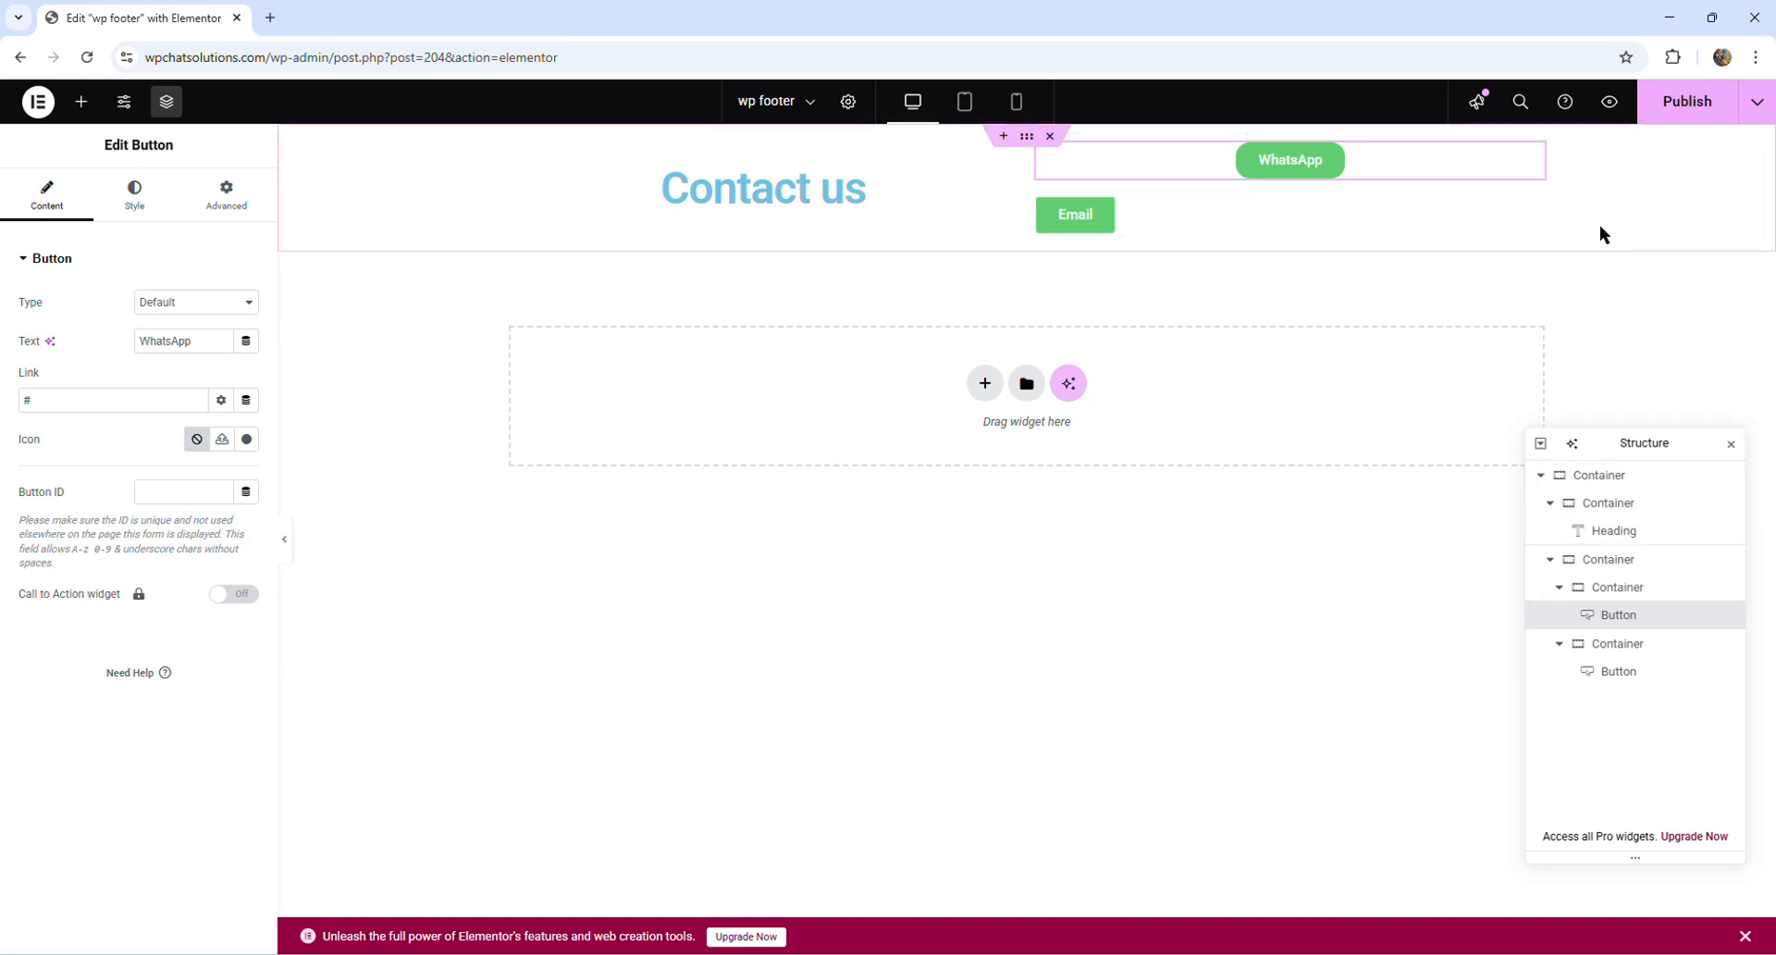
{"action": "right_click", "coordinate": [1532, 211]}
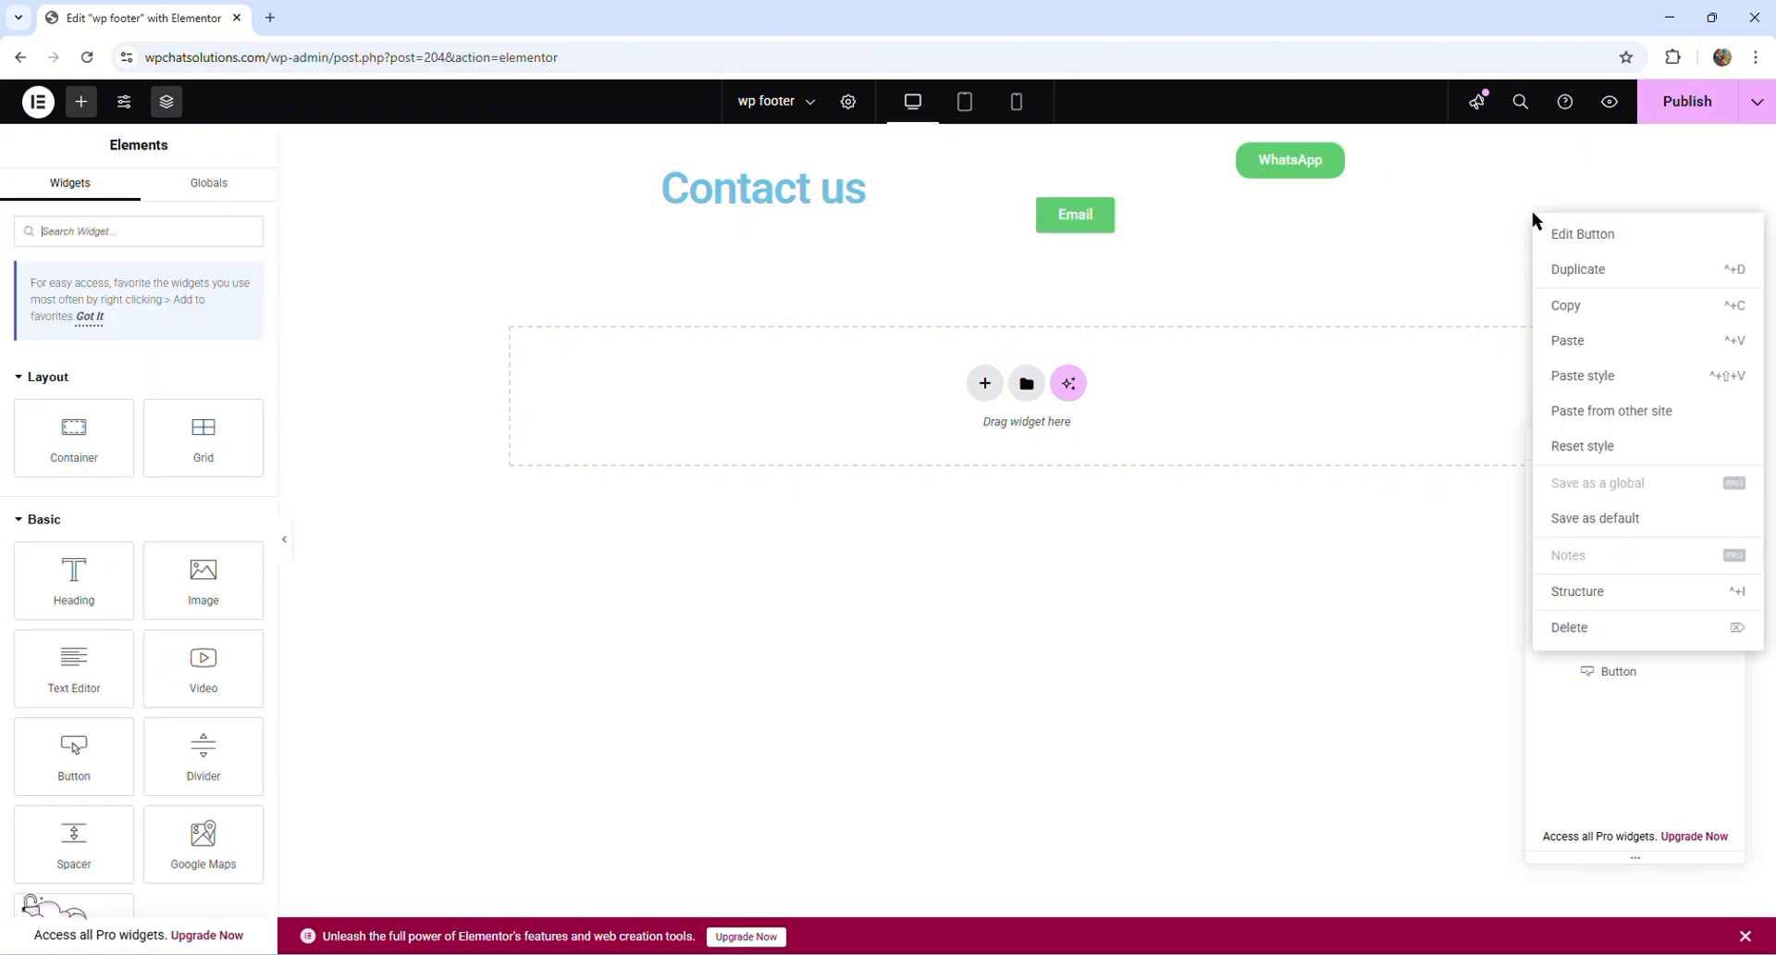
{"action": "left_click", "coordinate": [1601, 374]}
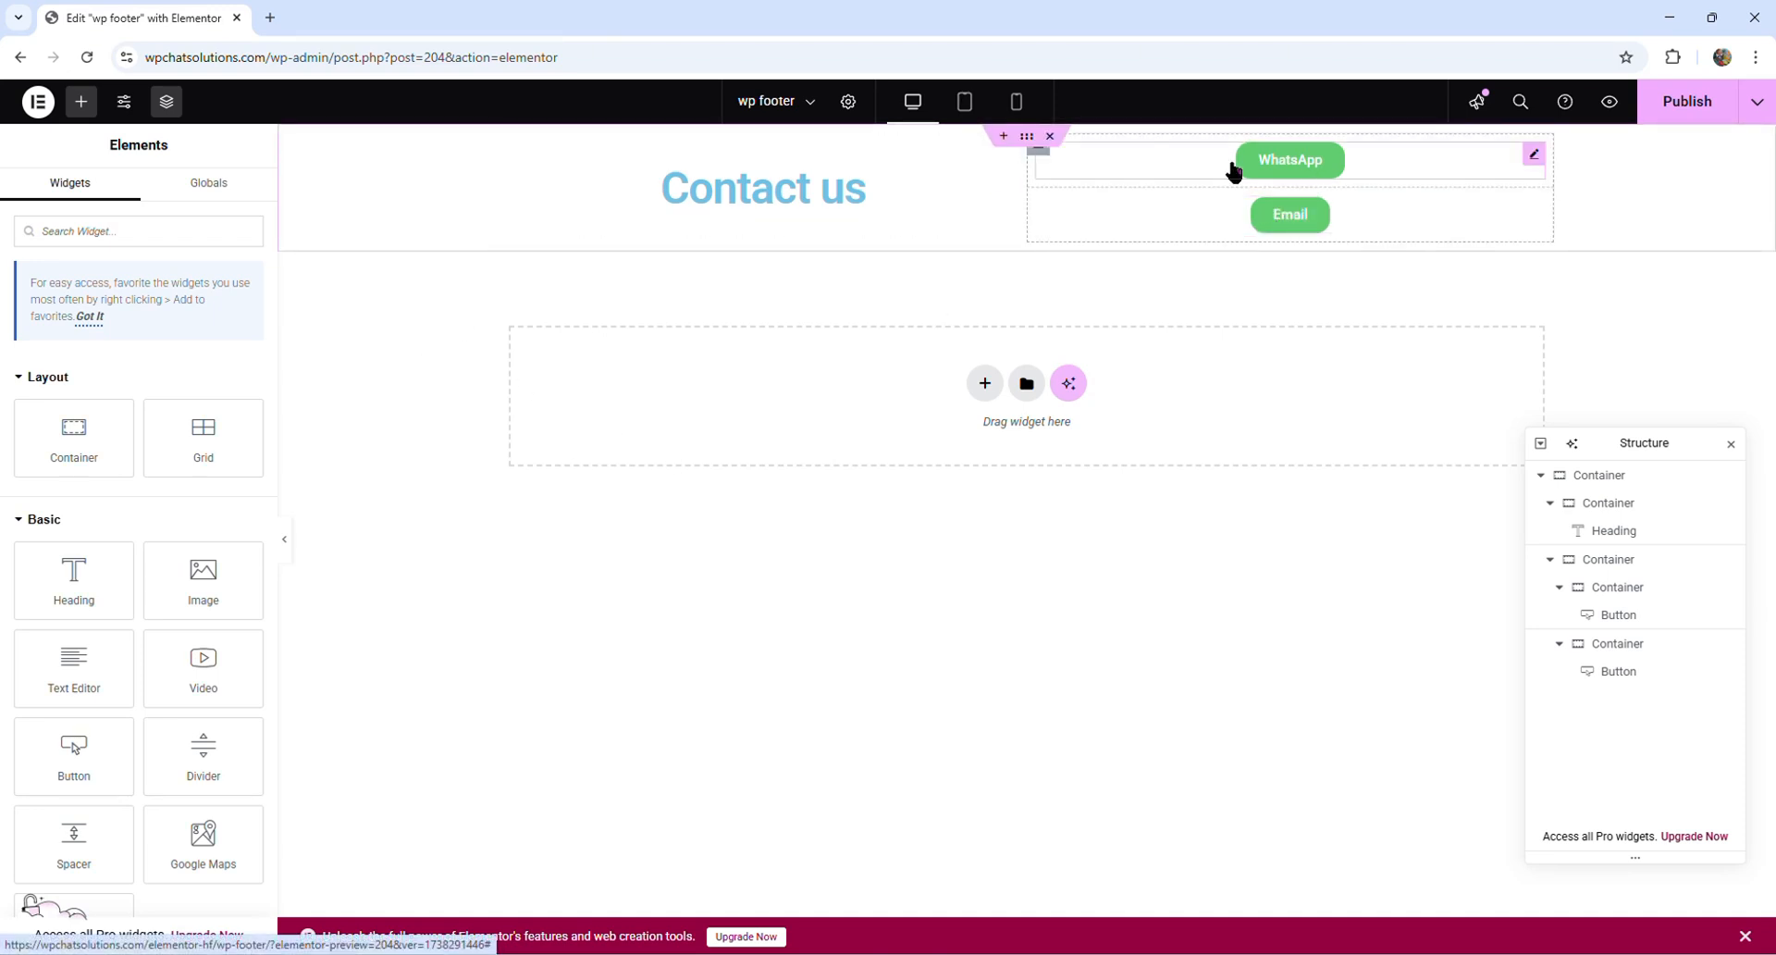
- Add the plain WhatsApp icon from the icon library to the WhatsApp button and set its icon position to End
{"action": "left_click", "coordinate": [1532, 155]}
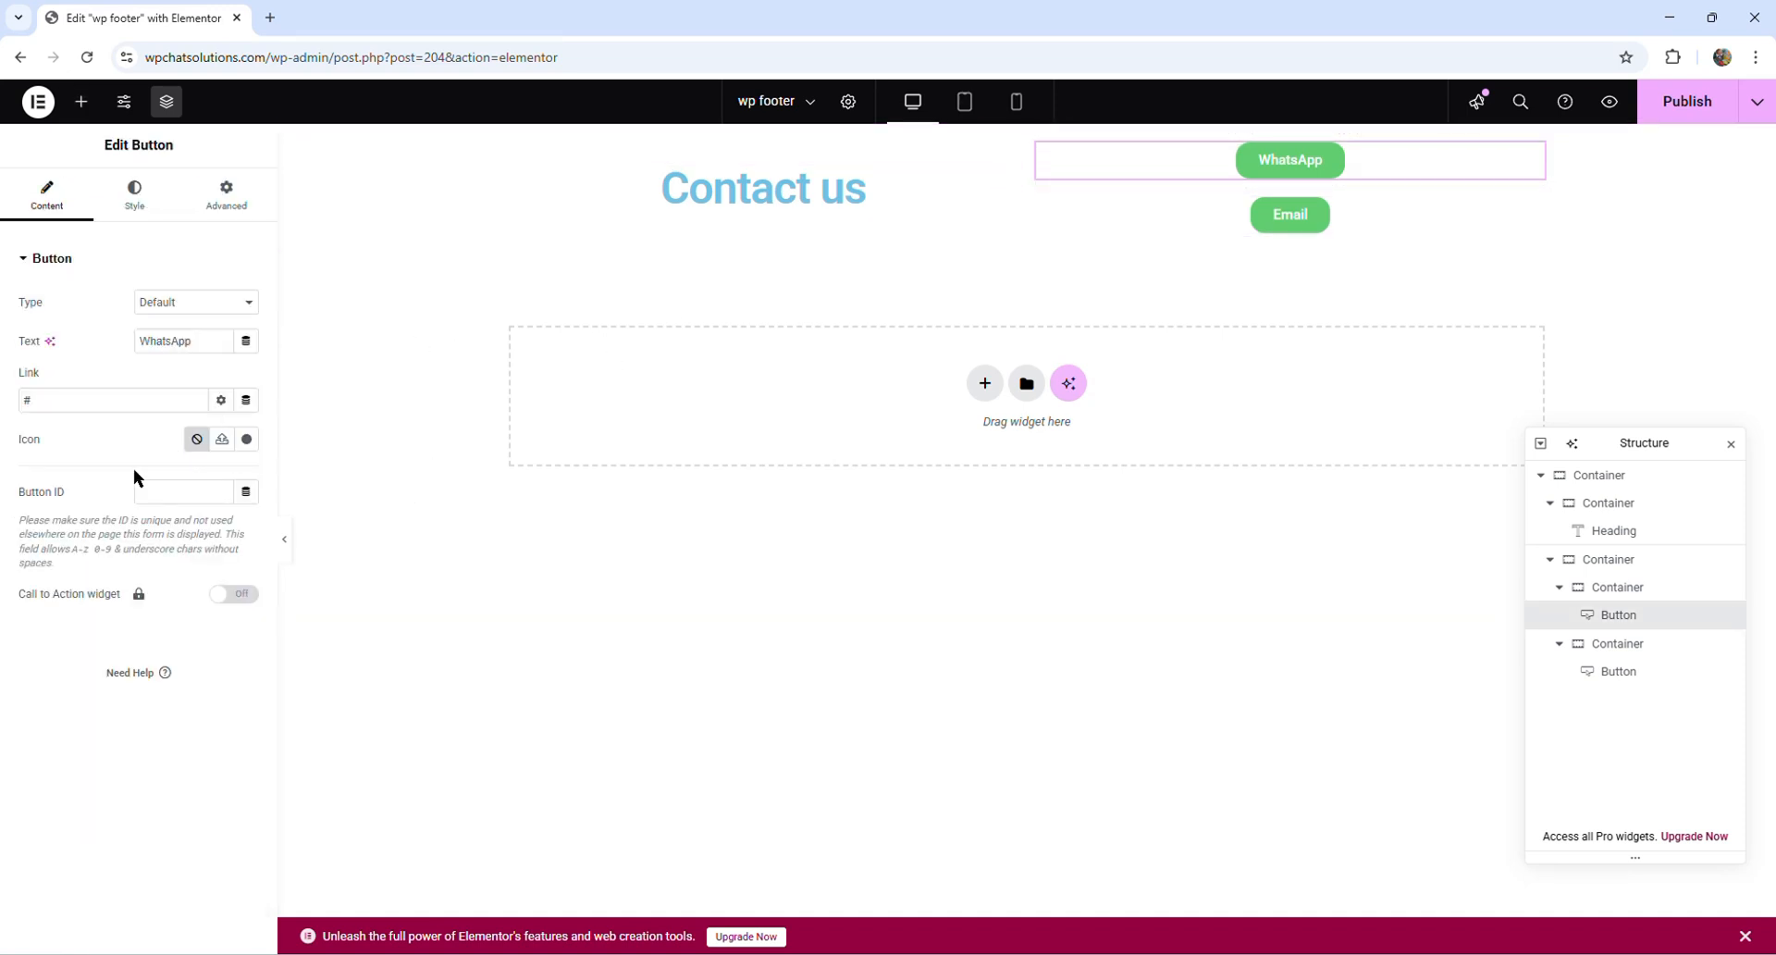
{"action": "left_click", "coordinate": [246, 441]}
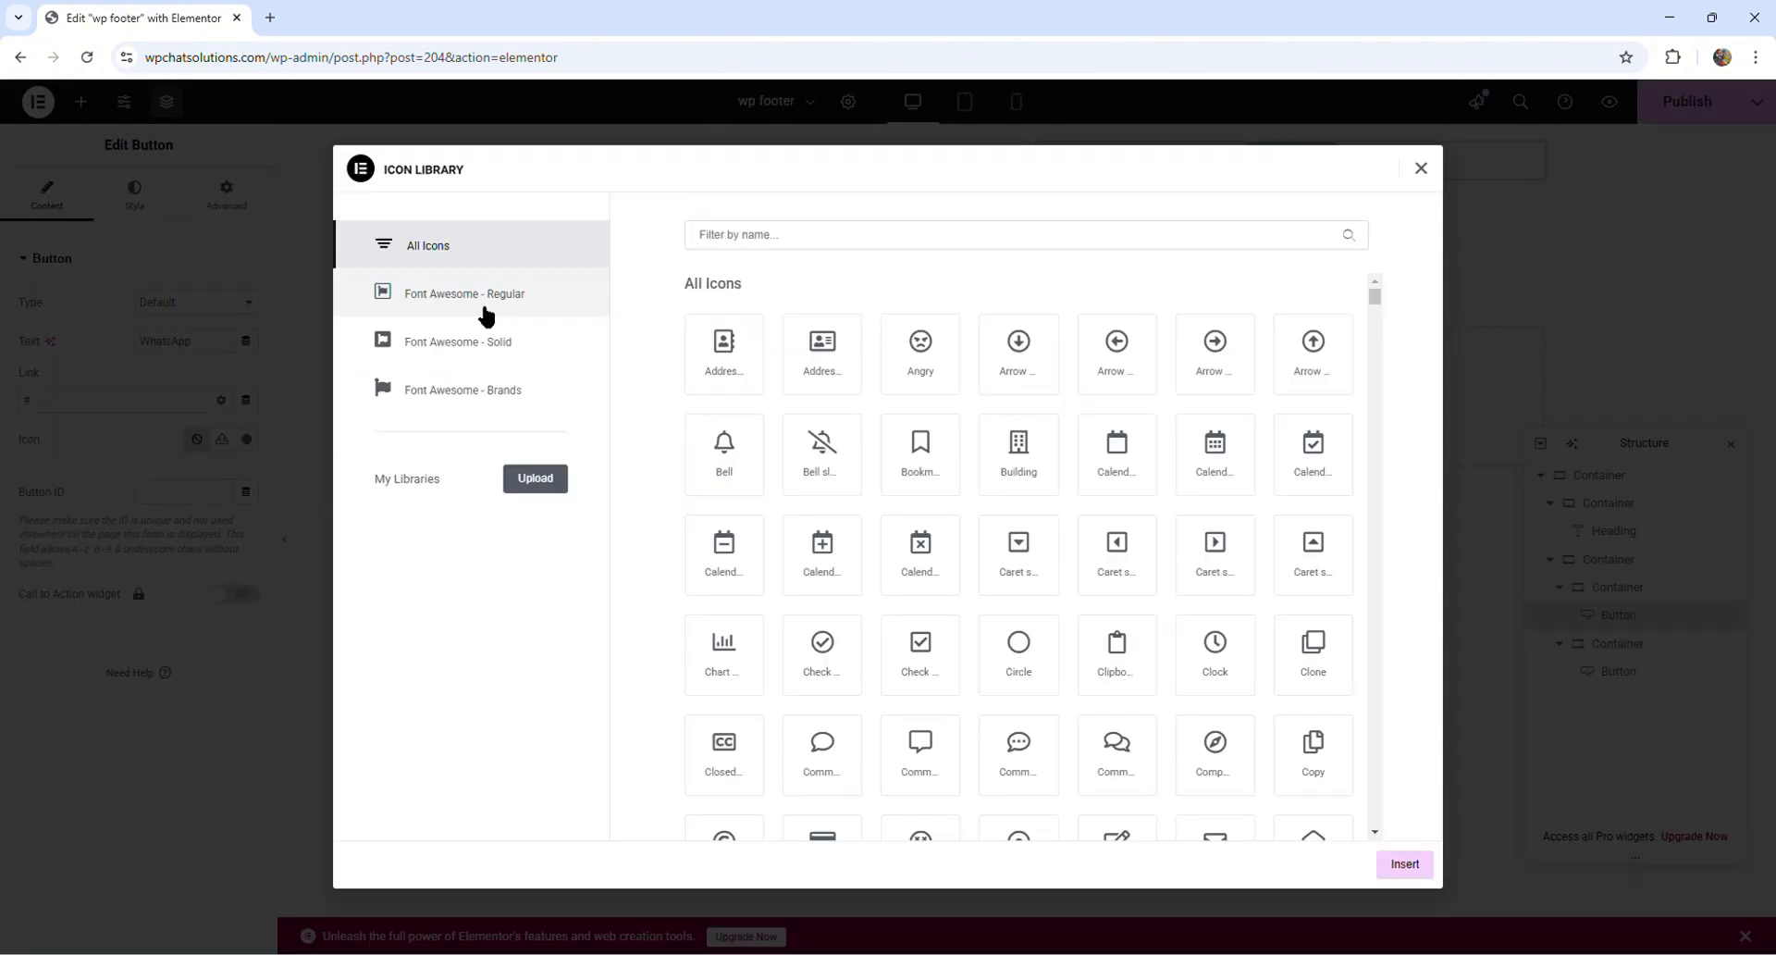
{"action": "left_click", "coordinate": [747, 233]}
{"action": "type", "text": "wh"}
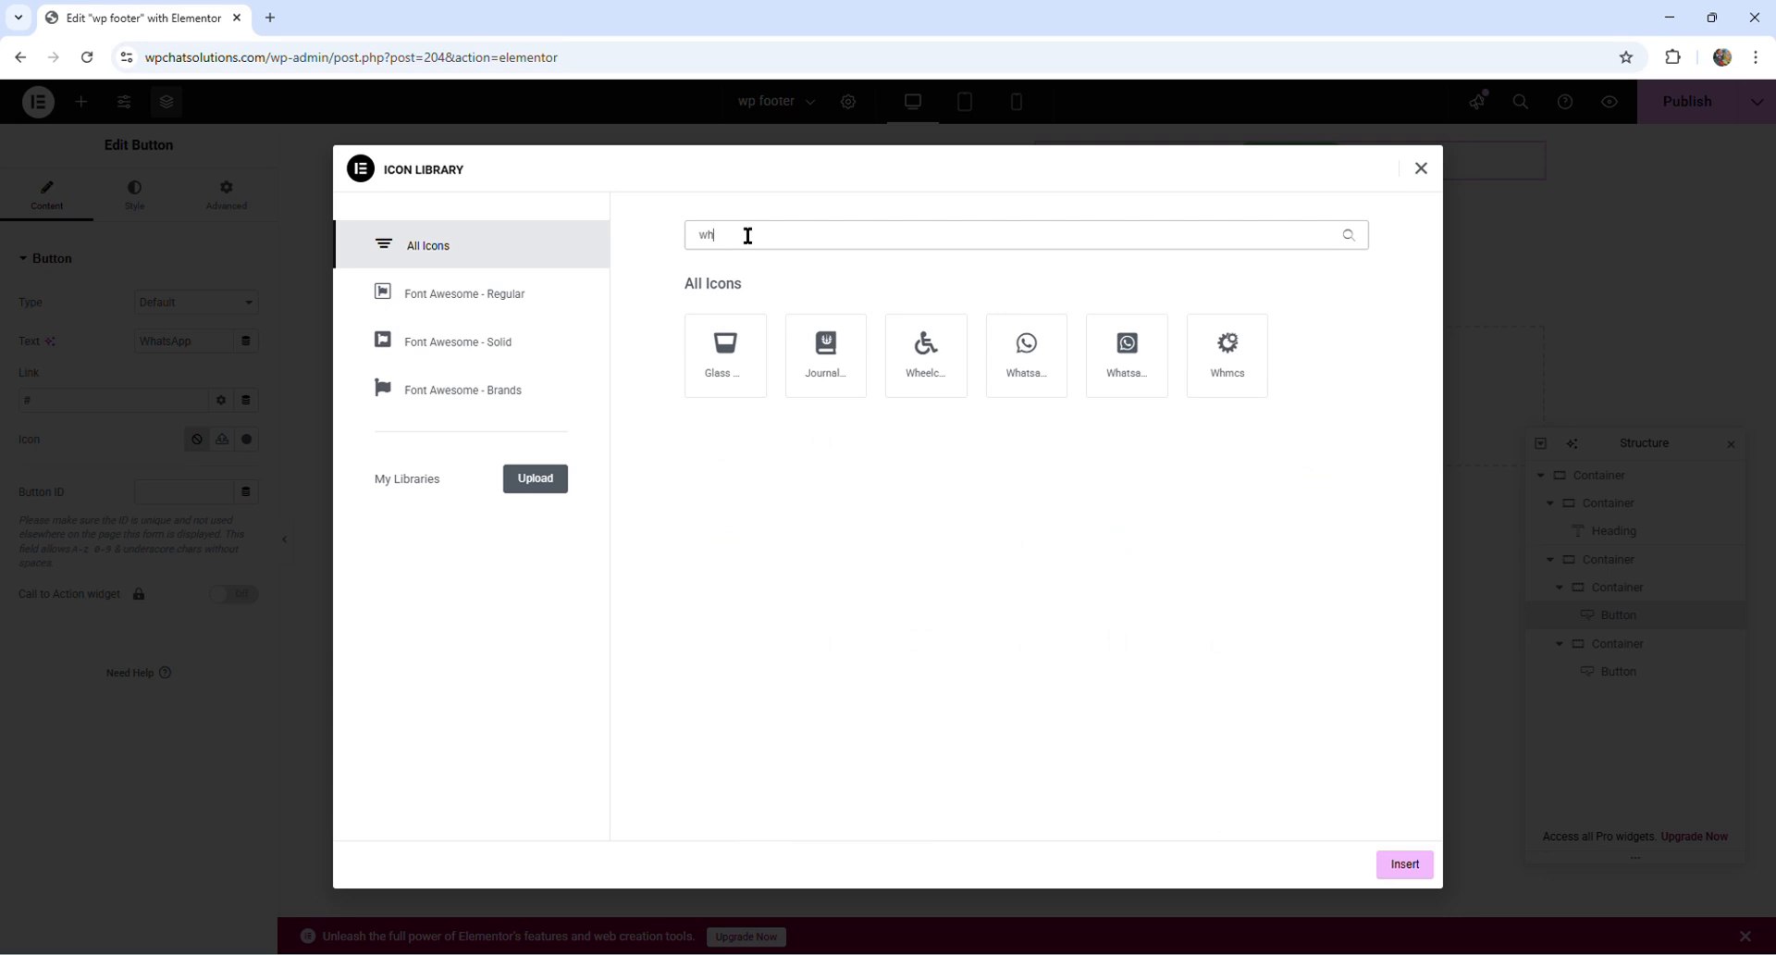
{"action": "type", "text": "a"}
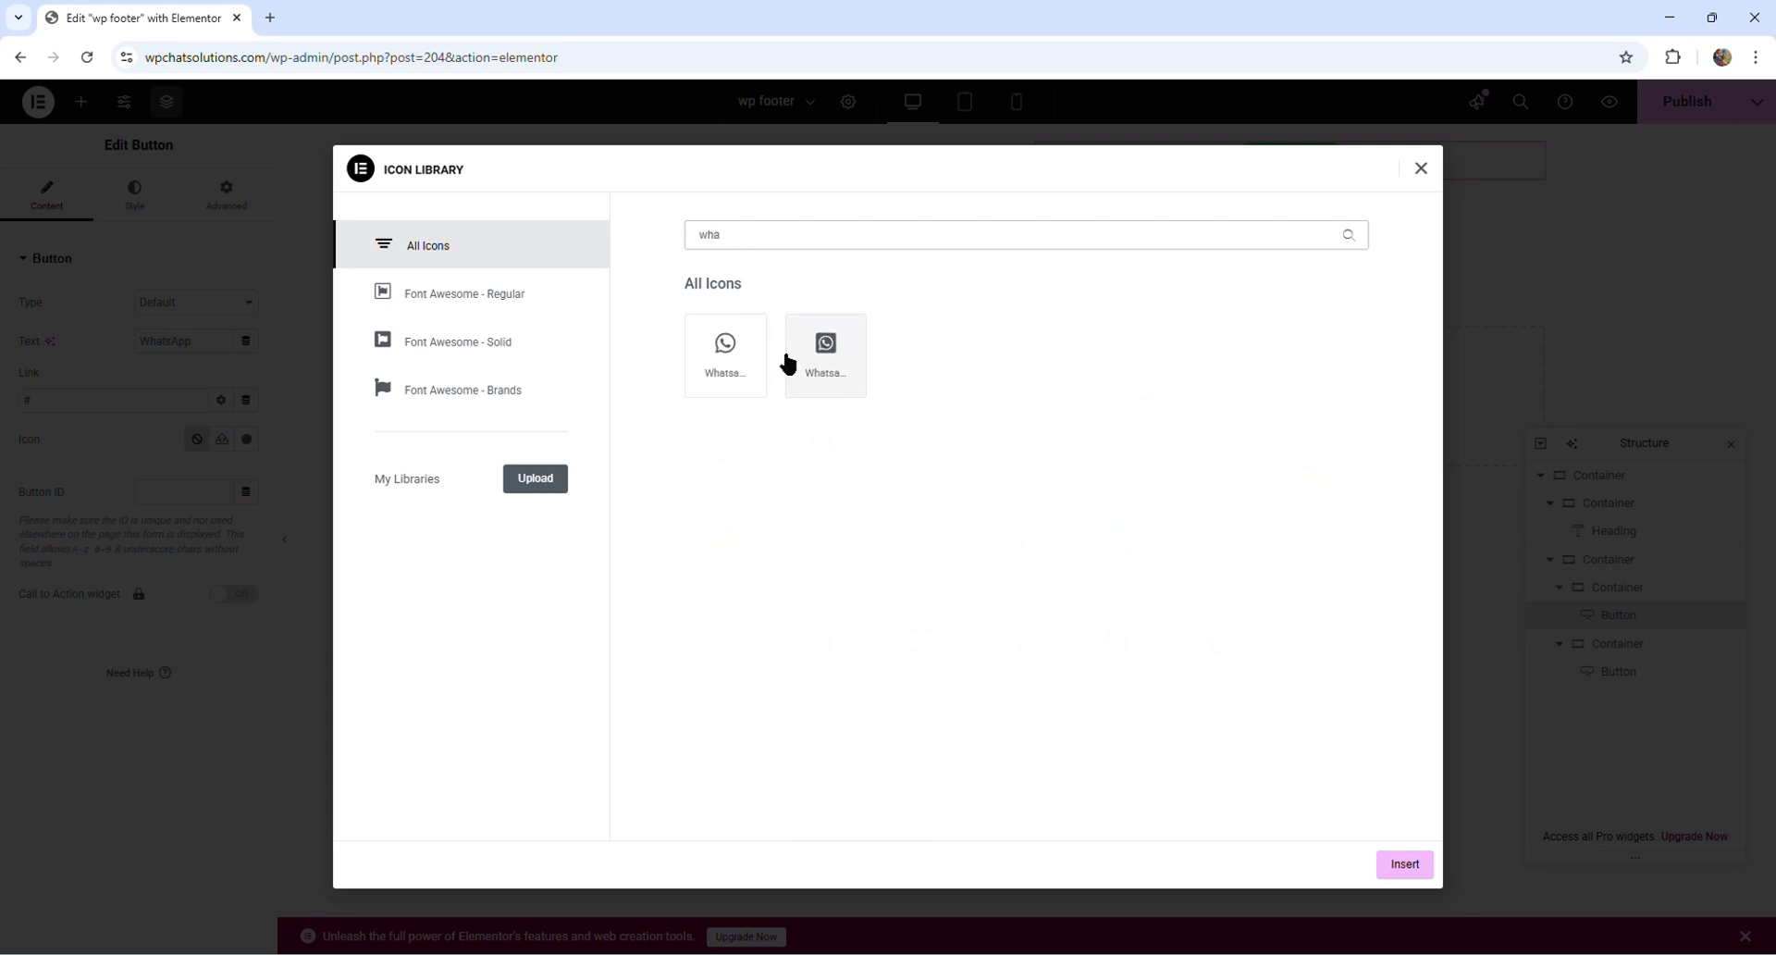
{"action": "left_click", "coordinate": [733, 354]}
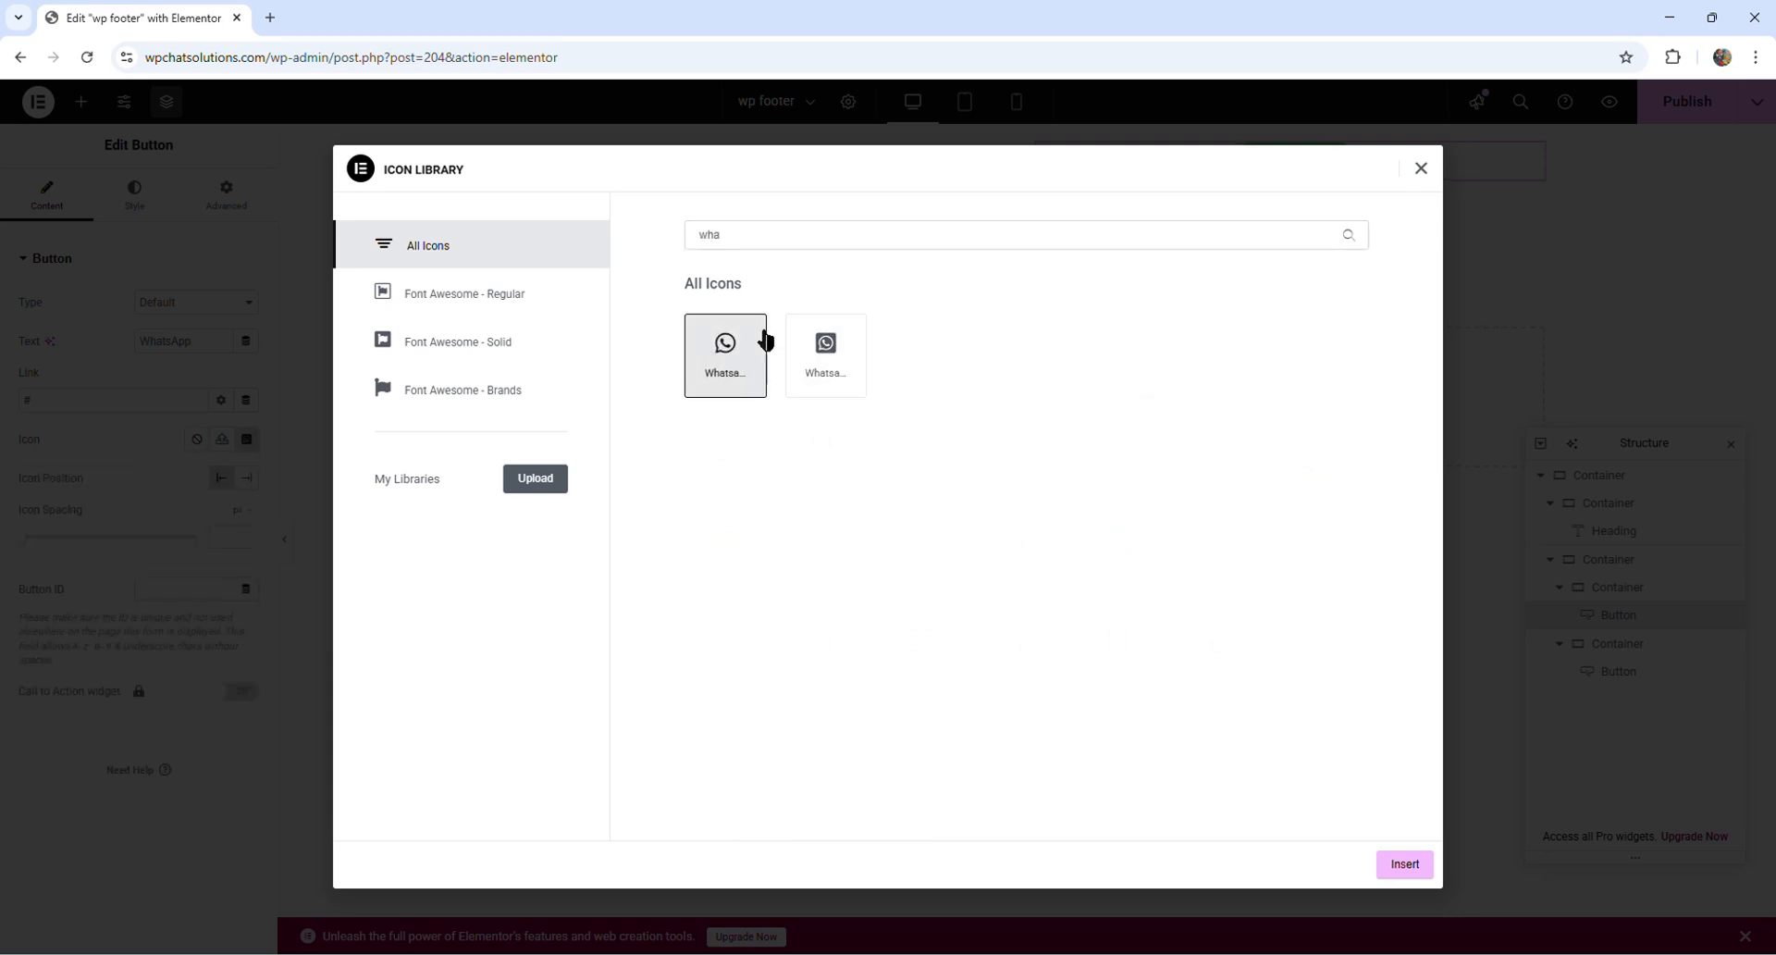
{"action": "left_click", "coordinate": [1404, 864]}
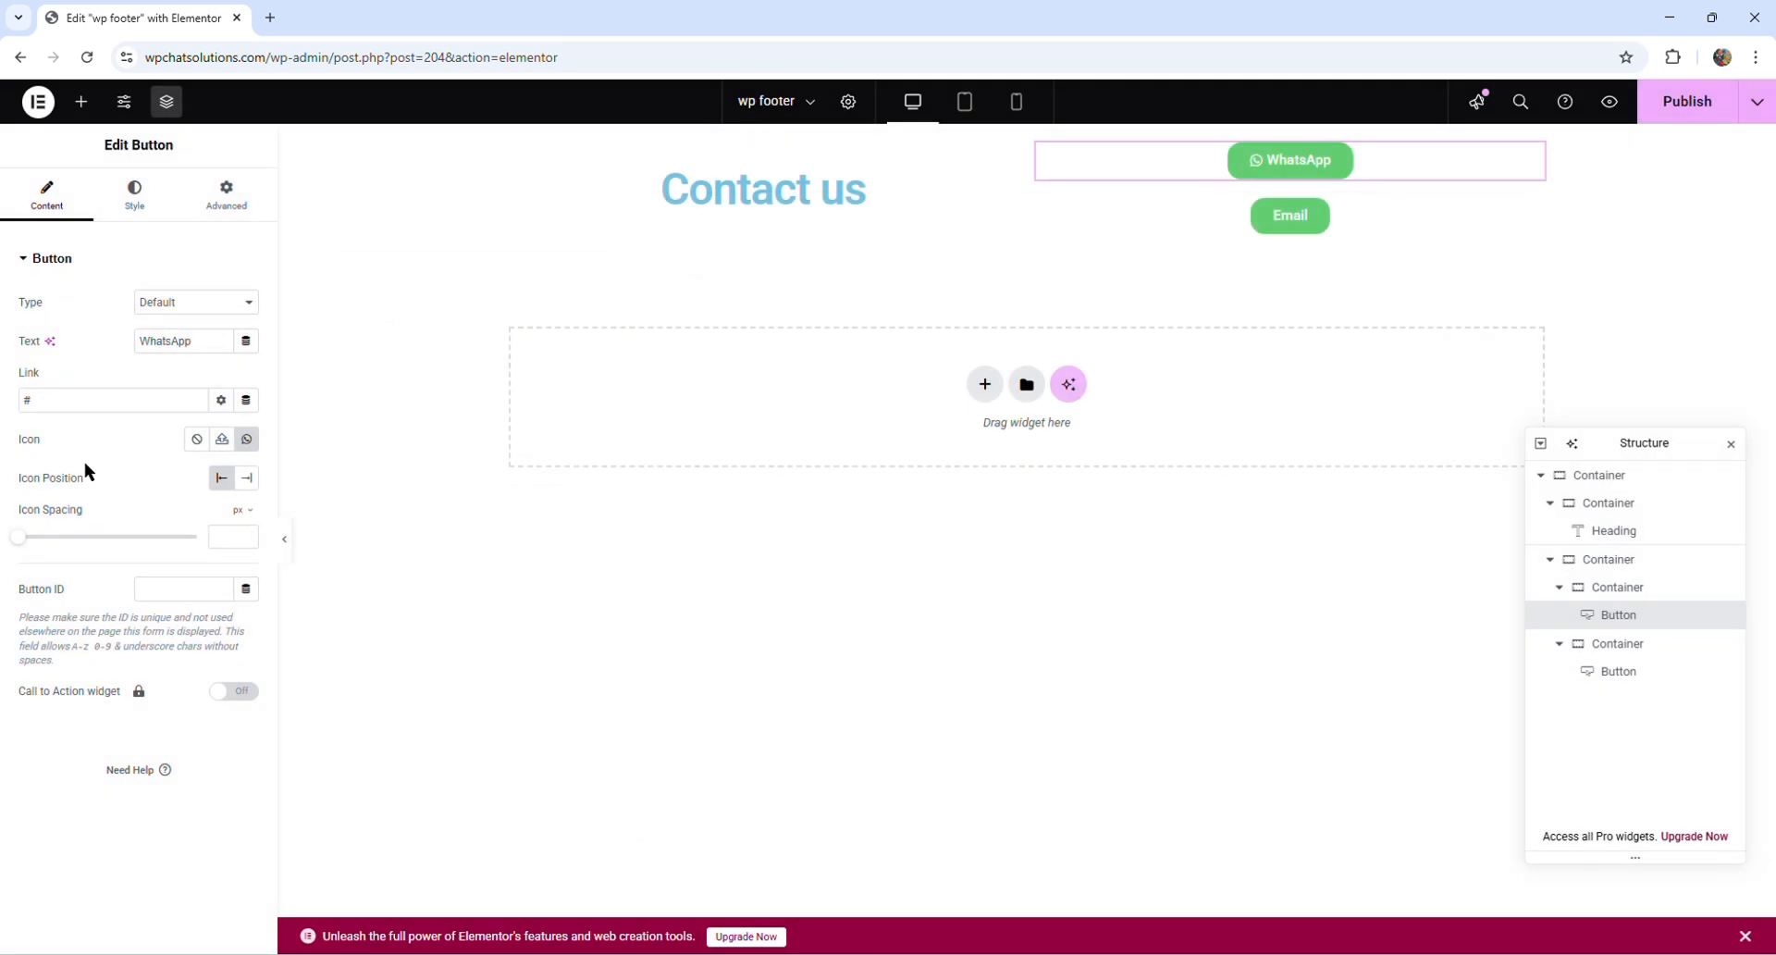
{"action": "left_click", "coordinate": [247, 480]}
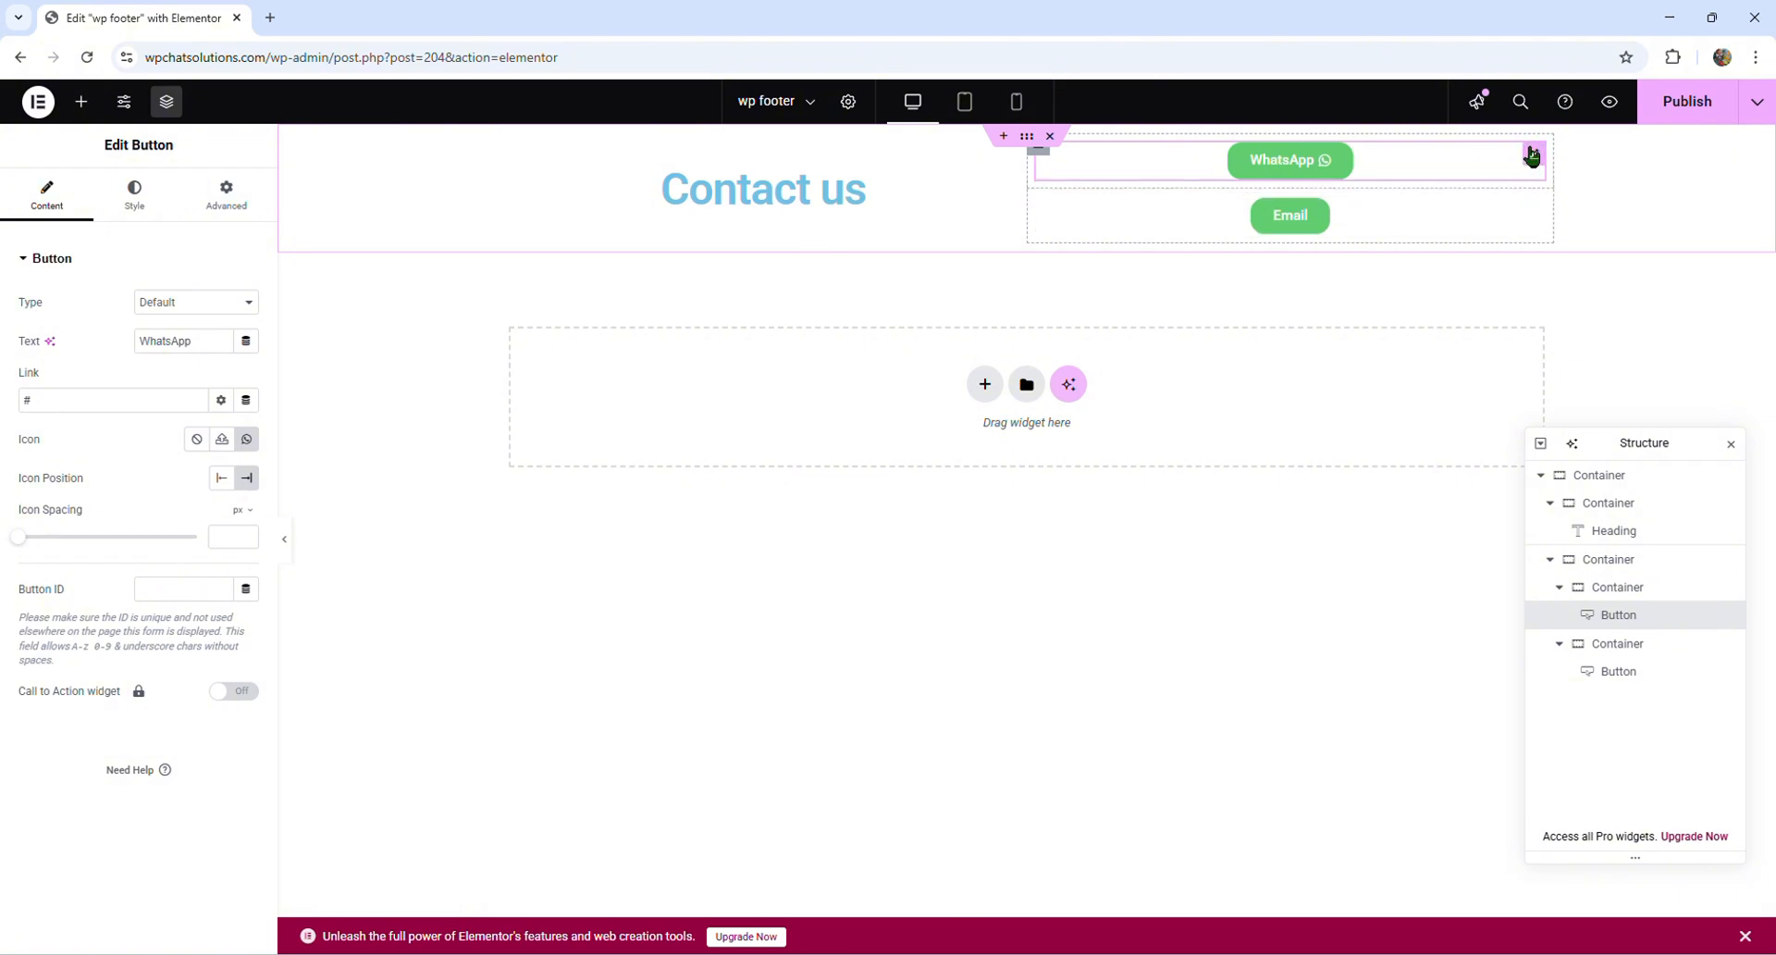
- Add the open envelope icon from the icon library to the Email button and set its icon position to End
{"action": "left_click", "coordinate": [1474, 214]}
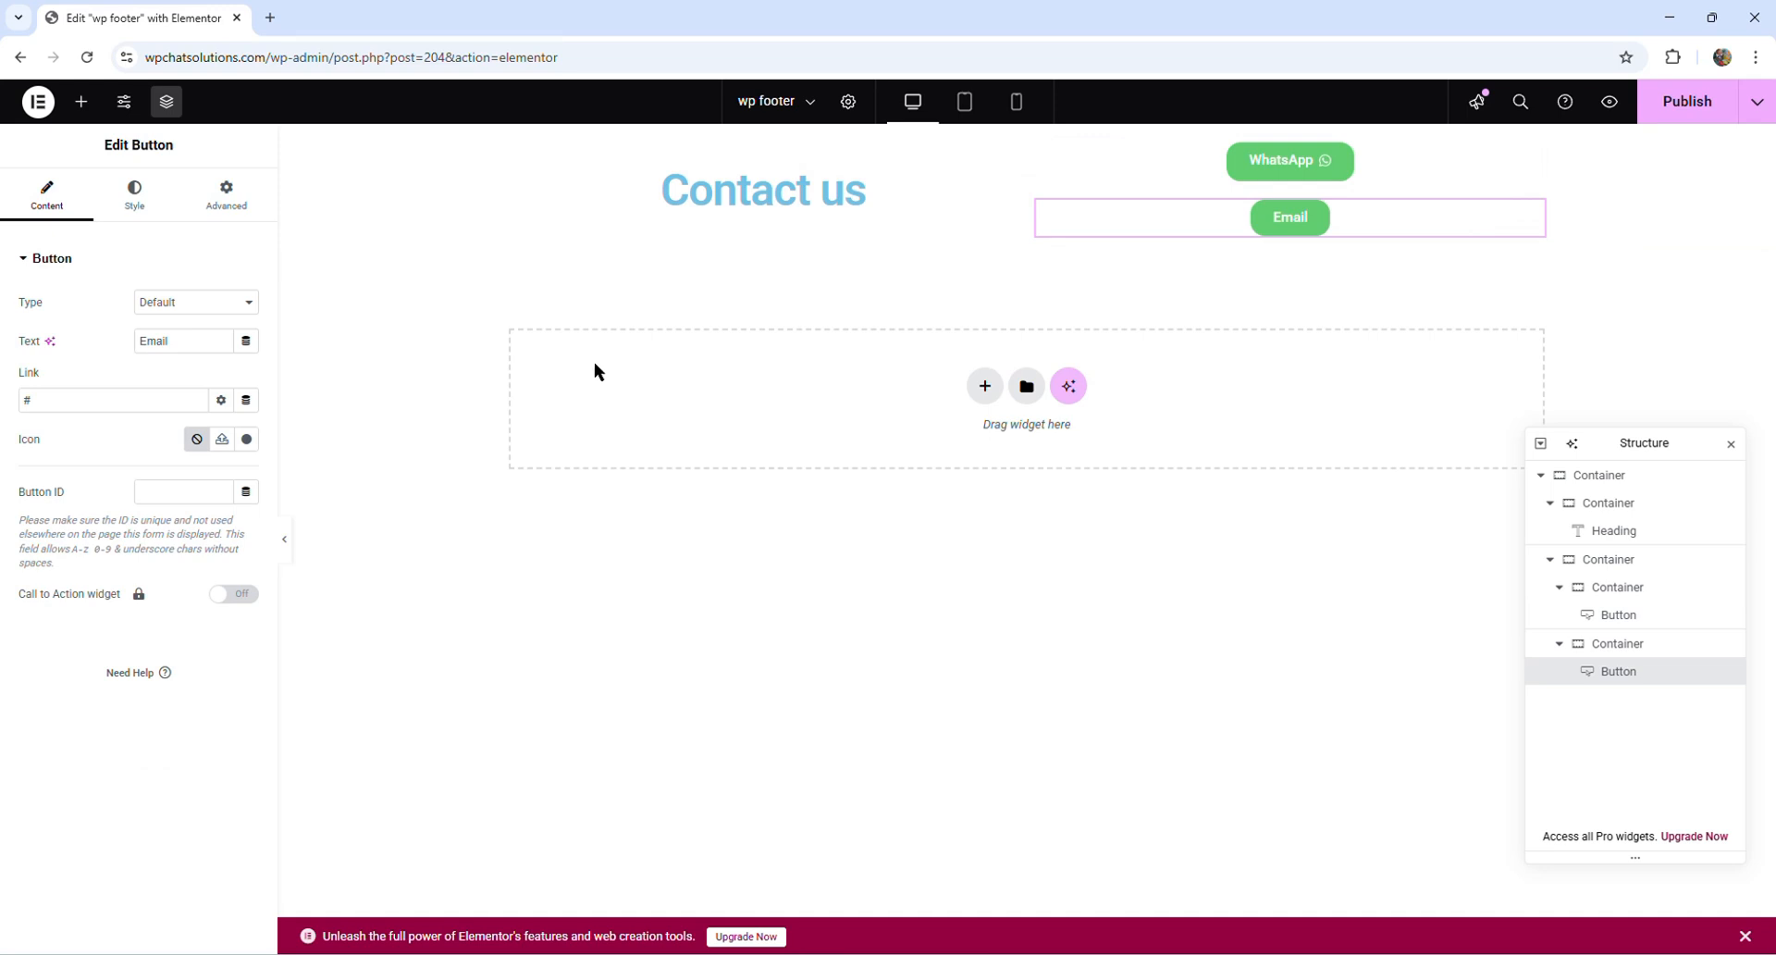
{"action": "left_click", "coordinate": [248, 441]}
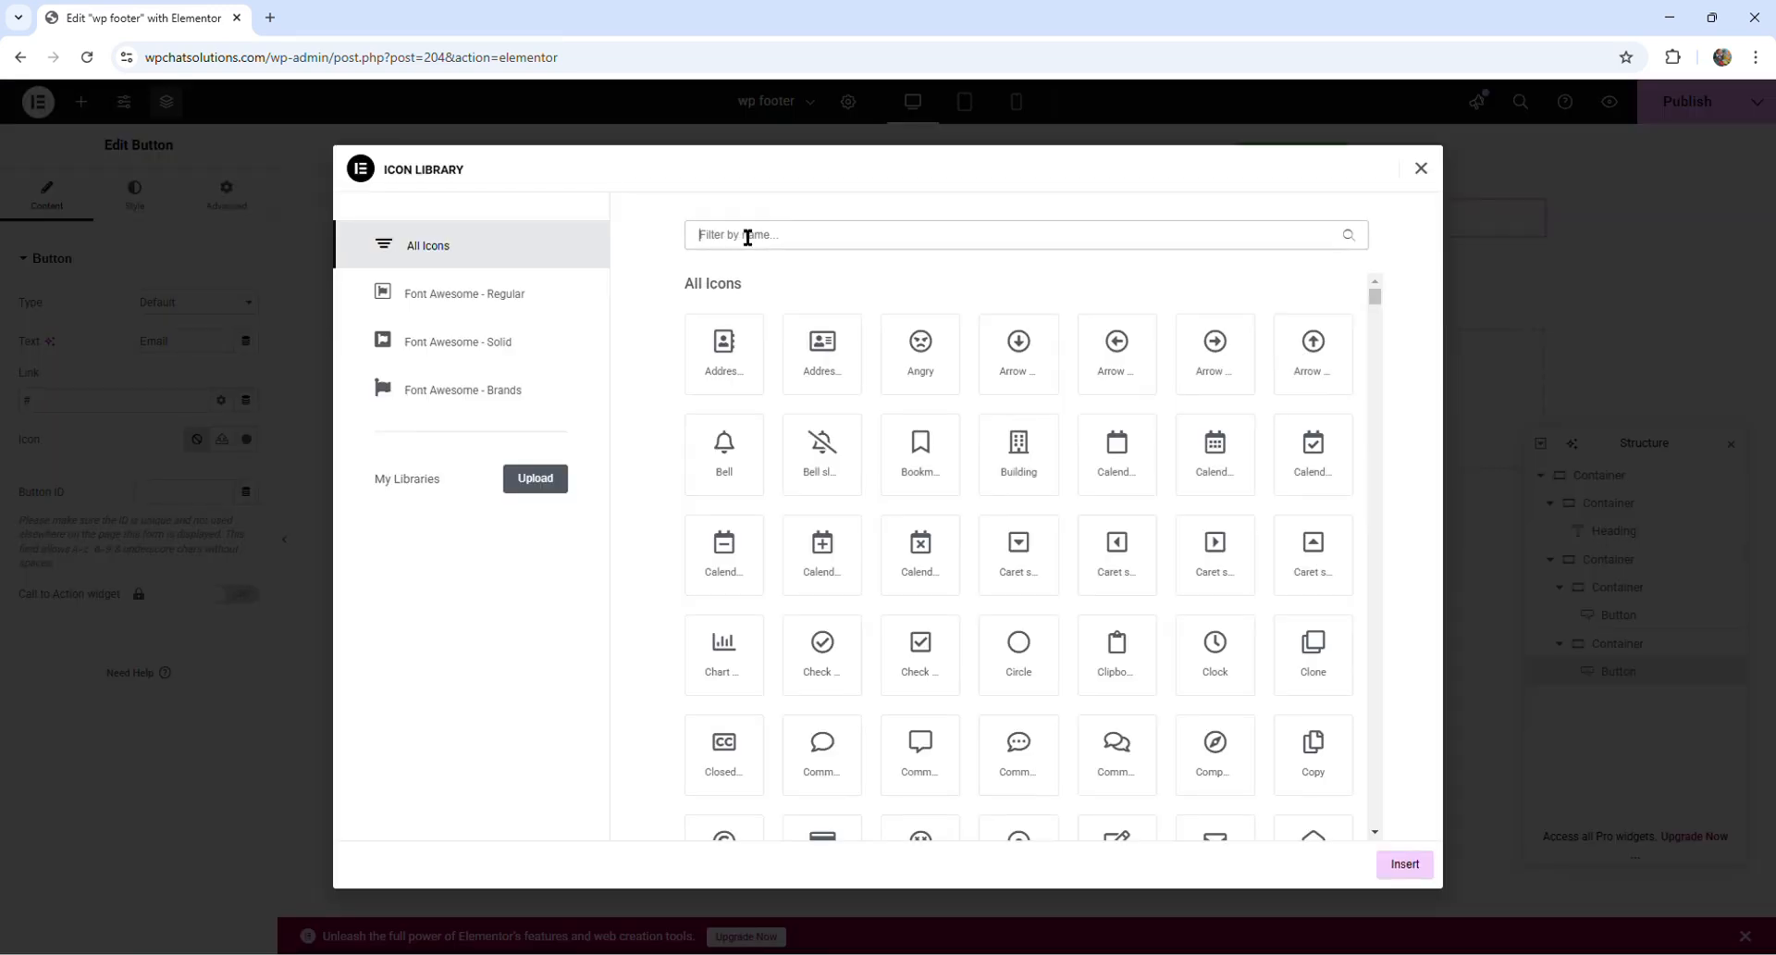
{"action": "type", "text": "text"}
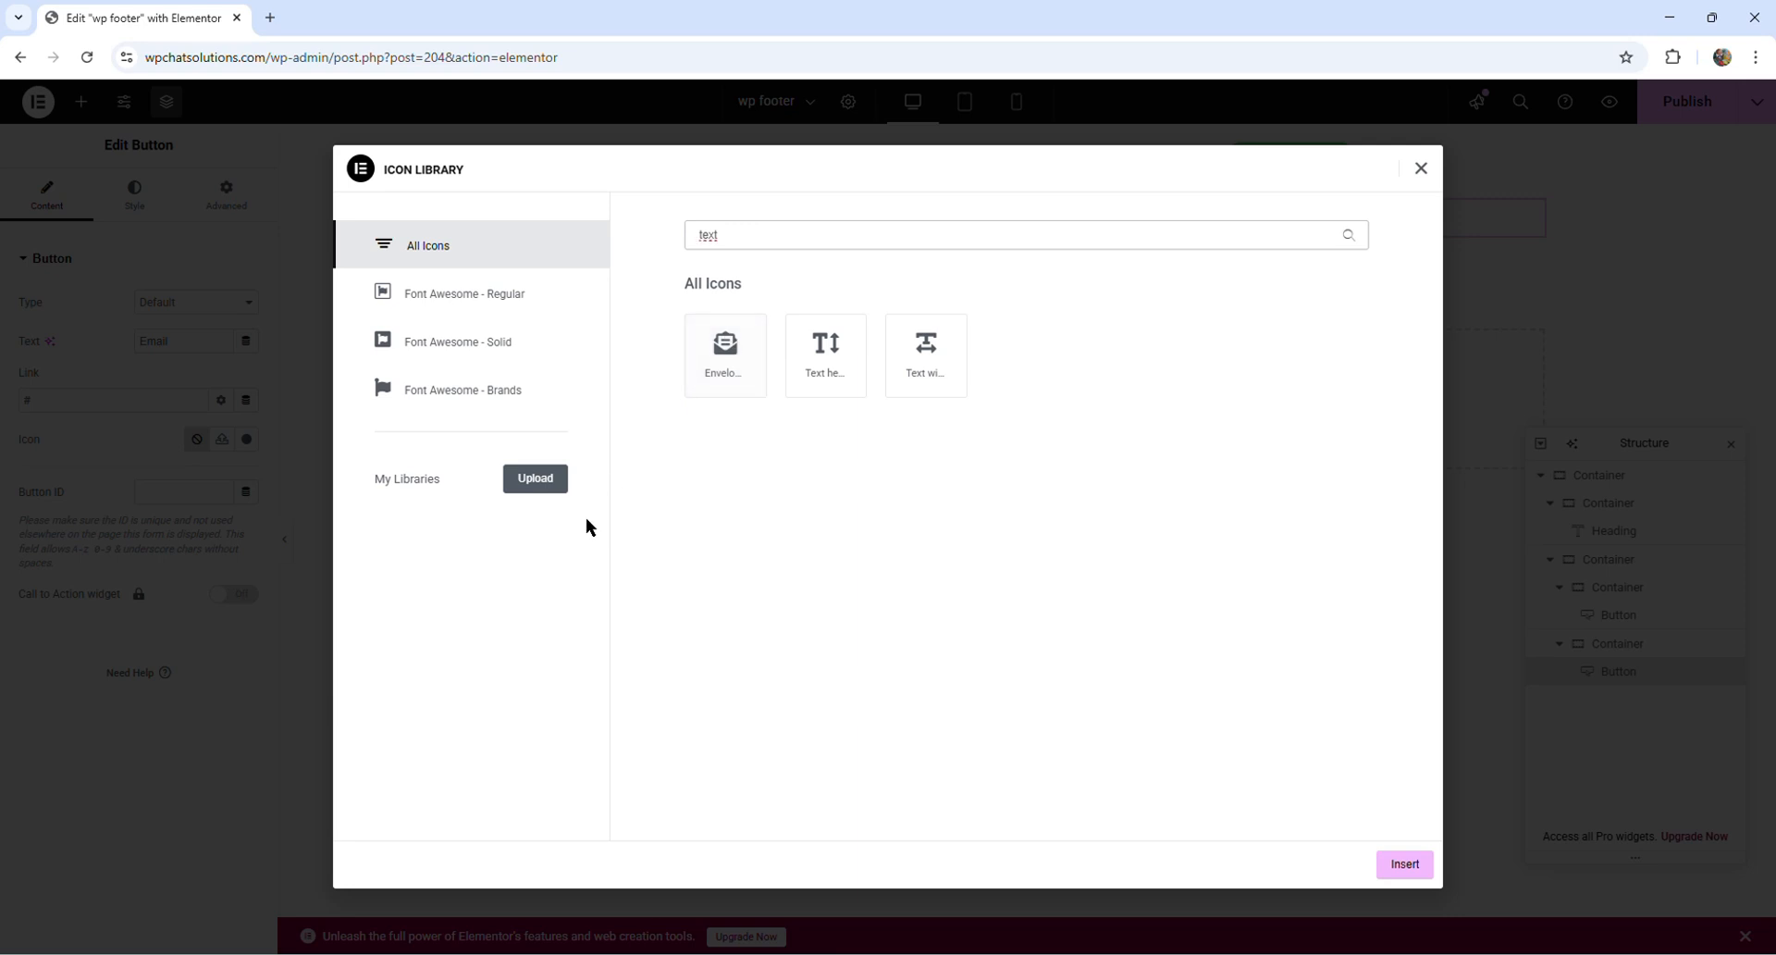
{"action": "left_click", "coordinate": [740, 370]}
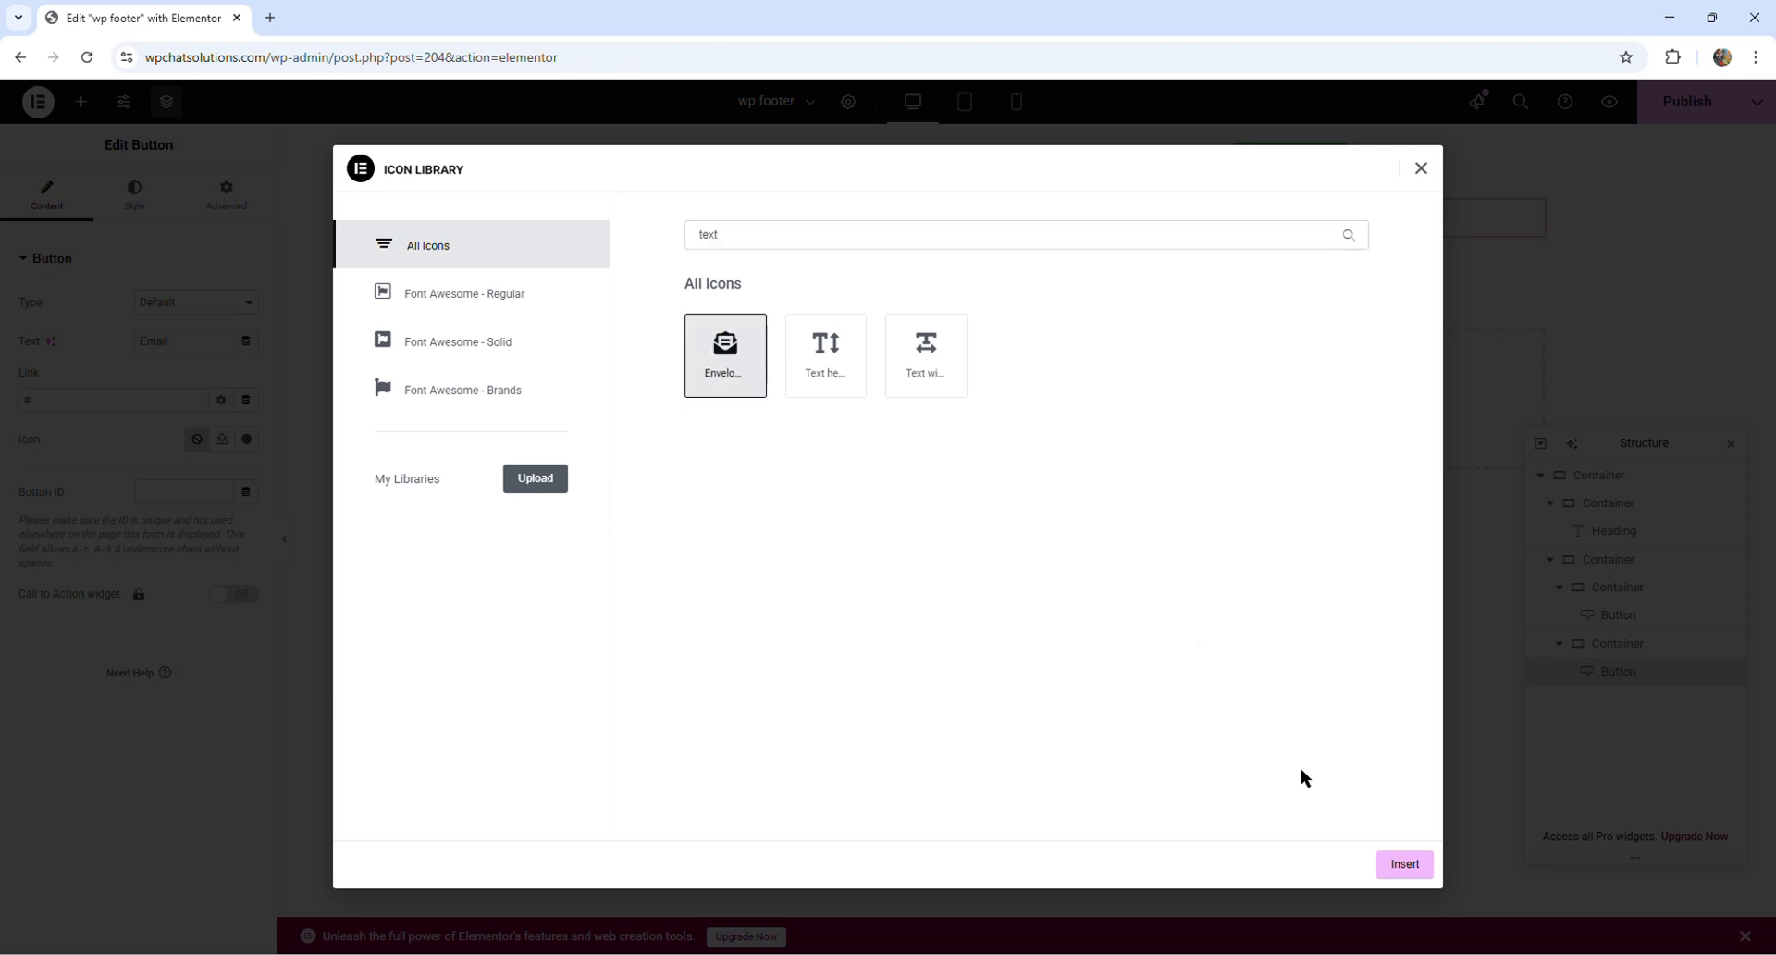
{"action": "left_click", "coordinate": [1404, 864]}
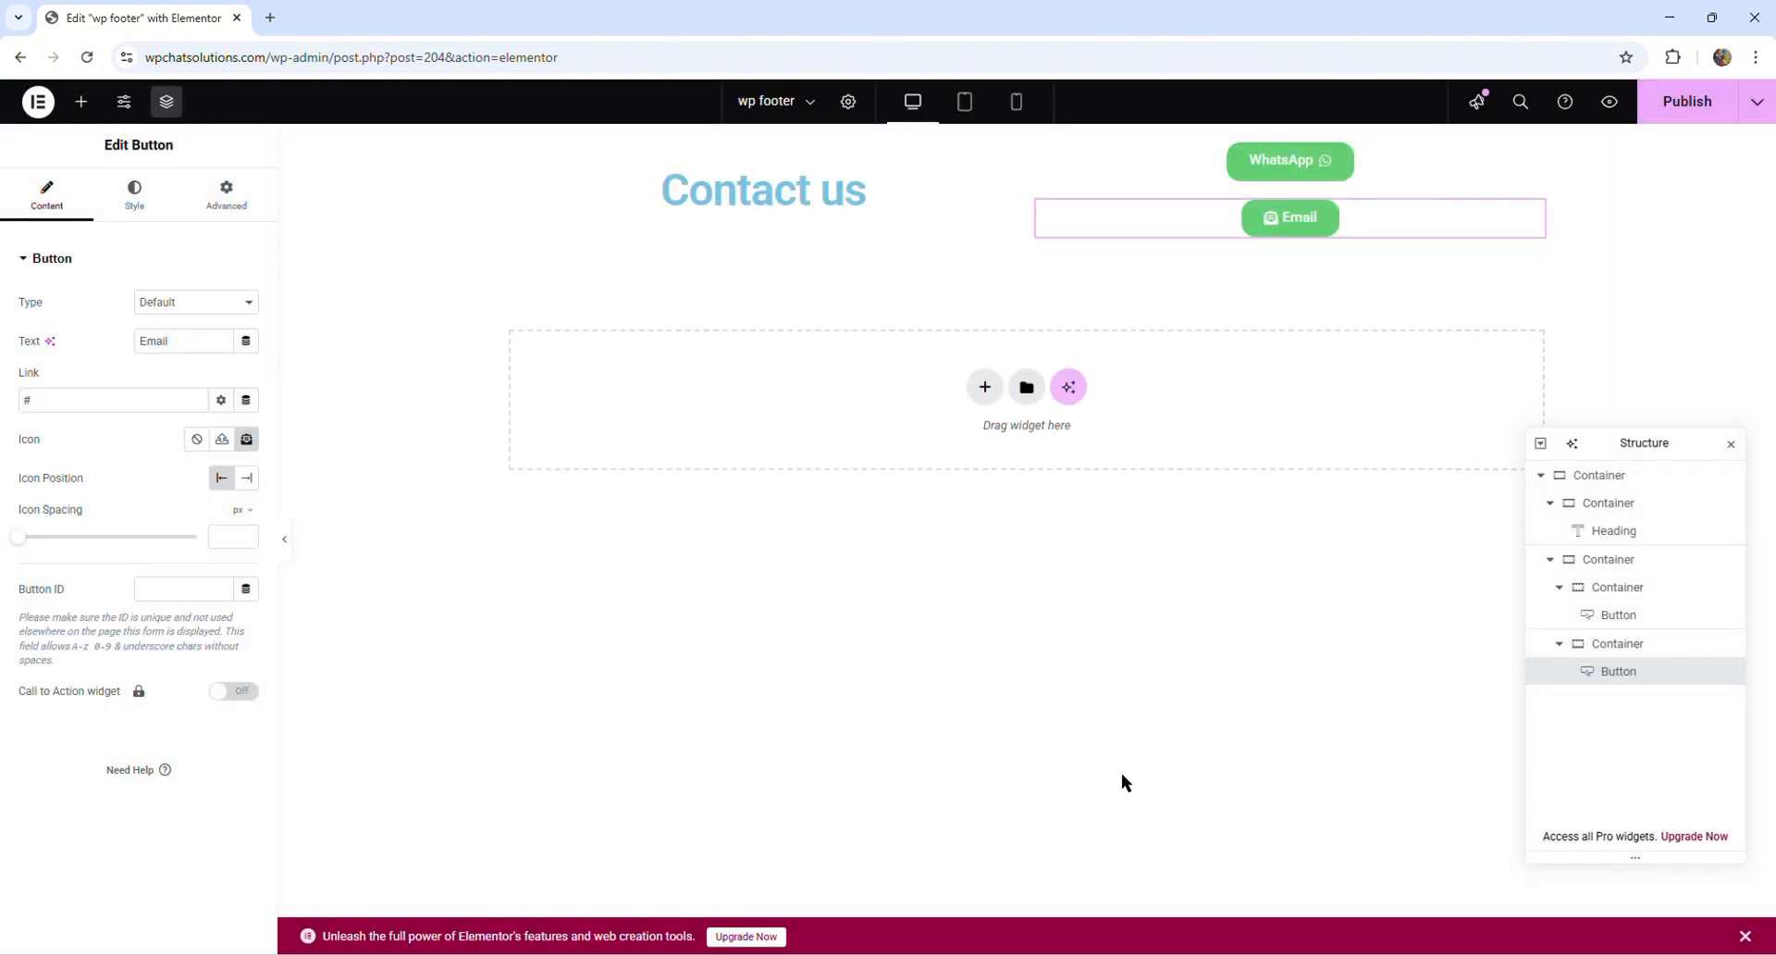
{"action": "left_click", "coordinate": [247, 479]}
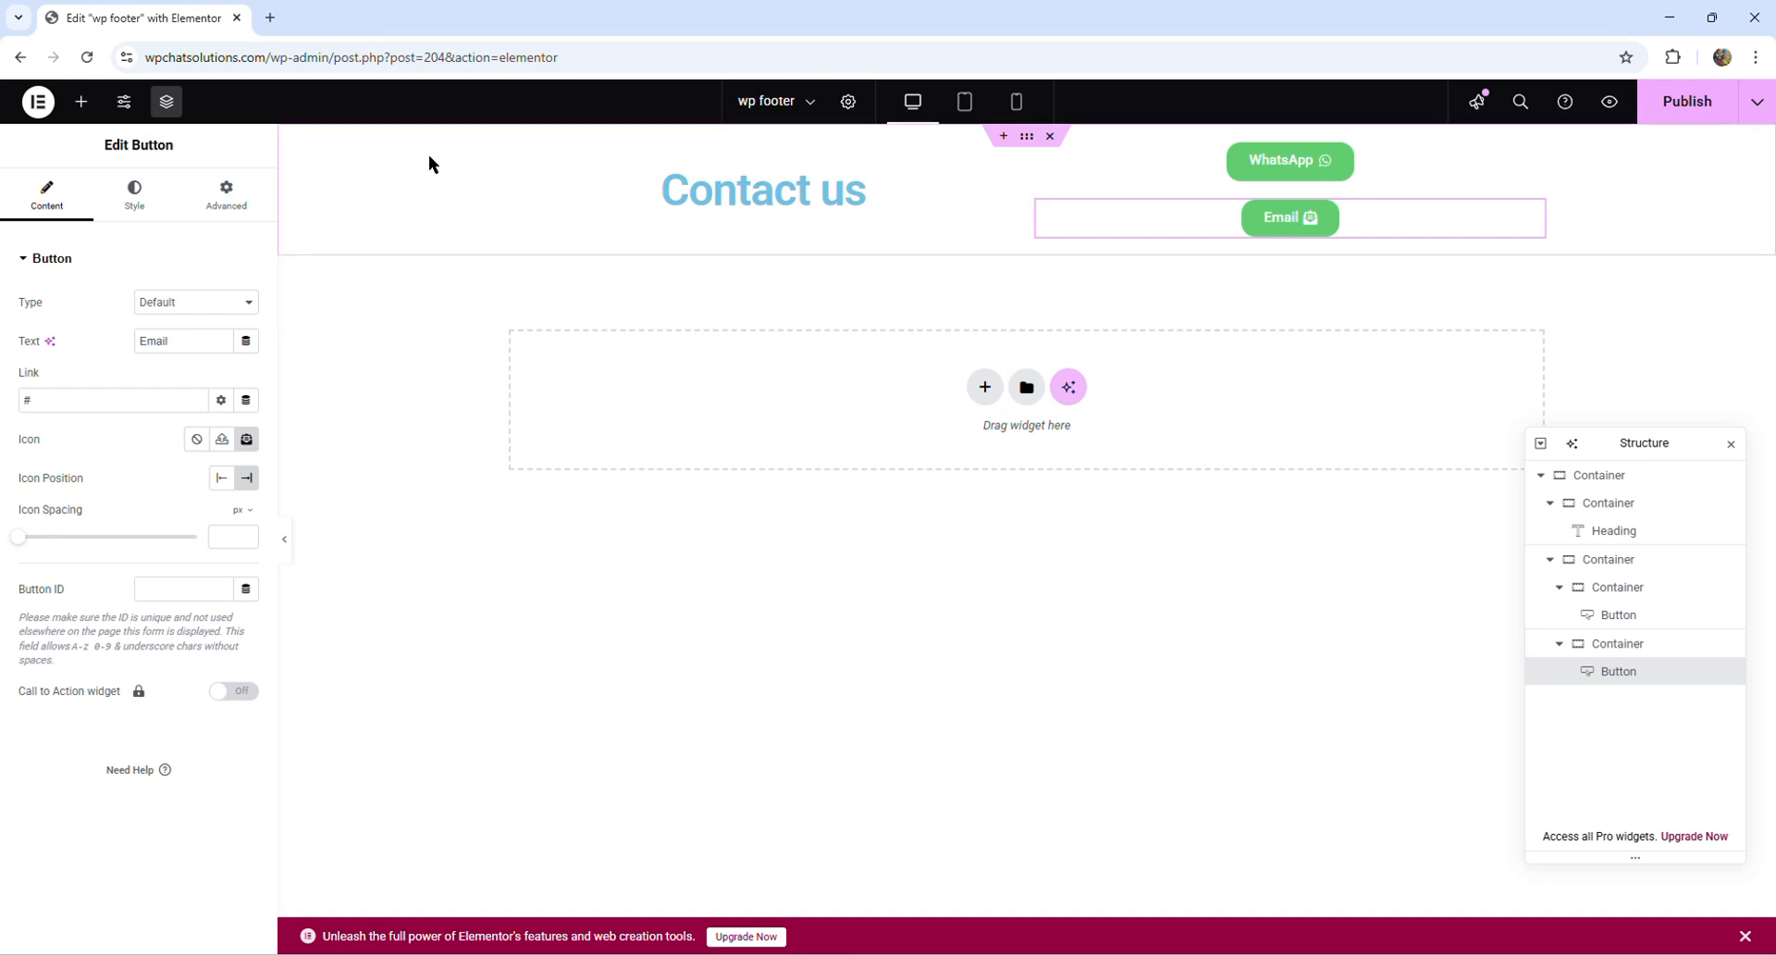
- Give the outermost footer container a classic background with the near-black color #020000
{"action": "left_click", "coordinate": [1027, 148]}
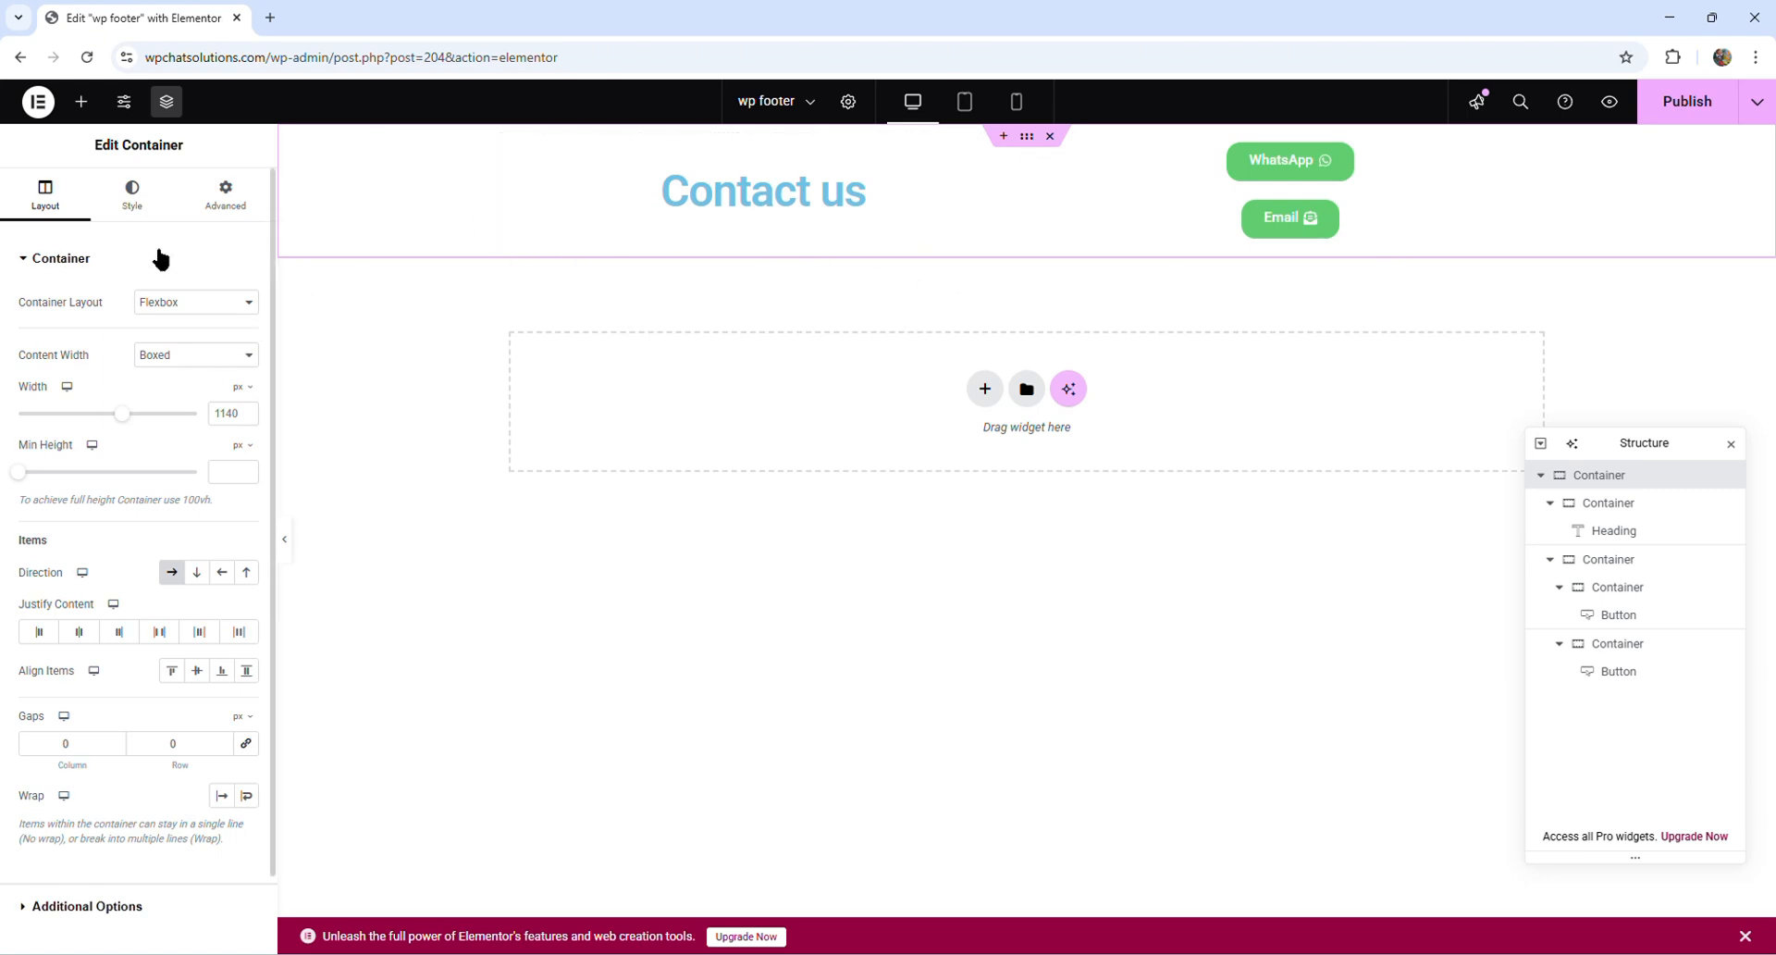
{"action": "left_click", "coordinate": [137, 195]}
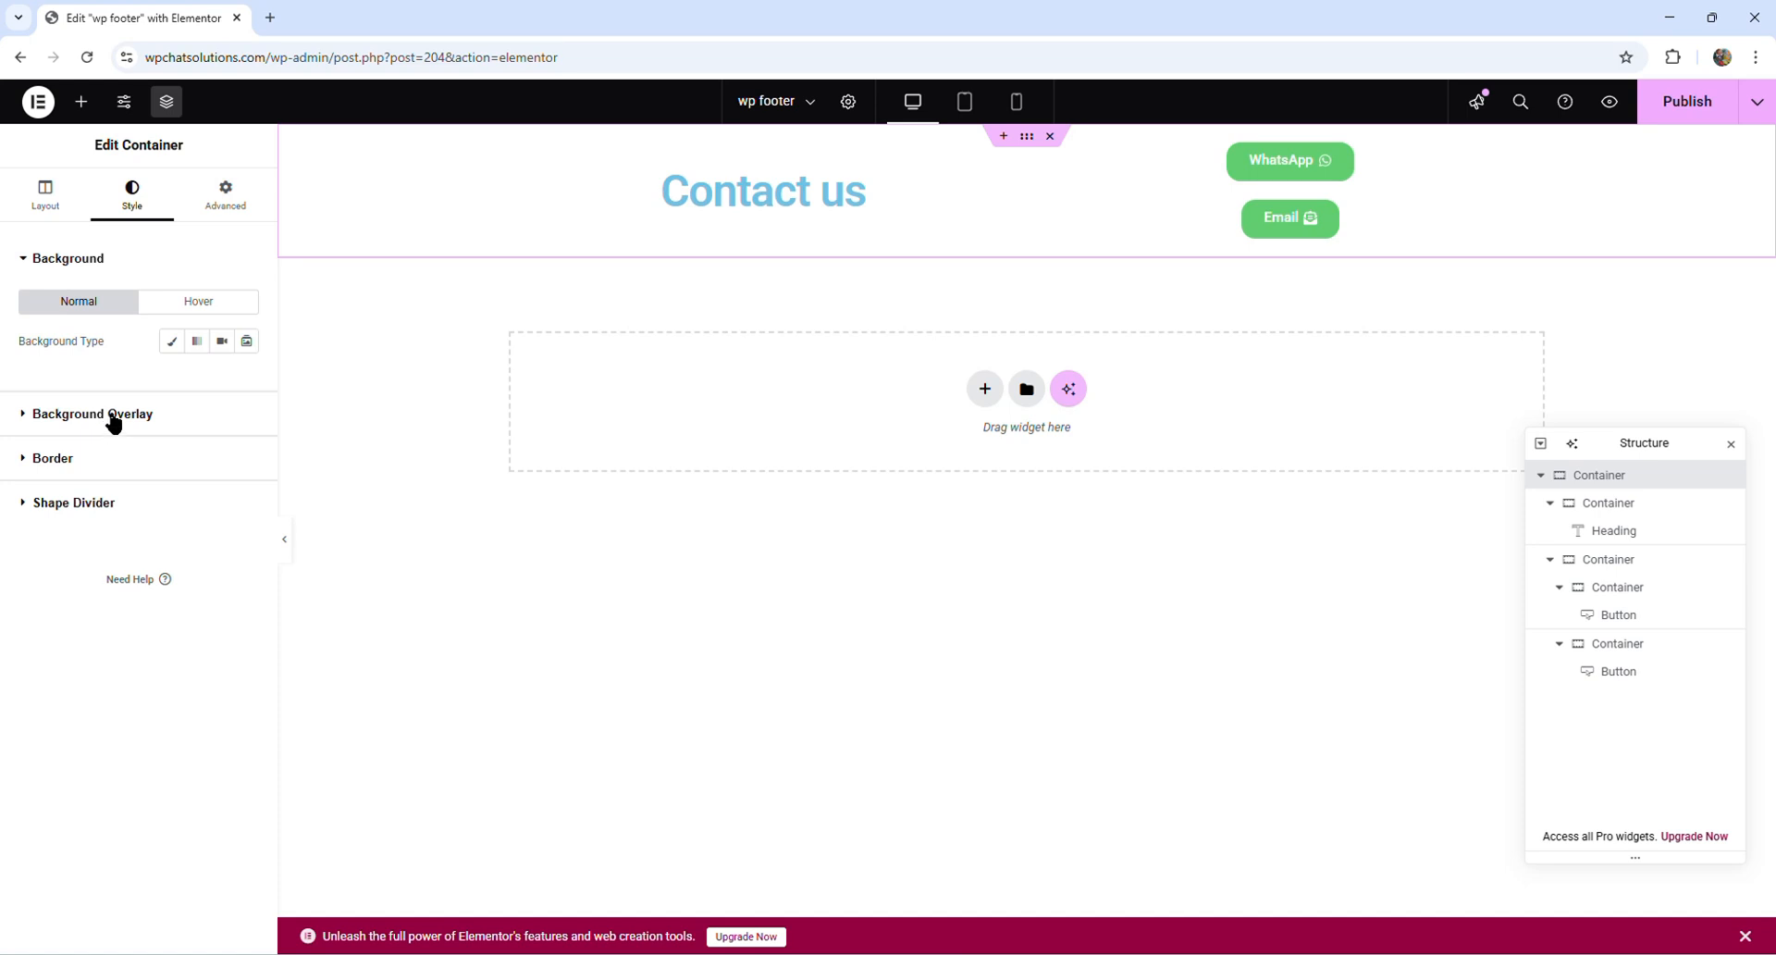
{"action": "left_click", "coordinate": [171, 341]}
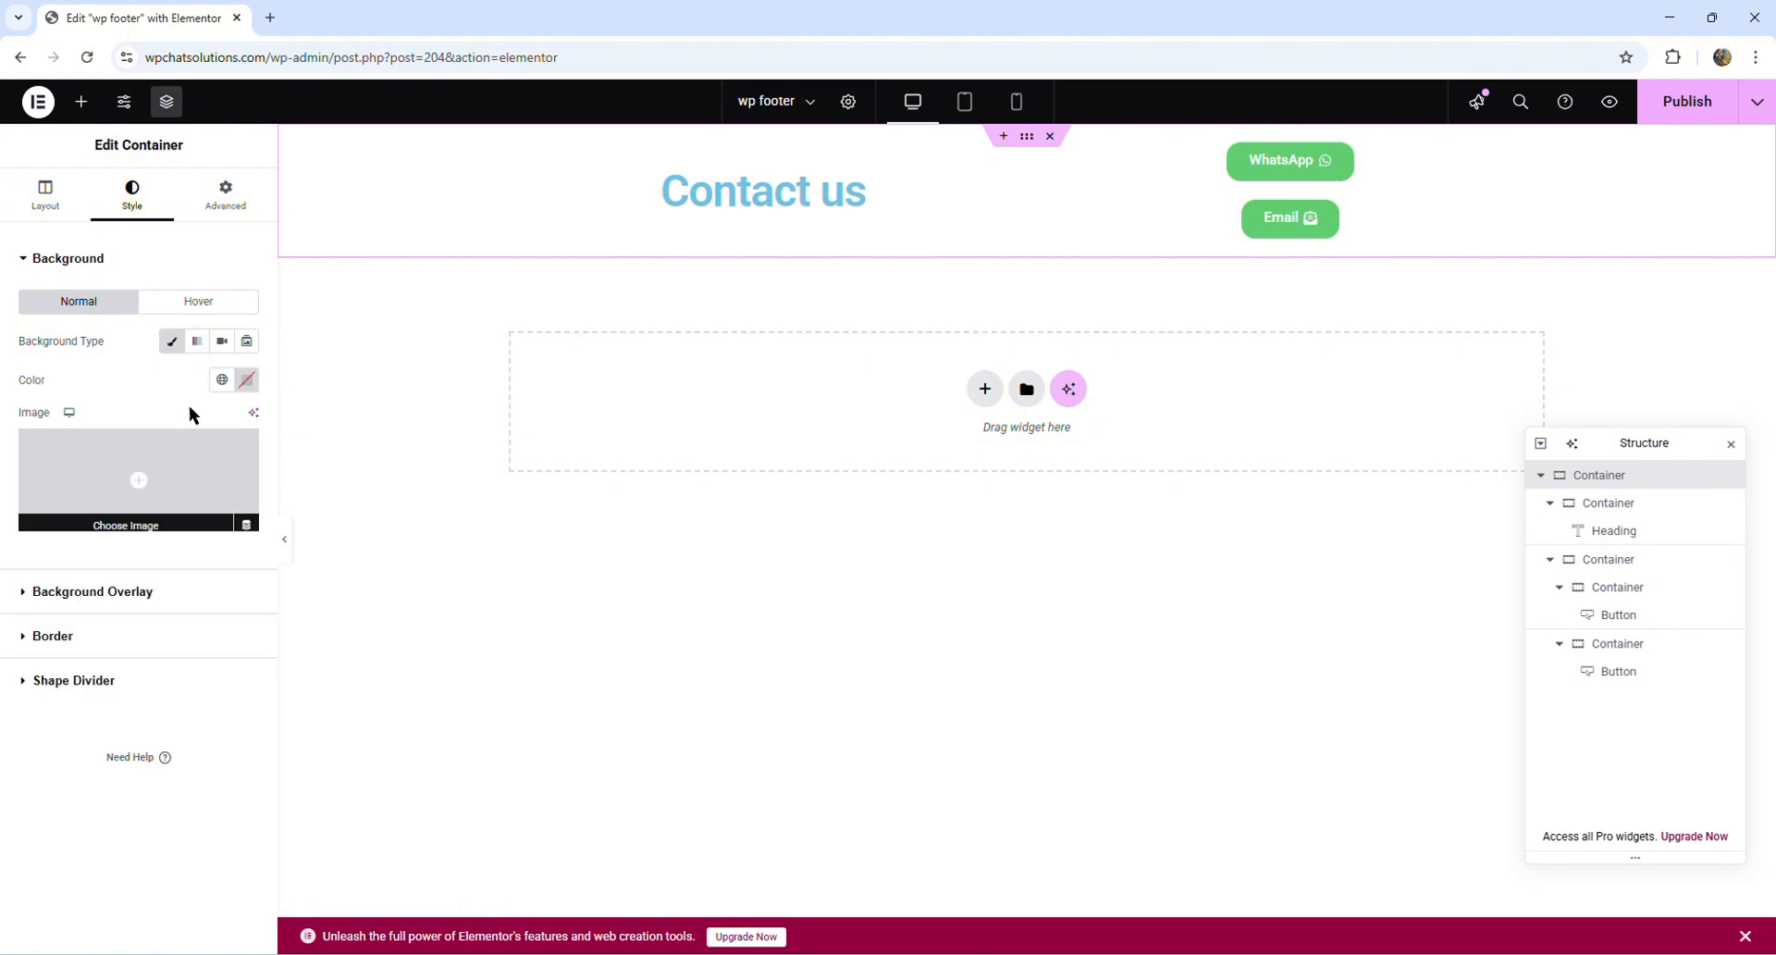
{"action": "left_click", "coordinate": [222, 380]}
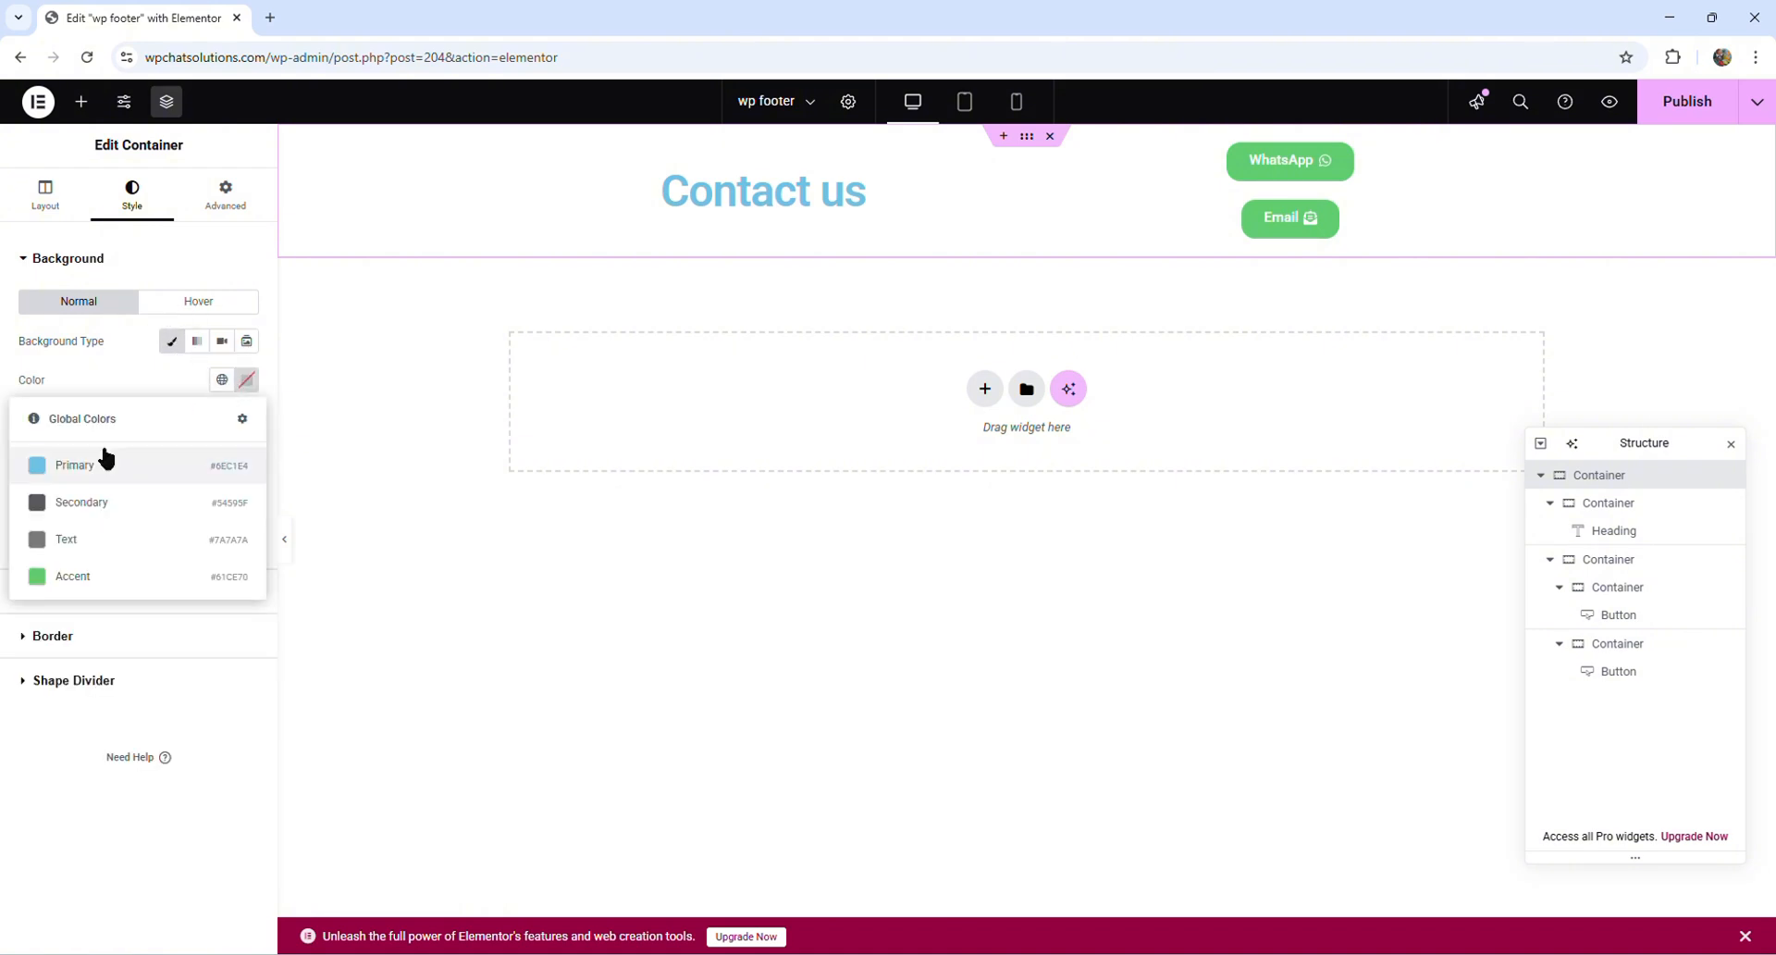
{"action": "left_click", "coordinate": [246, 380]}
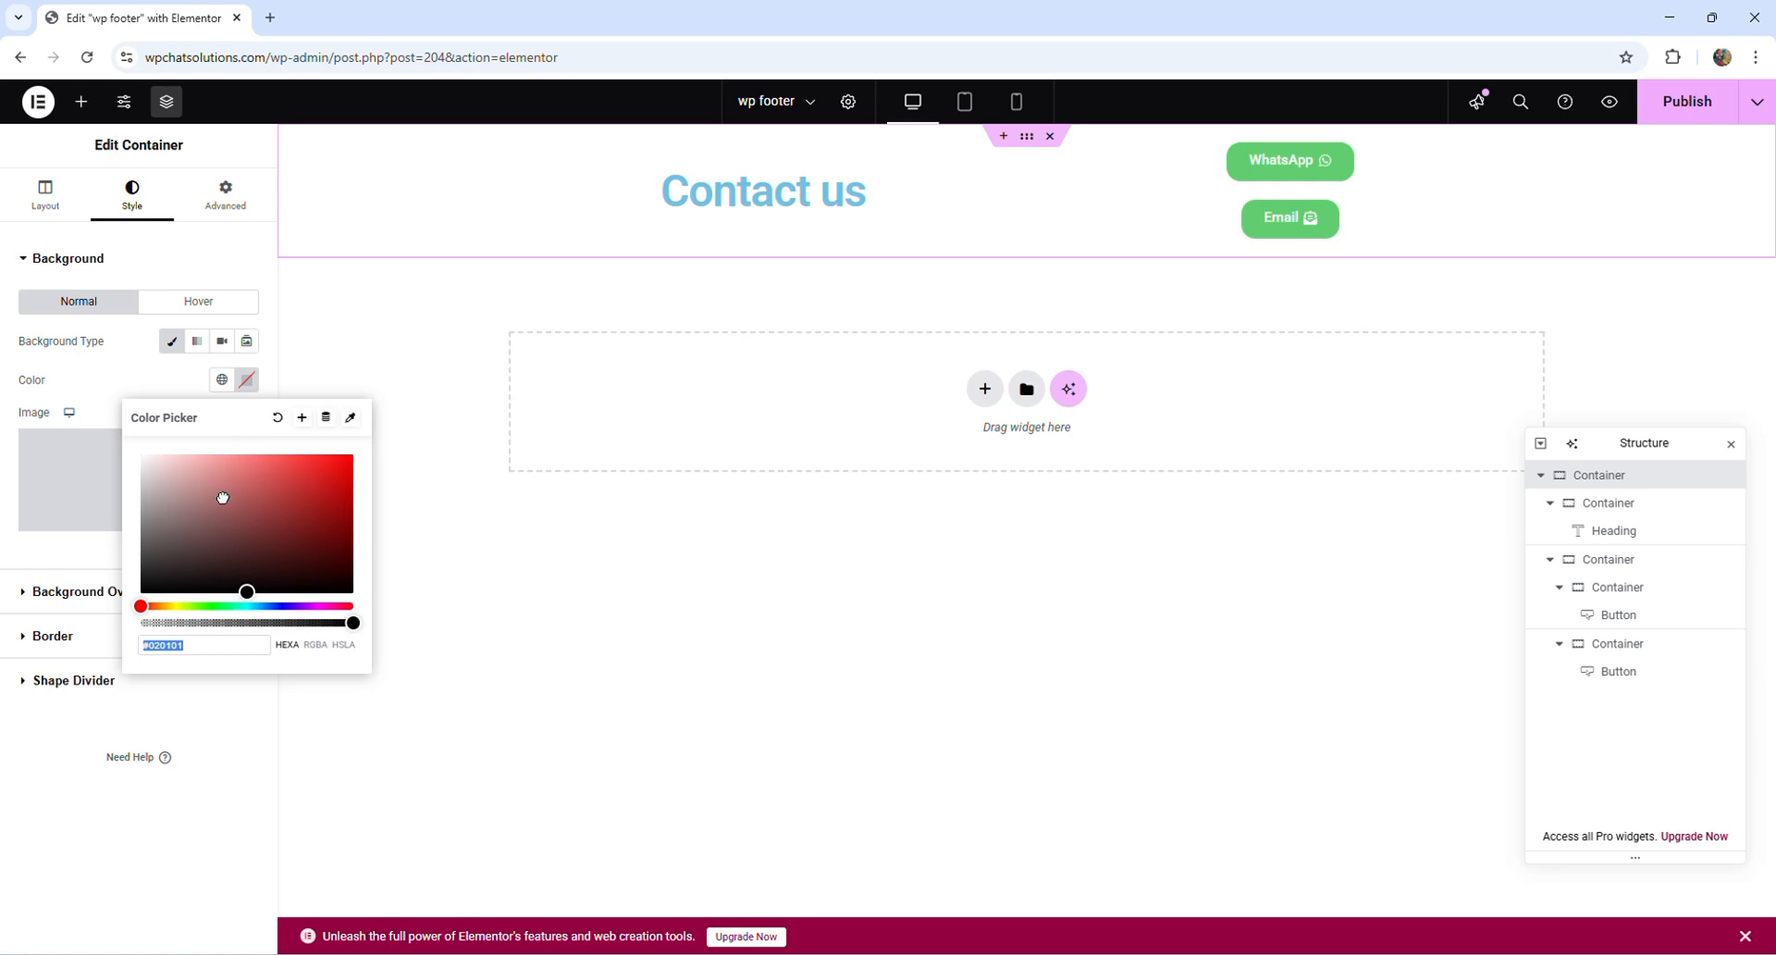
{"action": "left_click_drag", "start_coordinate": [223, 498], "coordinate": [348, 592]}
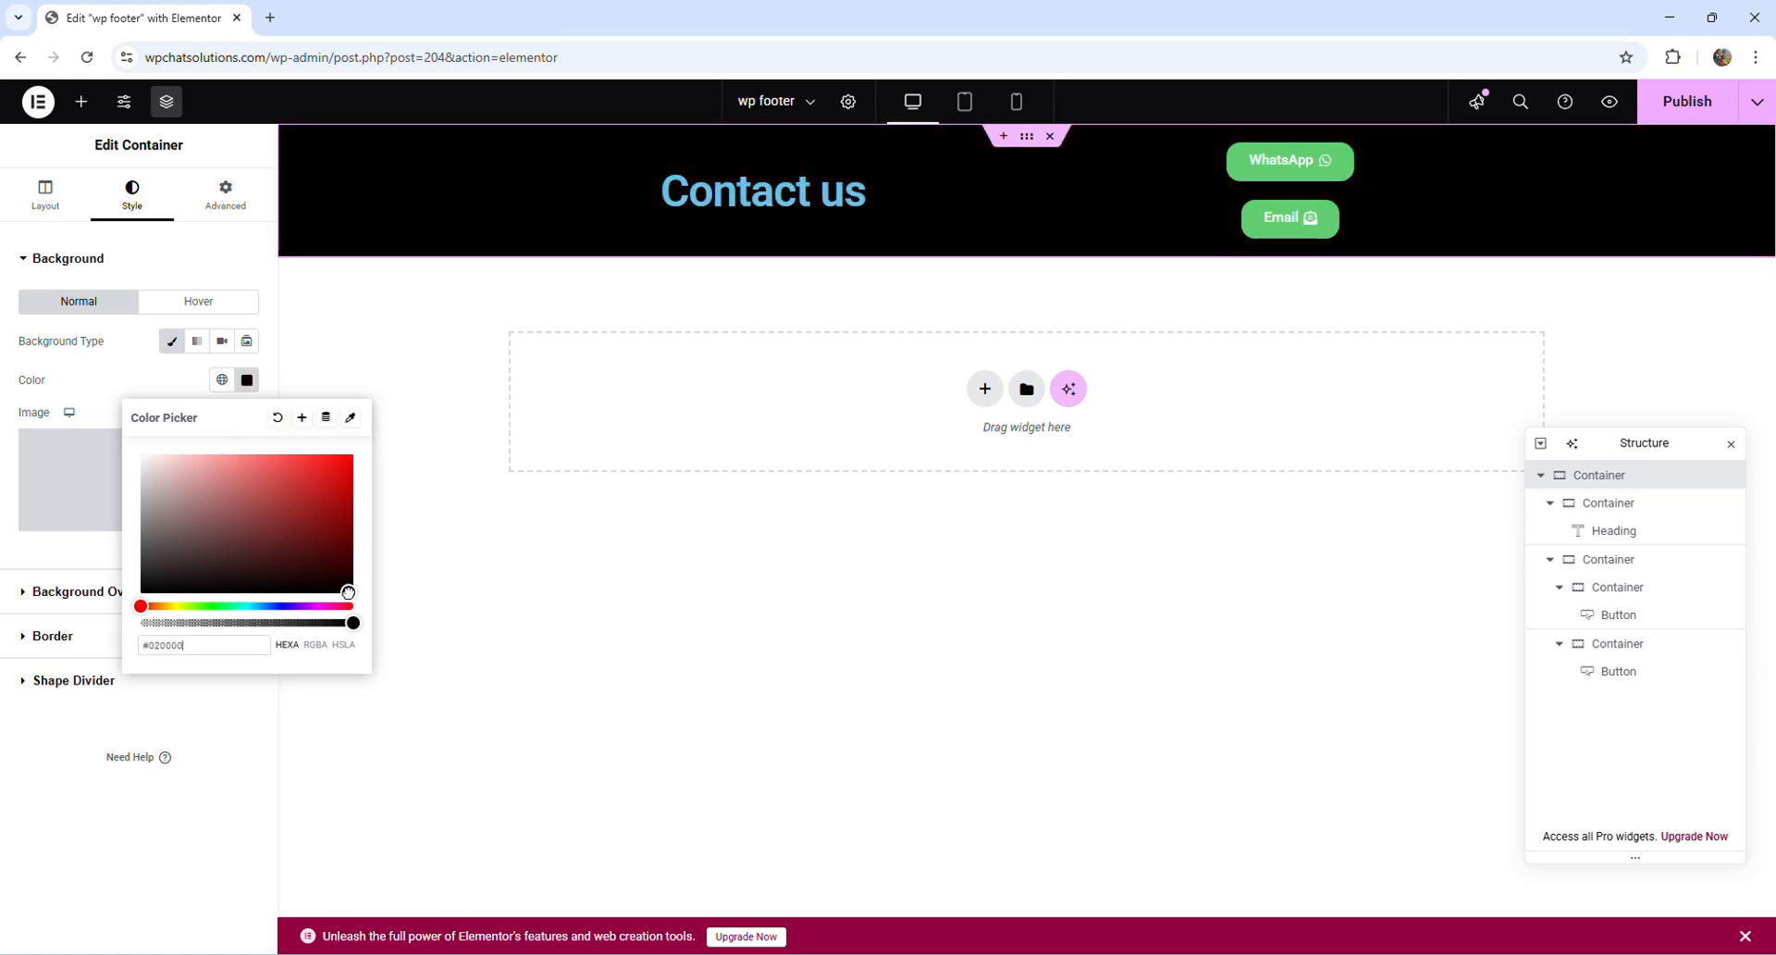
- Set the text color of the "Contact us" heading to white, #FFFFFF
{"action": "left_click", "coordinate": [1010, 192]}
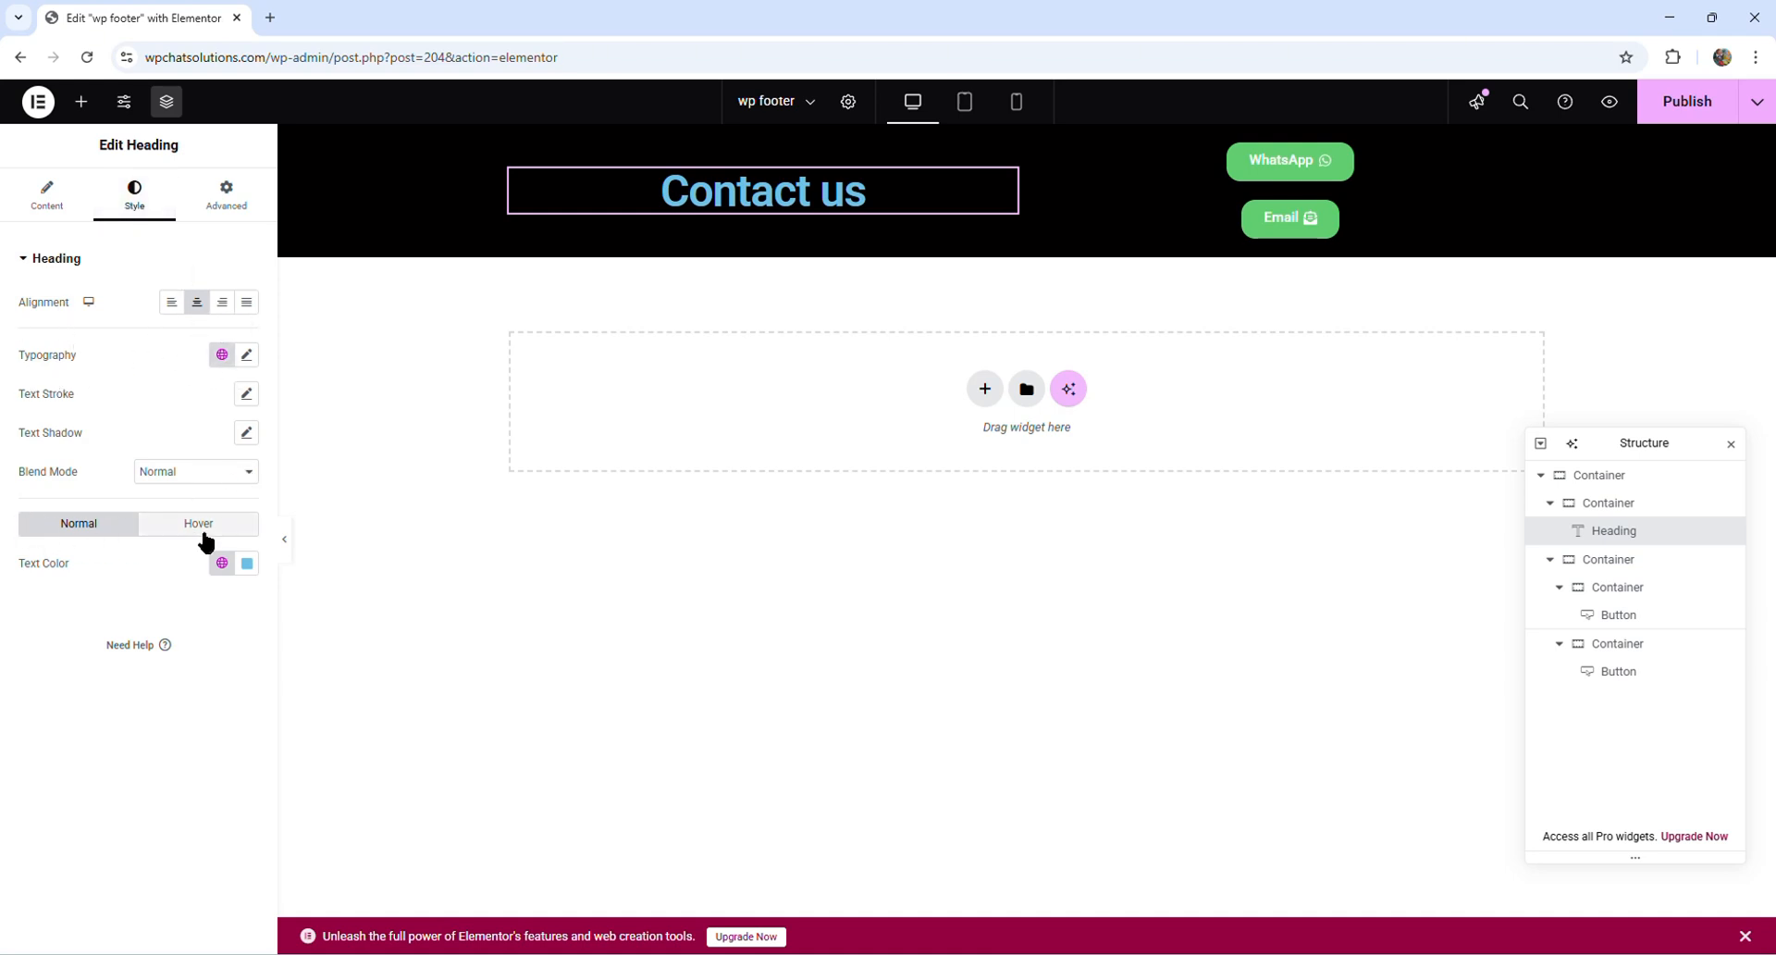
{"action": "left_click", "coordinate": [244, 563]}
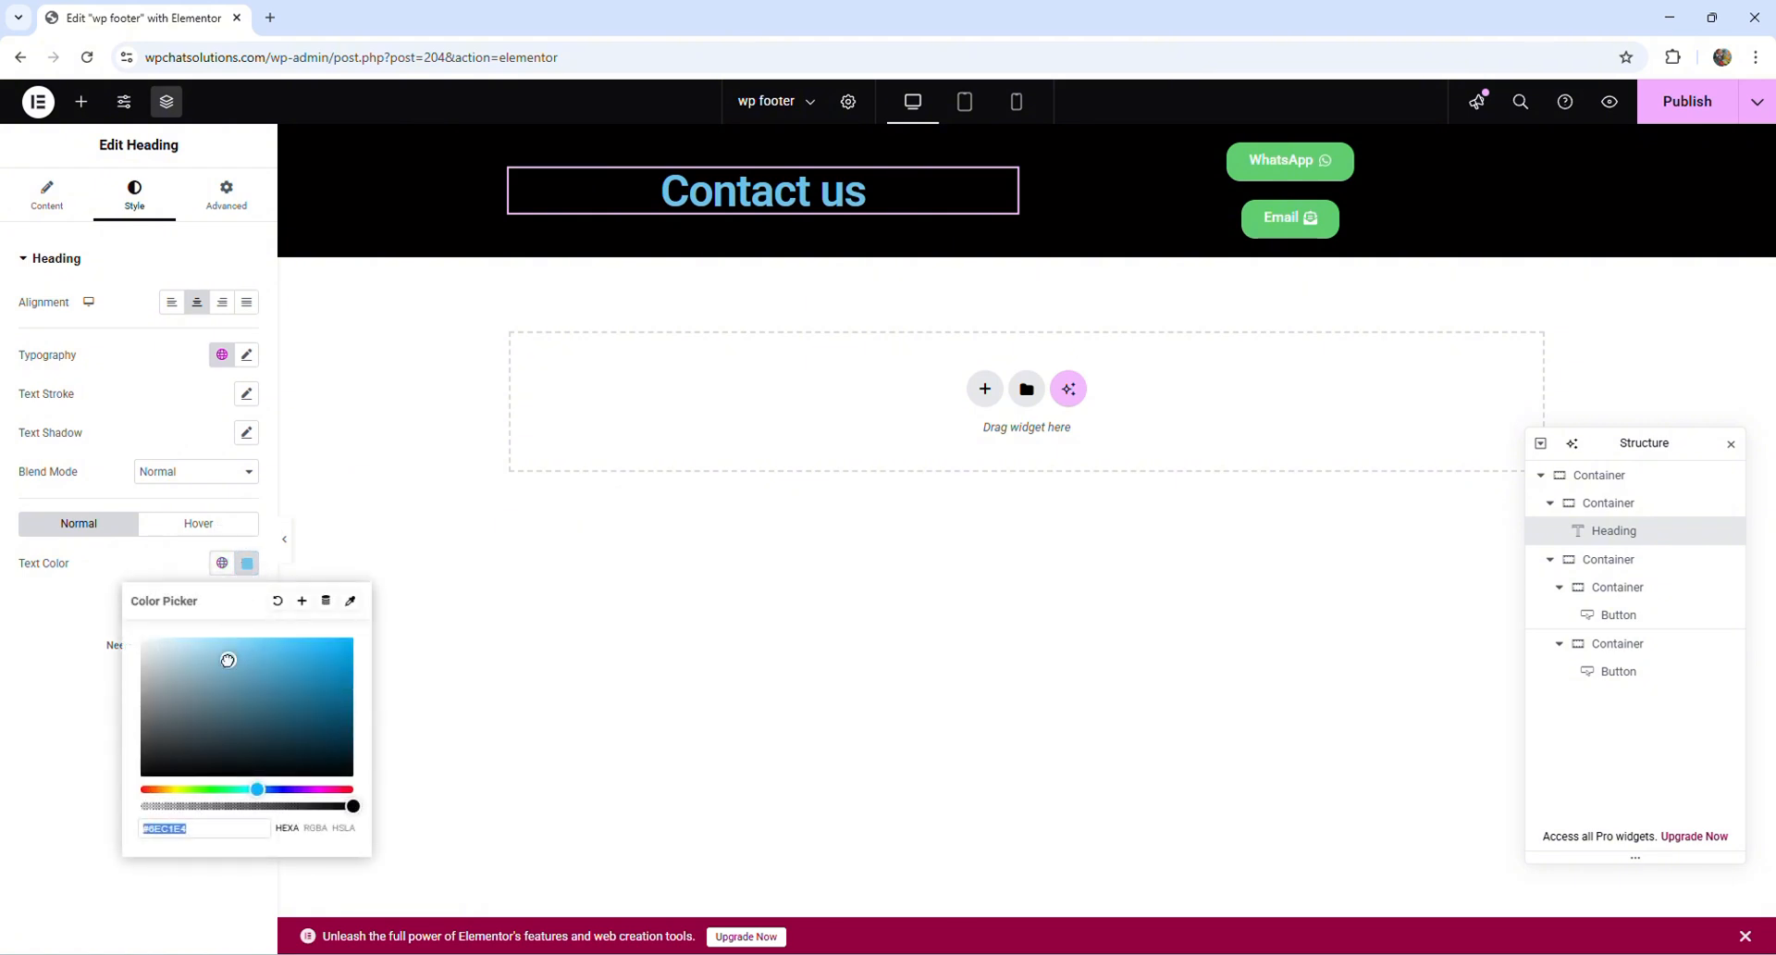
{"action": "type", "text": "#FFFFFF"}
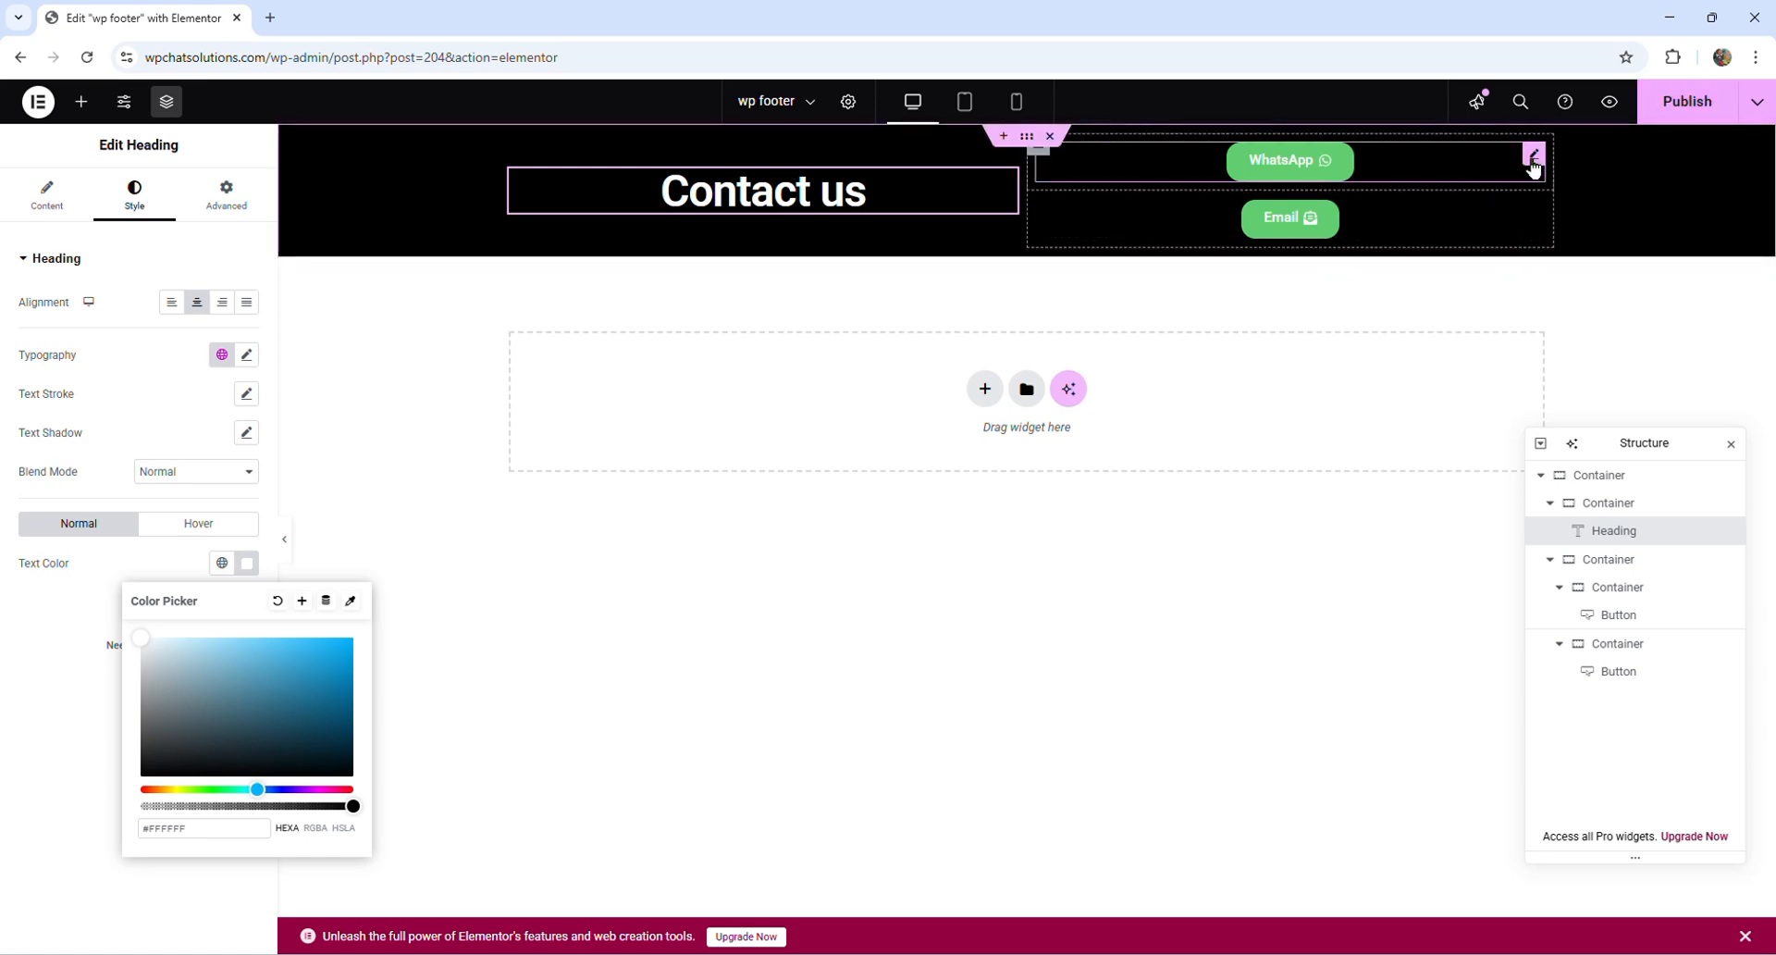
- Switch to Word and complete the wa.me link template with the phone number and the message "Hey please help me"
{"action": "left_click", "coordinate": [1533, 159]}
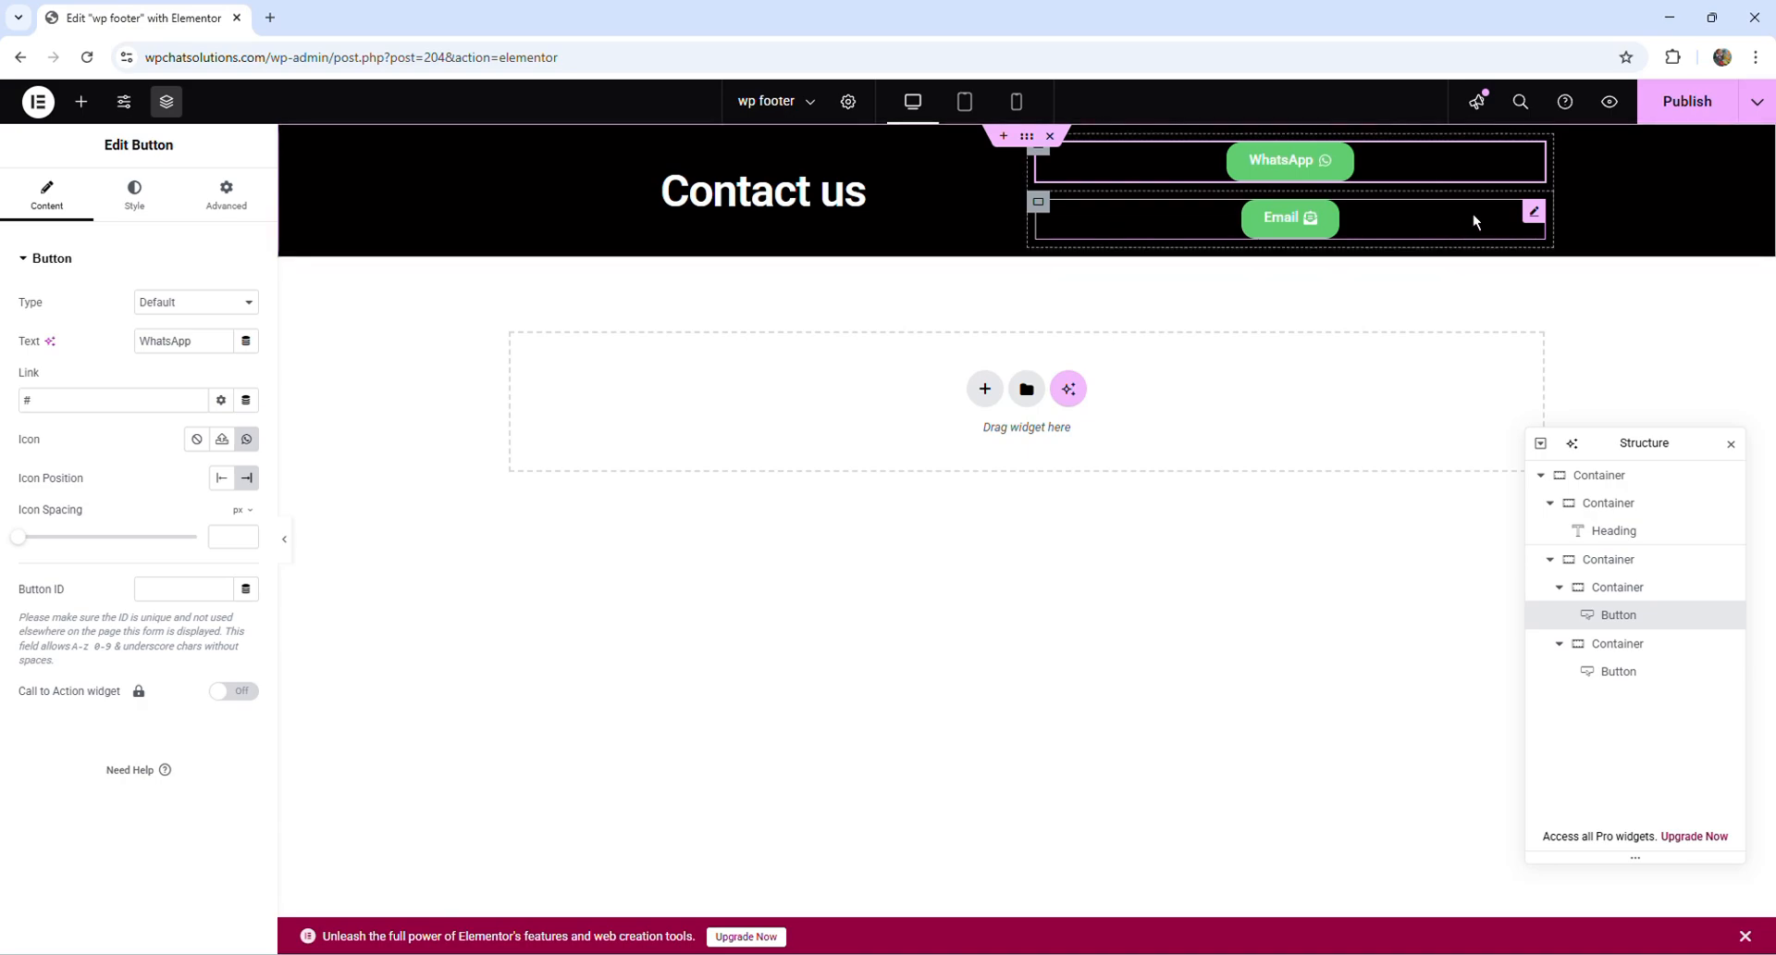
{"action": "left_click", "coordinate": [1473, 215]}
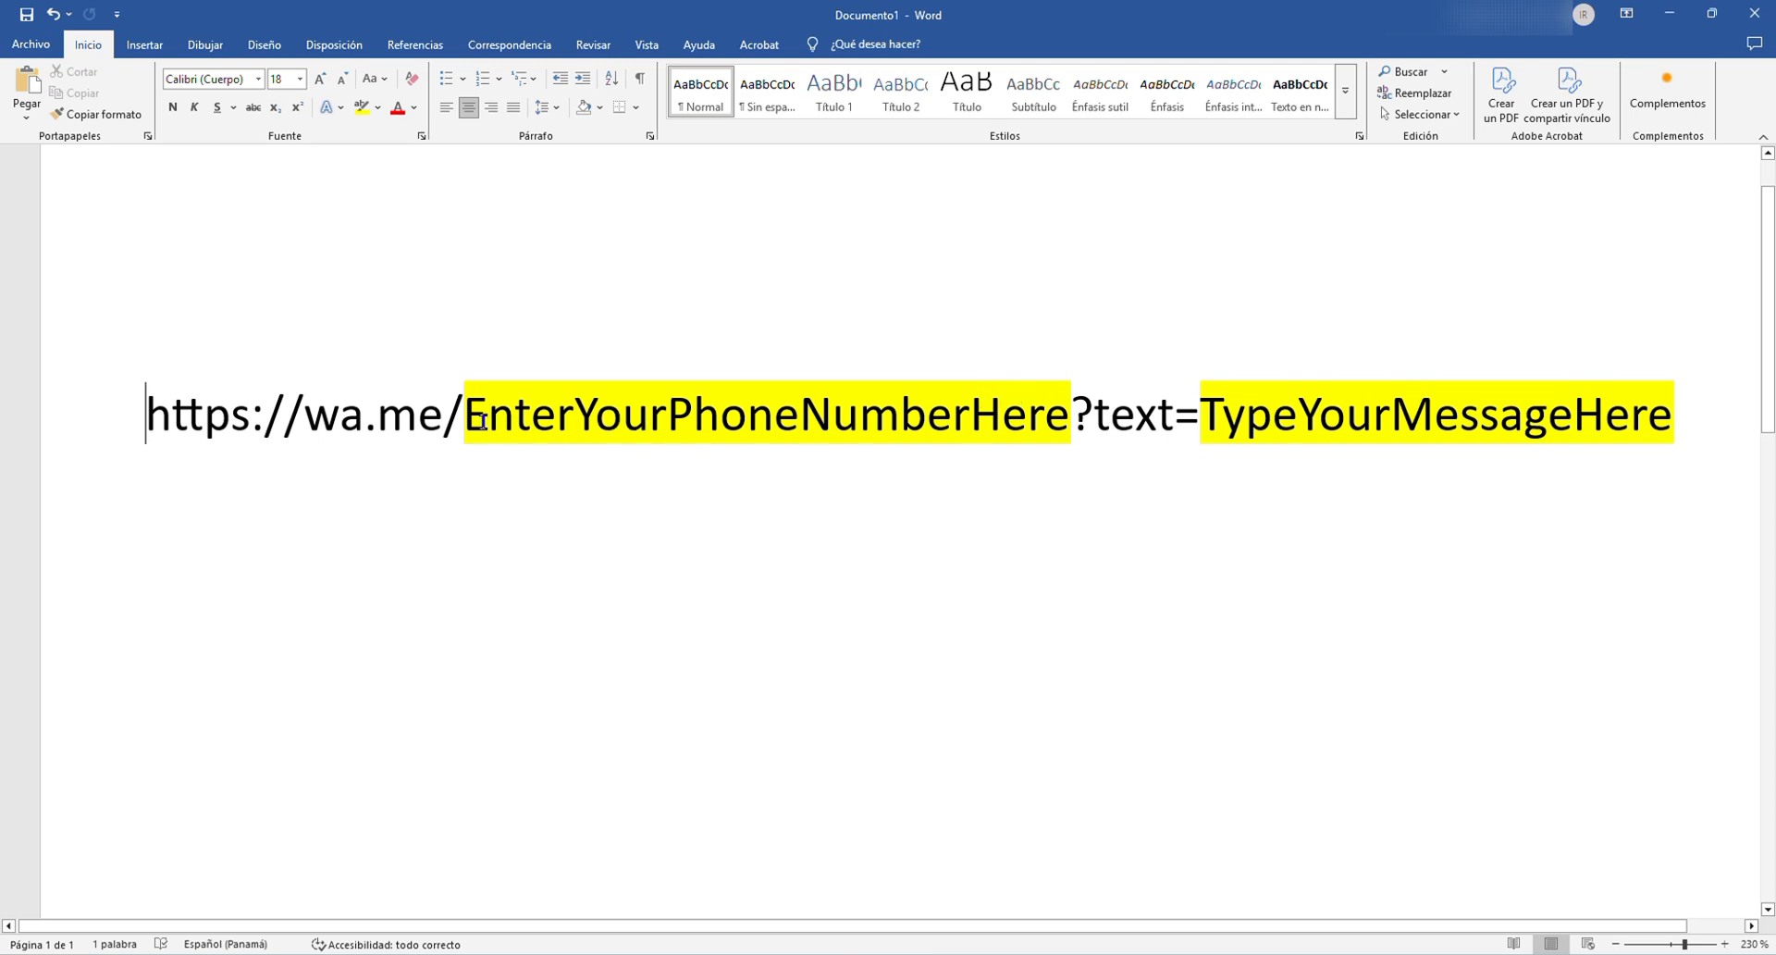
{"action": "left_click_drag", "start_coordinate": [469, 416], "coordinate": [1066, 399]}
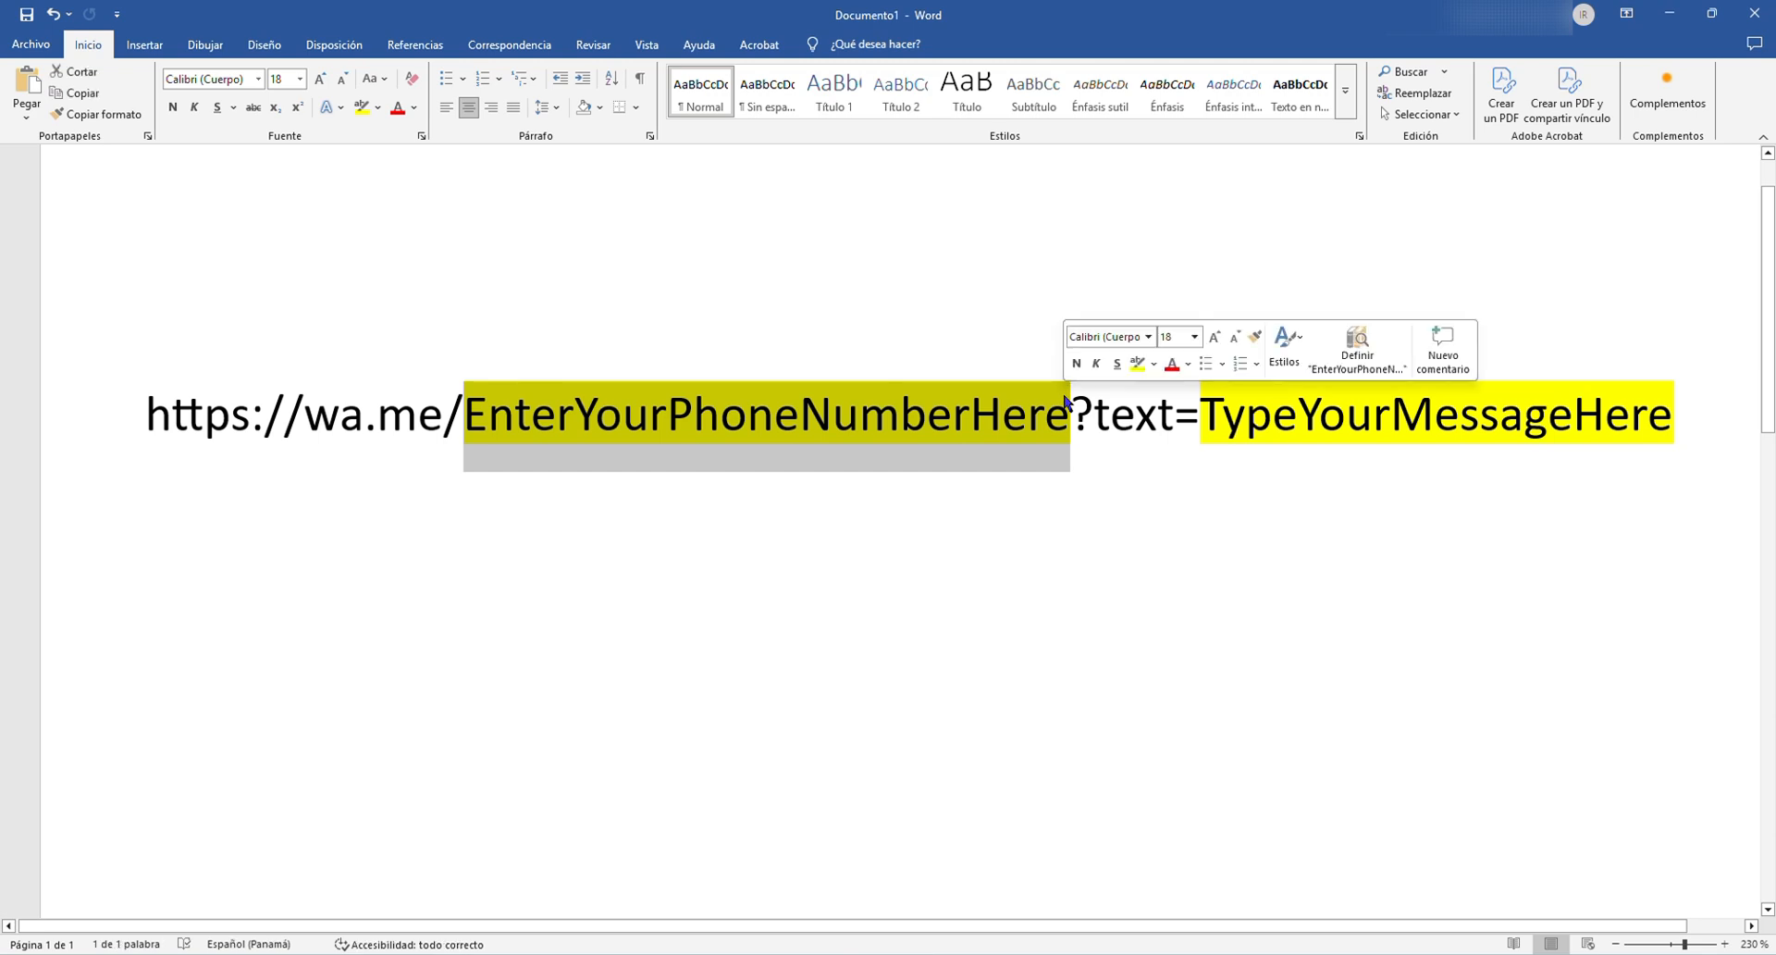
{"action": "type", "text": "+••••"}
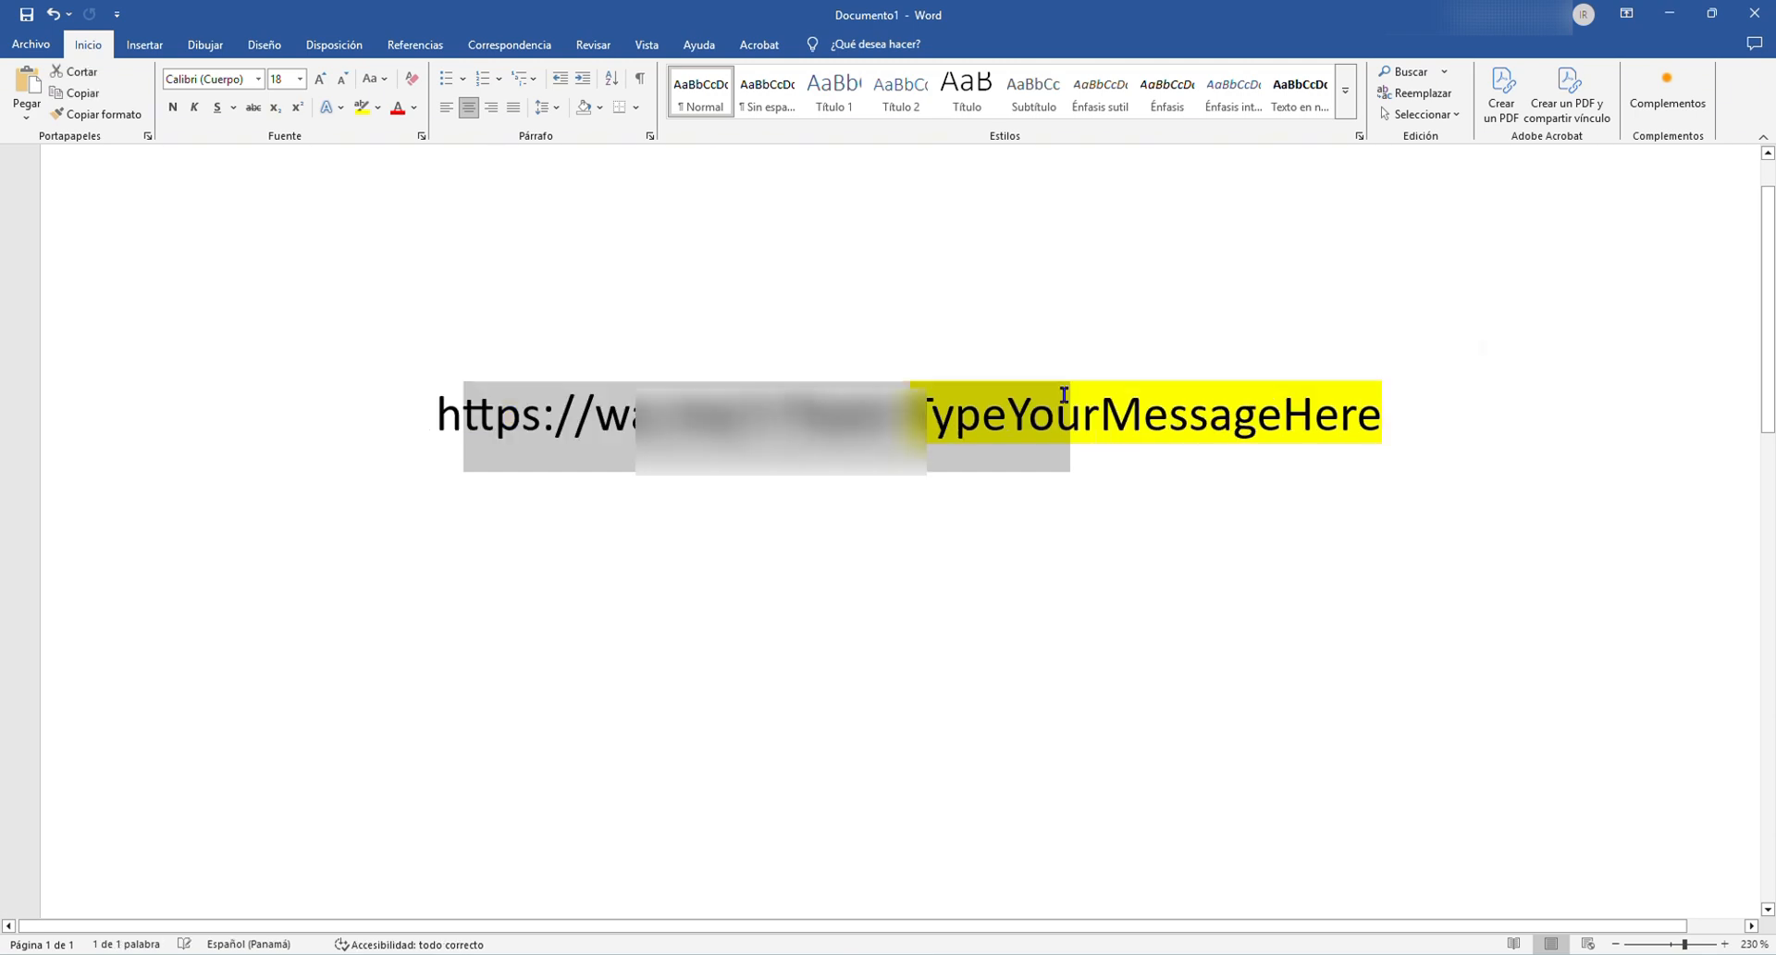
{"action": "type", "text": "•••••••"}
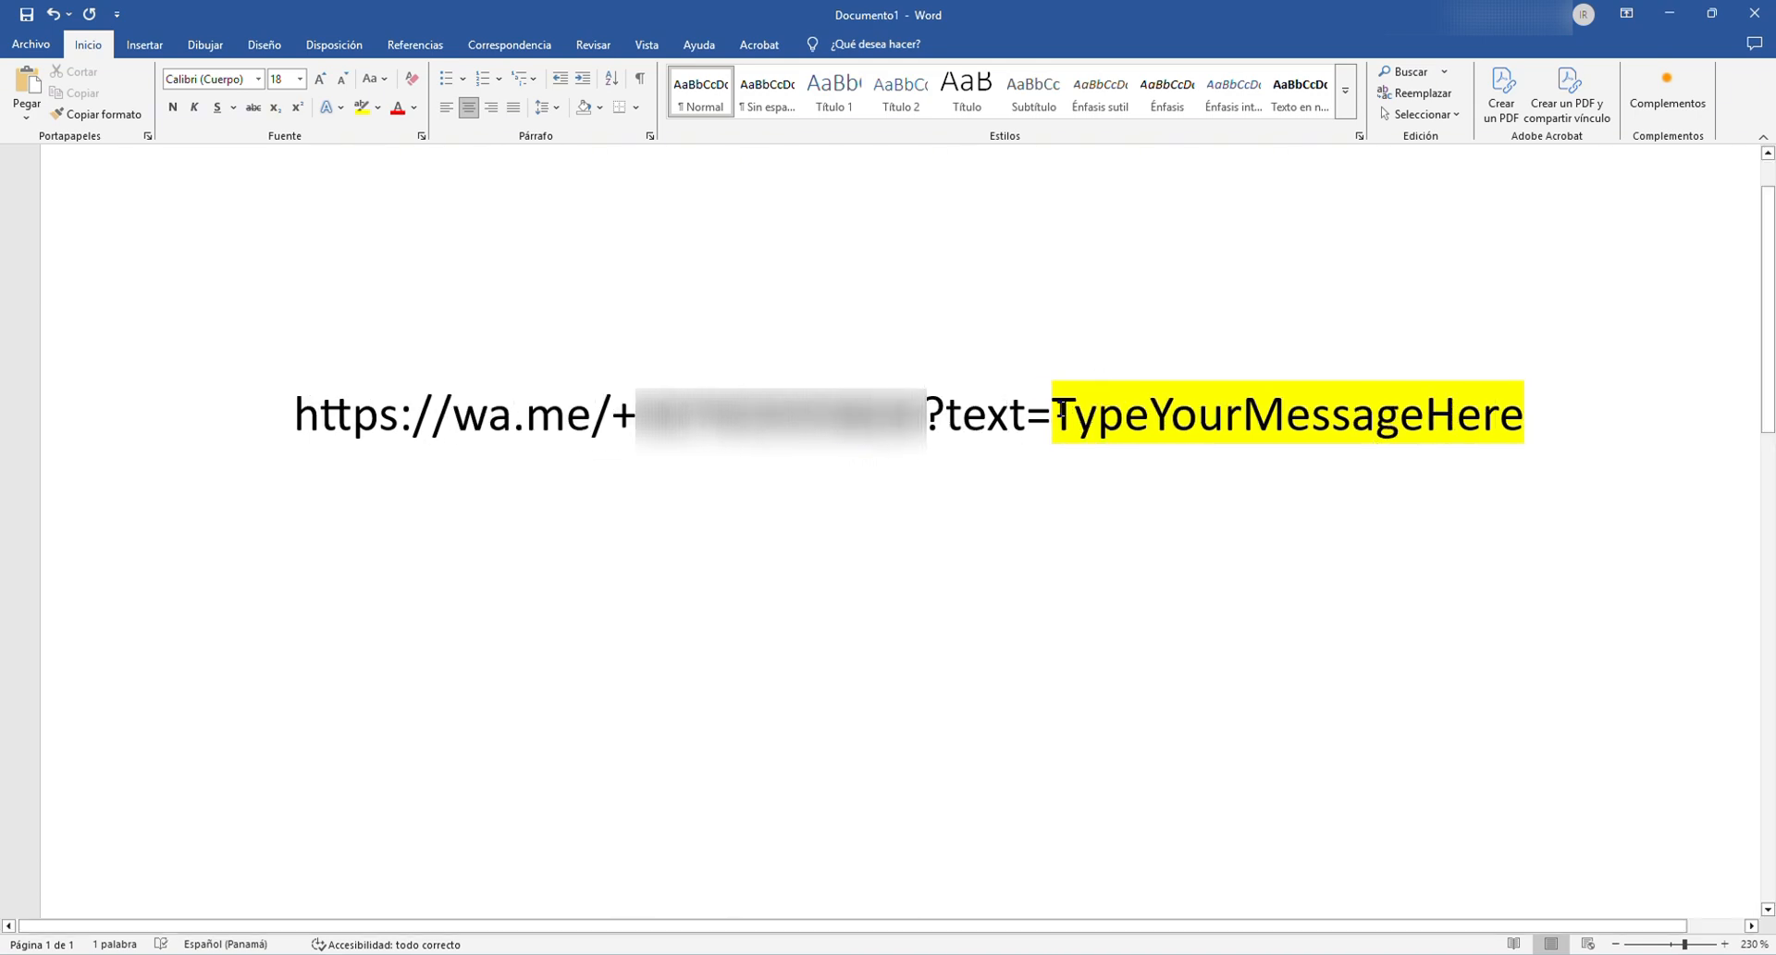
{"action": "left_click_drag", "start_coordinate": [1061, 412], "coordinate": [1533, 419]}
{"action": "type", "text": "Hey please help me"}
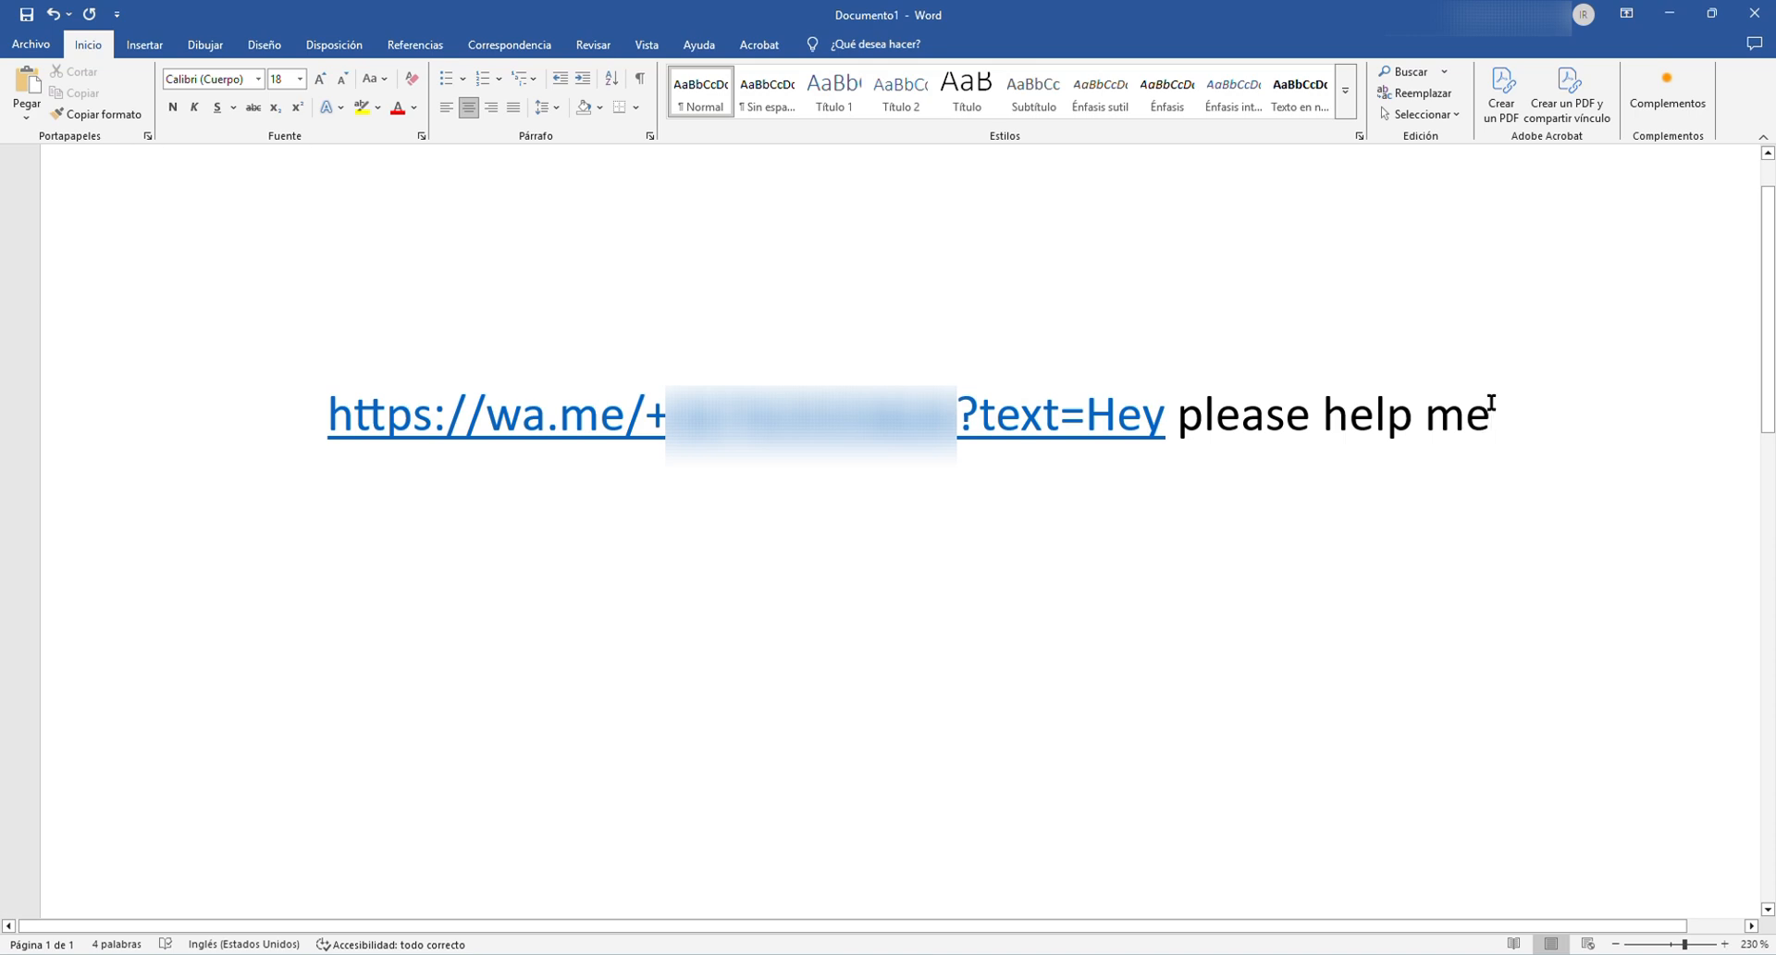
- Copy the complete wa.me link from Word and paste it as the WhatsApp button's link in Elementor, replacing the "#" placeholder
{"action": "key", "text": "ctrl+a"}
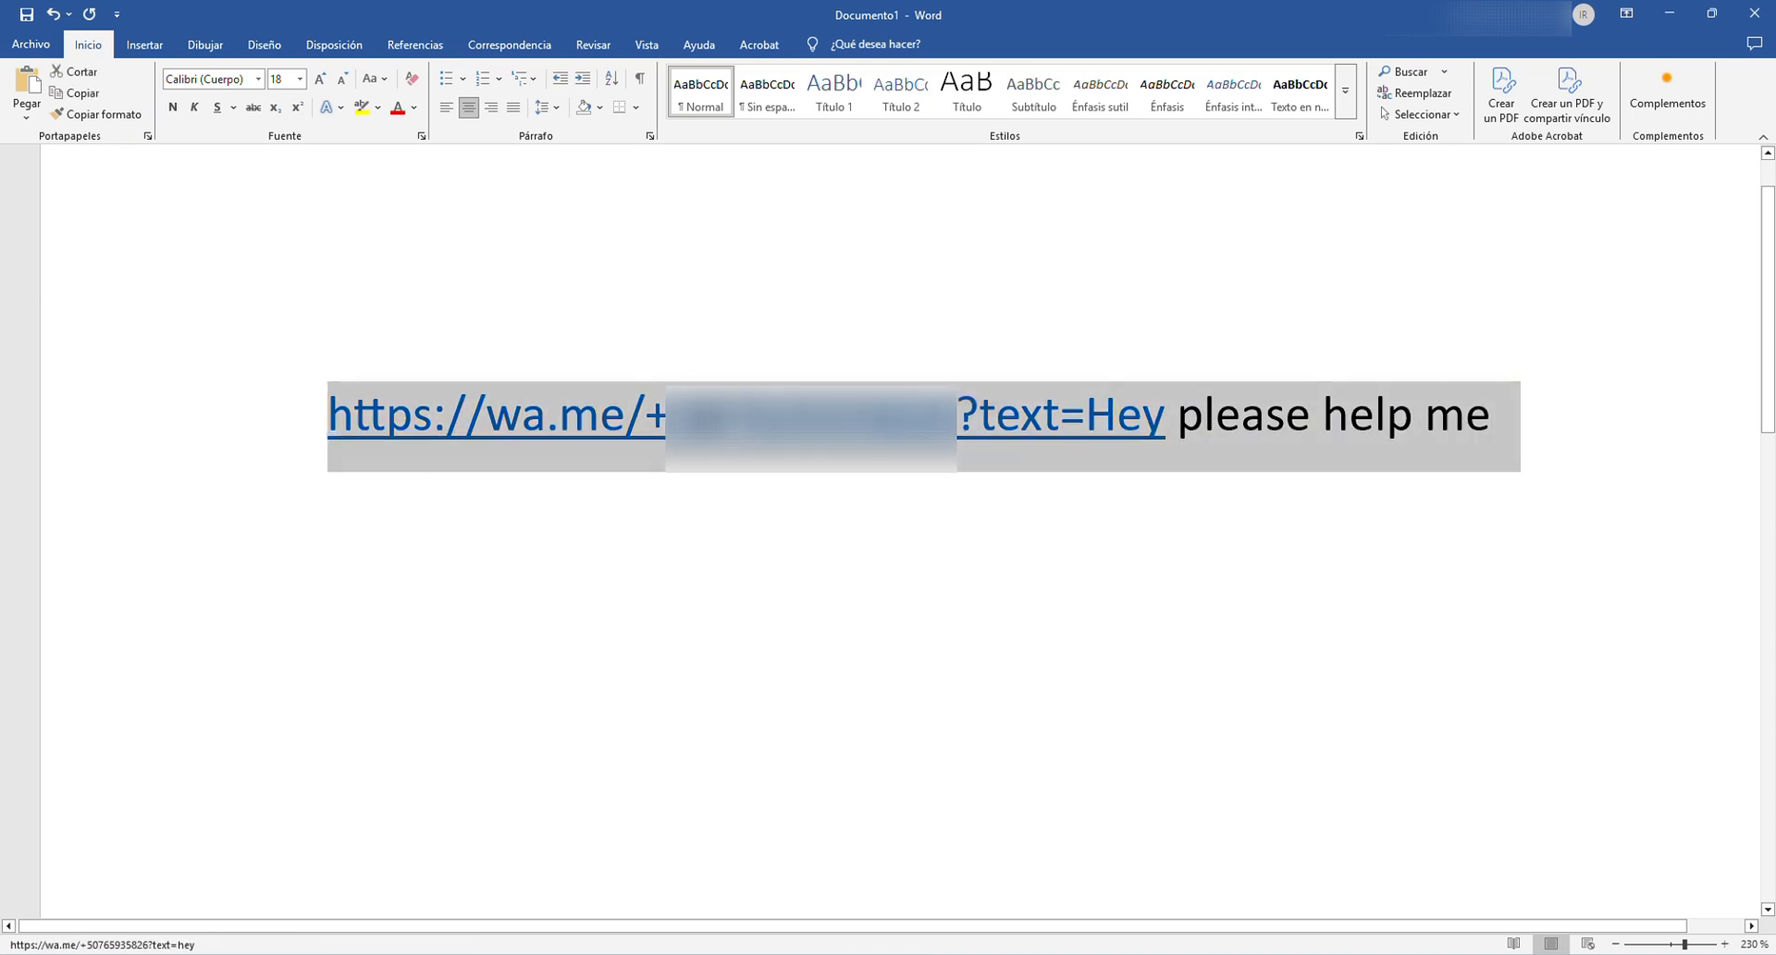
{"action": "key", "text": "alt+Tab"}
{"action": "key", "text": "alt+Tab"}
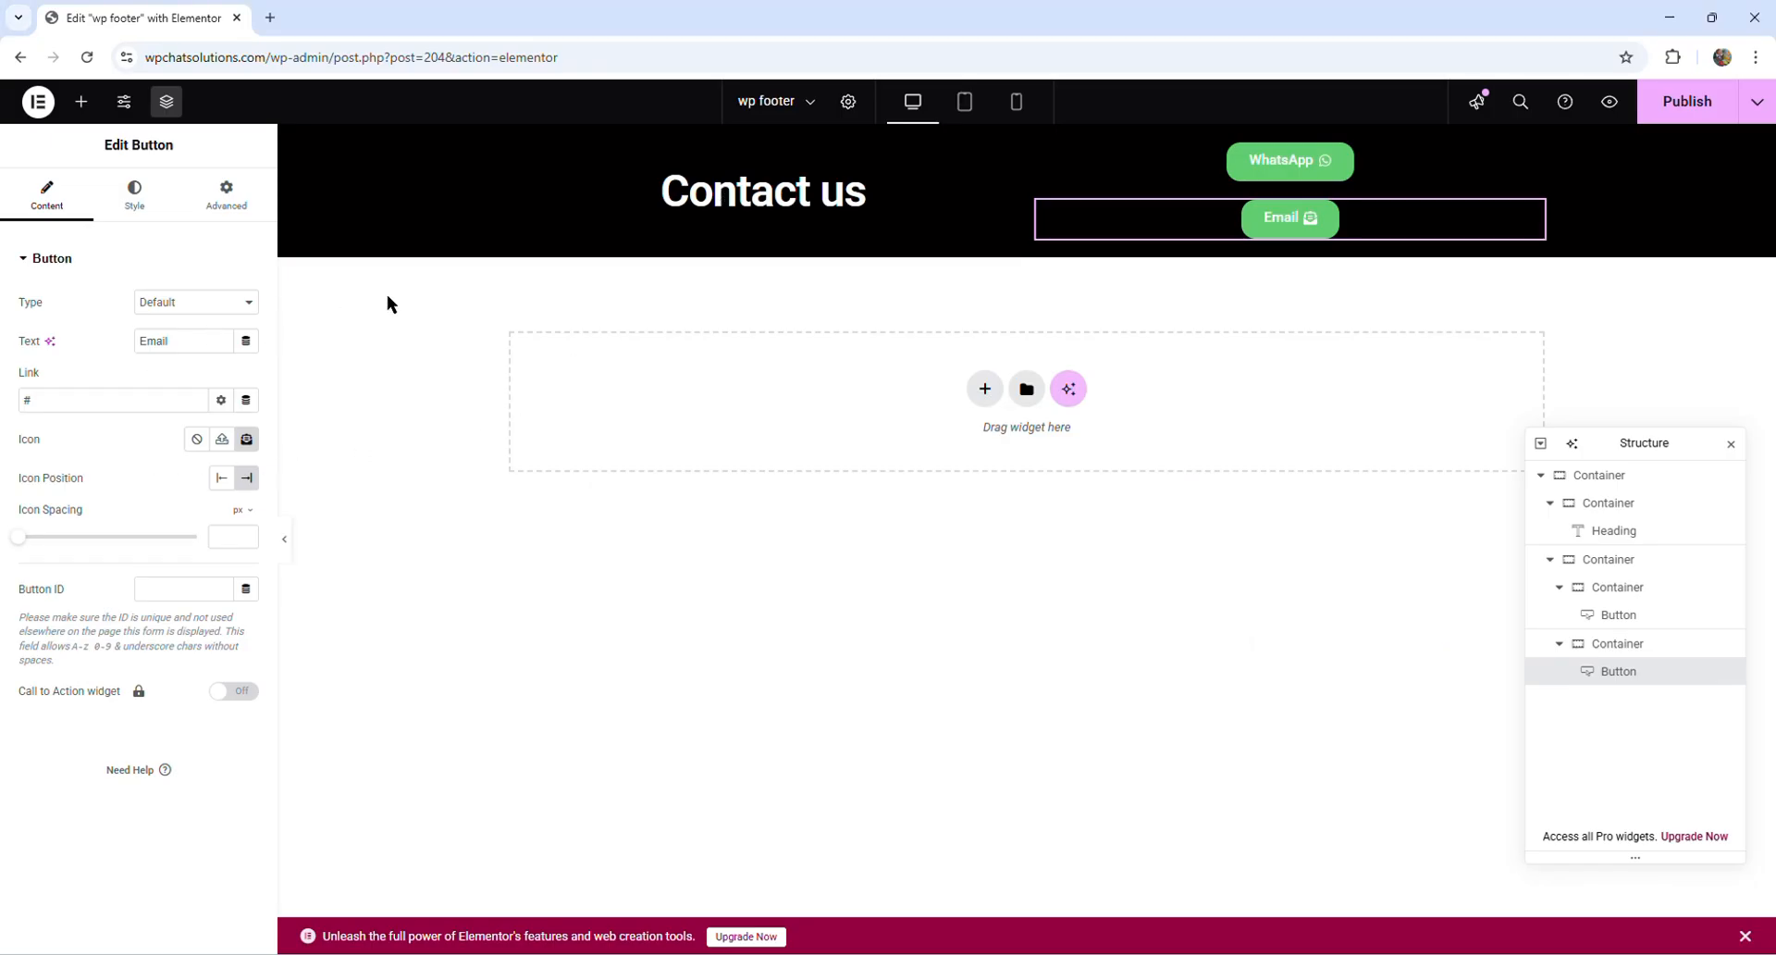
{"action": "left_click", "coordinate": [1465, 167]}
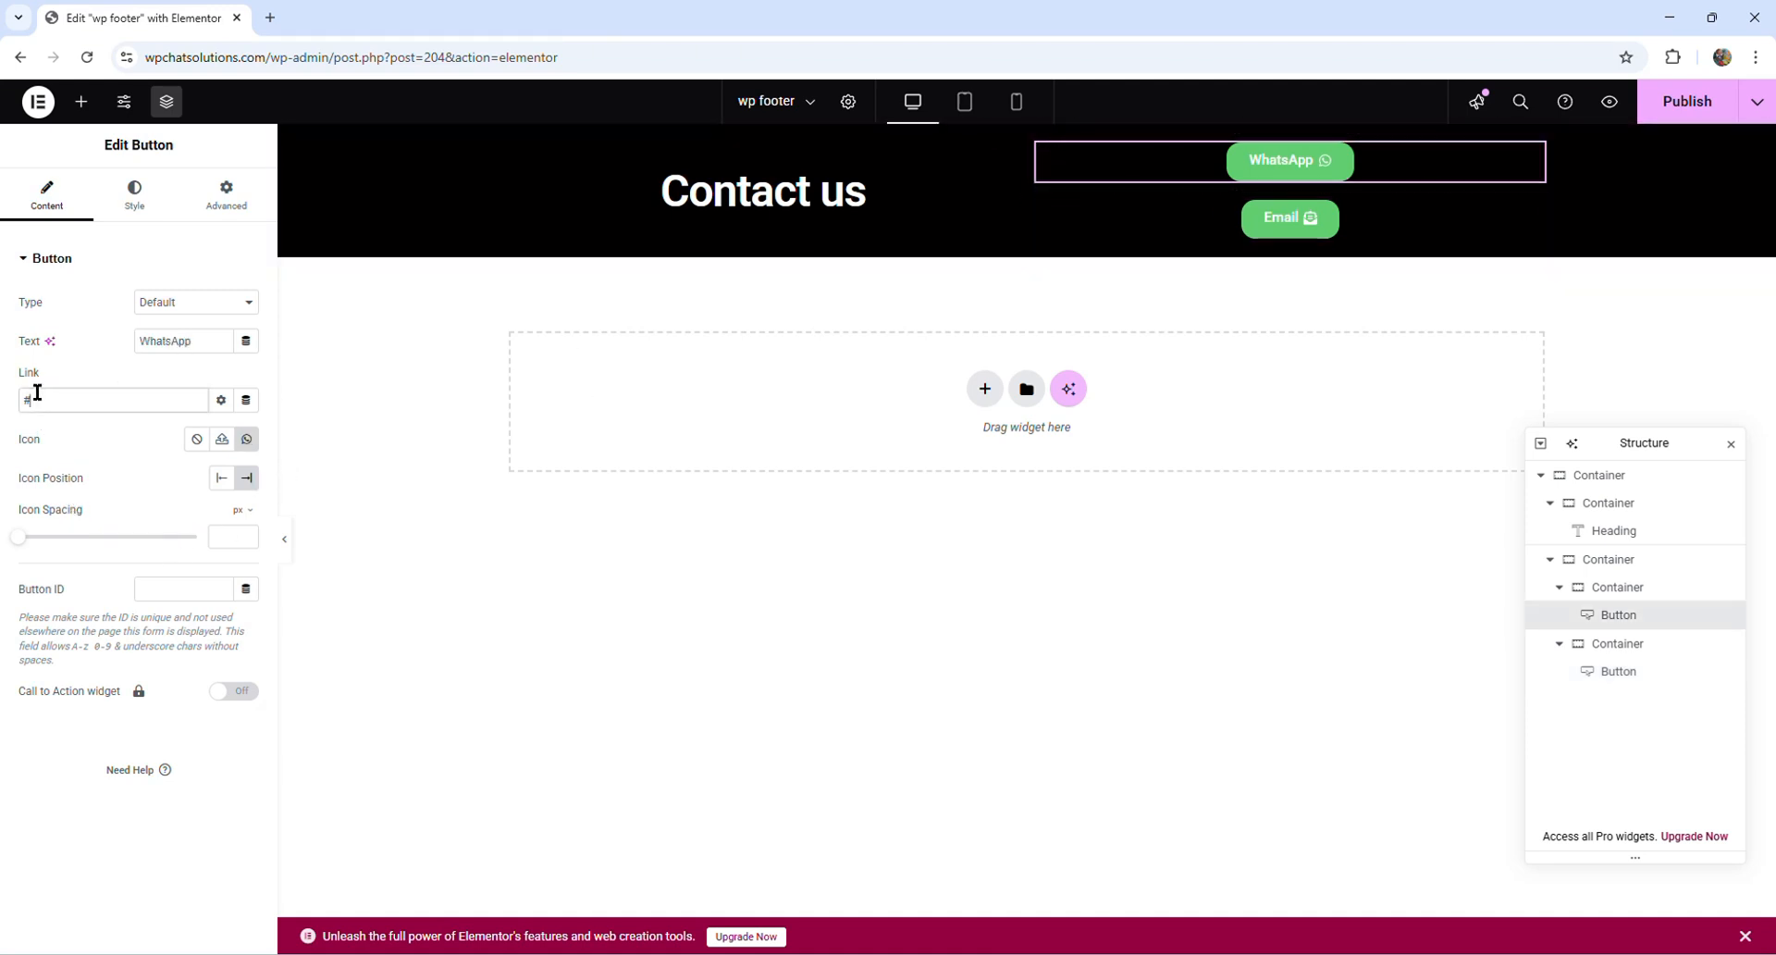
{"action": "left_click_drag", "start_coordinate": [32, 398], "coordinate": [14, 402]}
{"action": "key", "text": "ctrl+v"}
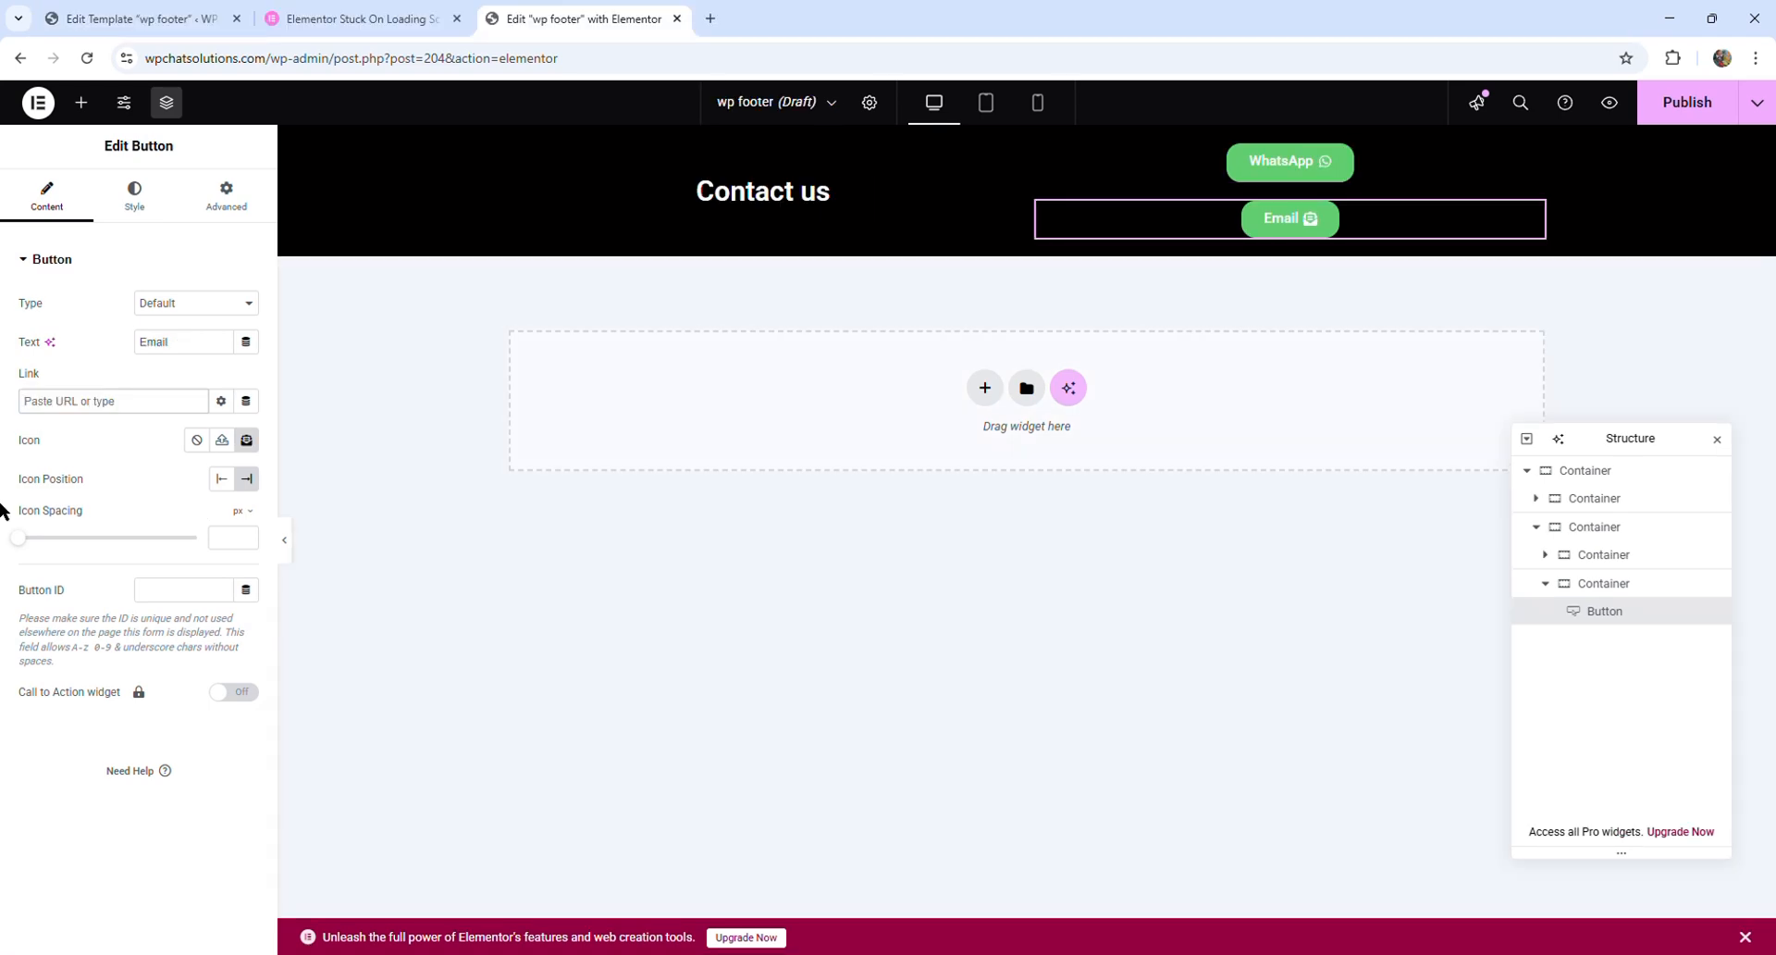
- Set the Email button's link to the contact's email address and publish the footer
{"action": "type", "text": "mail.com"}
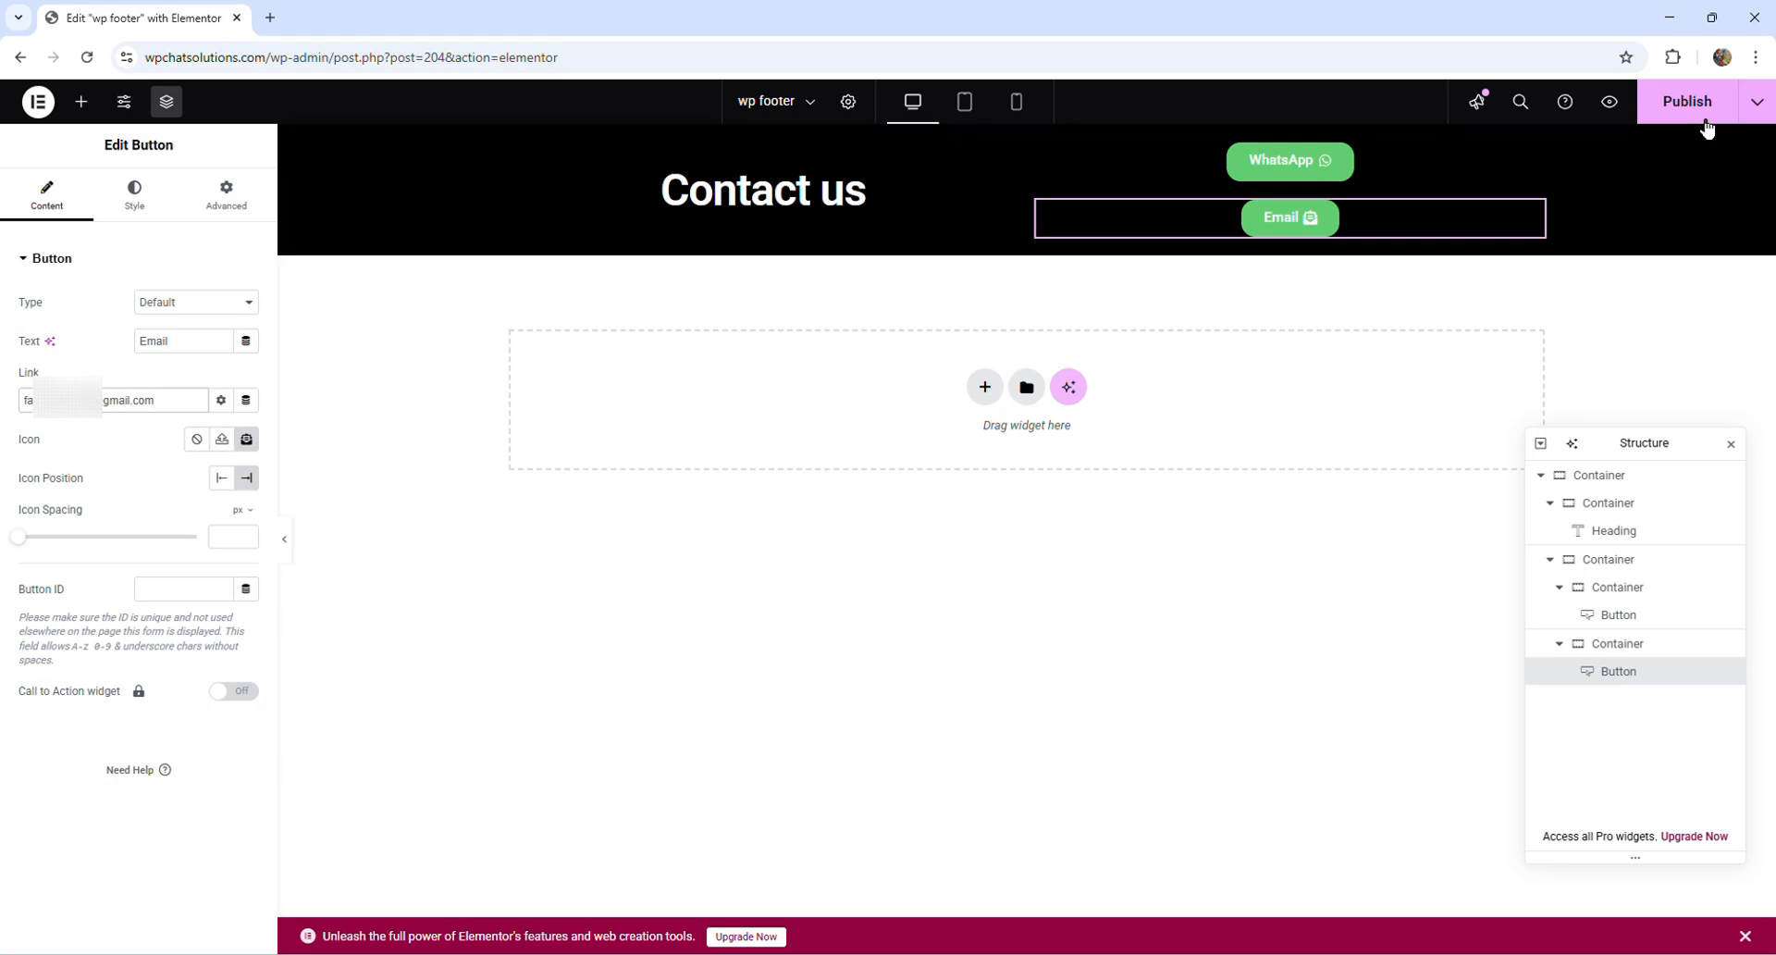
{"action": "left_click", "coordinate": [1706, 109]}
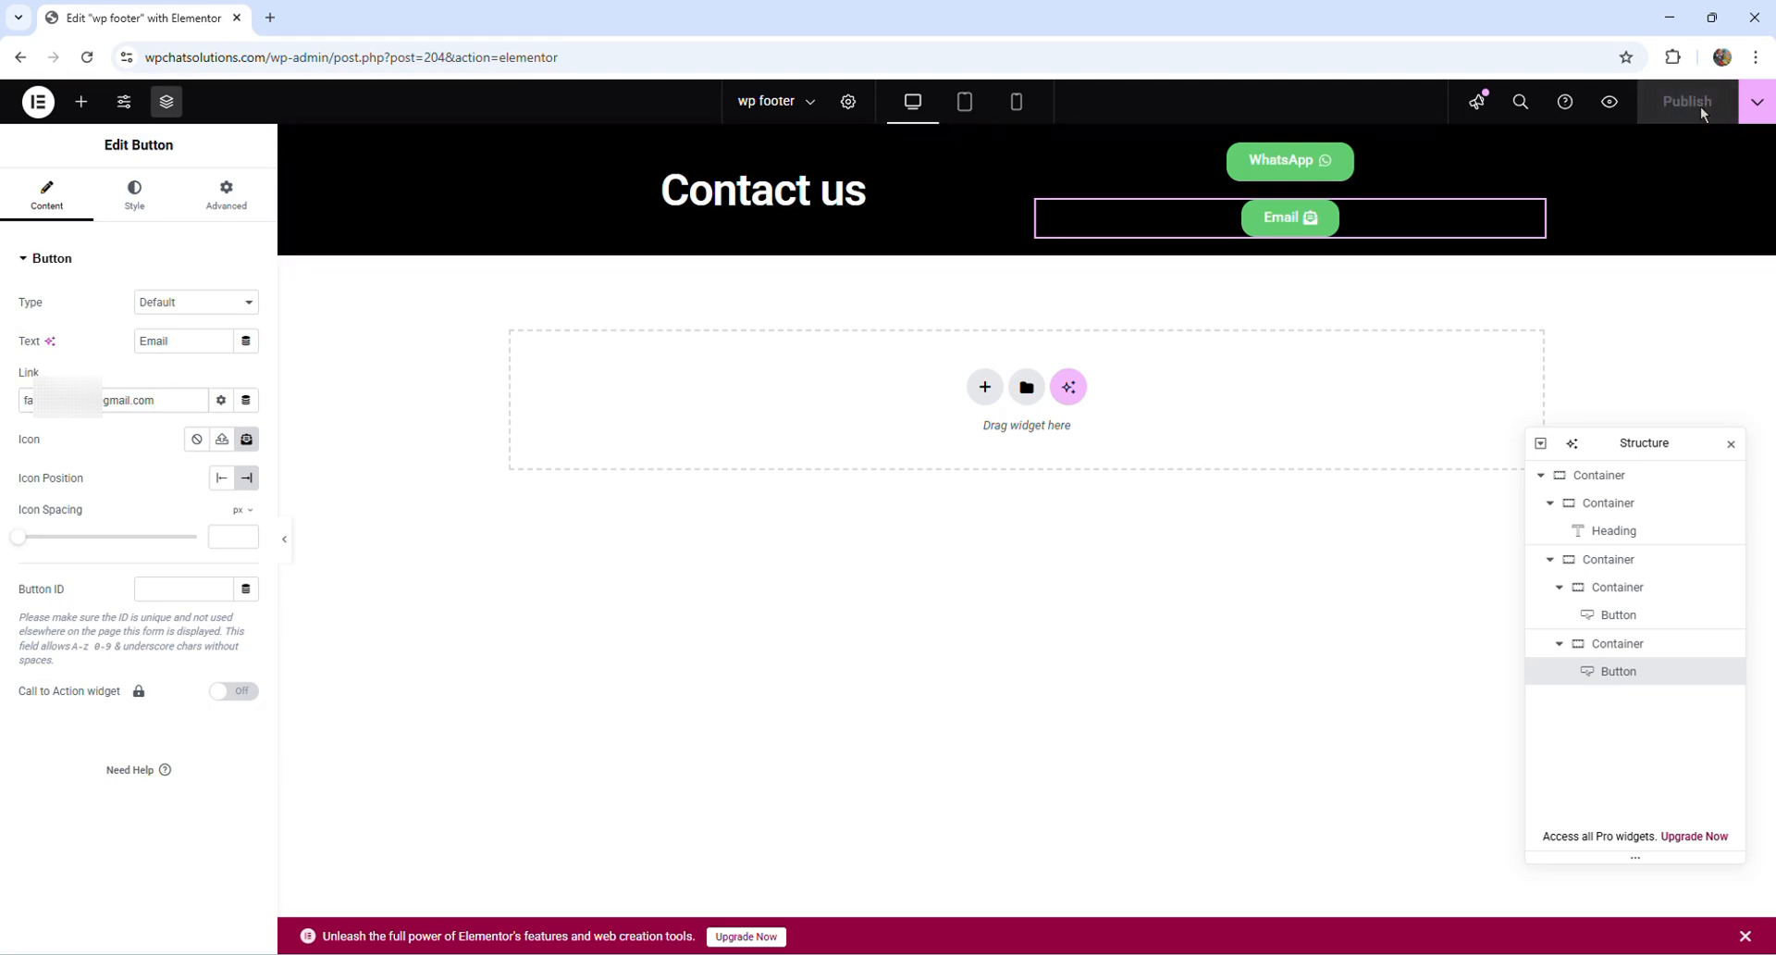
- Exit Elementor to WordPress and activate the Astra theme for the site
{"action": "left_click", "coordinate": [37, 102]}
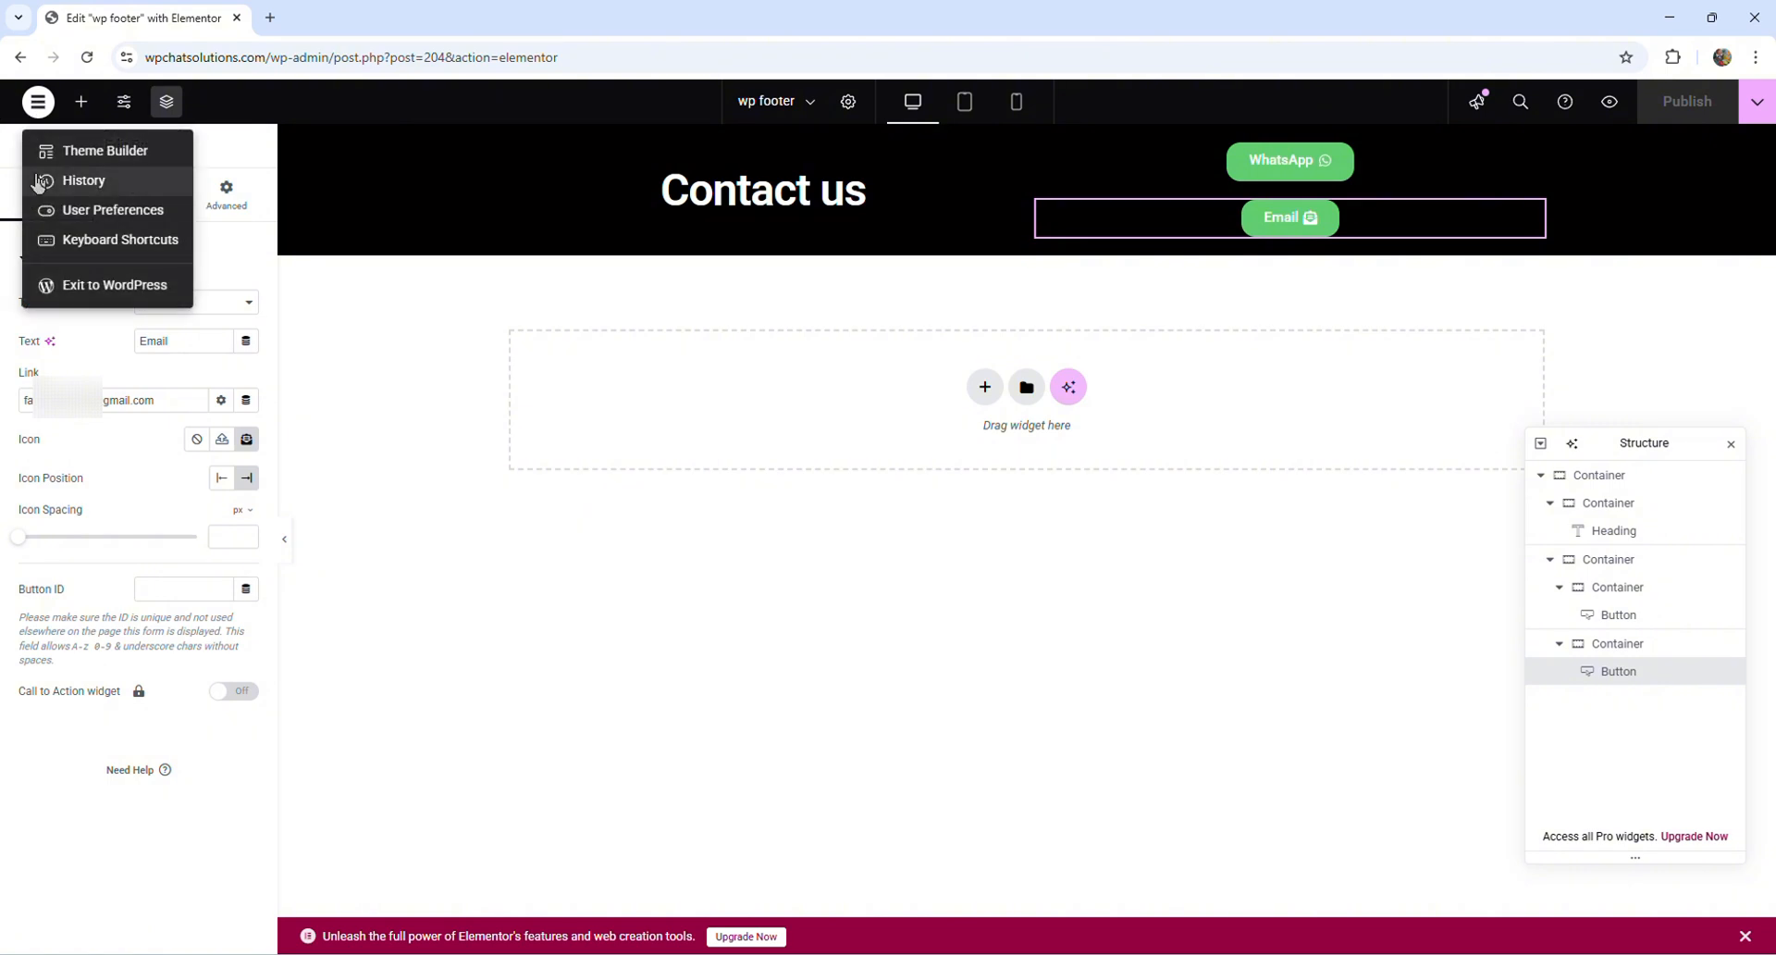
{"action": "left_click", "coordinate": [80, 286]}
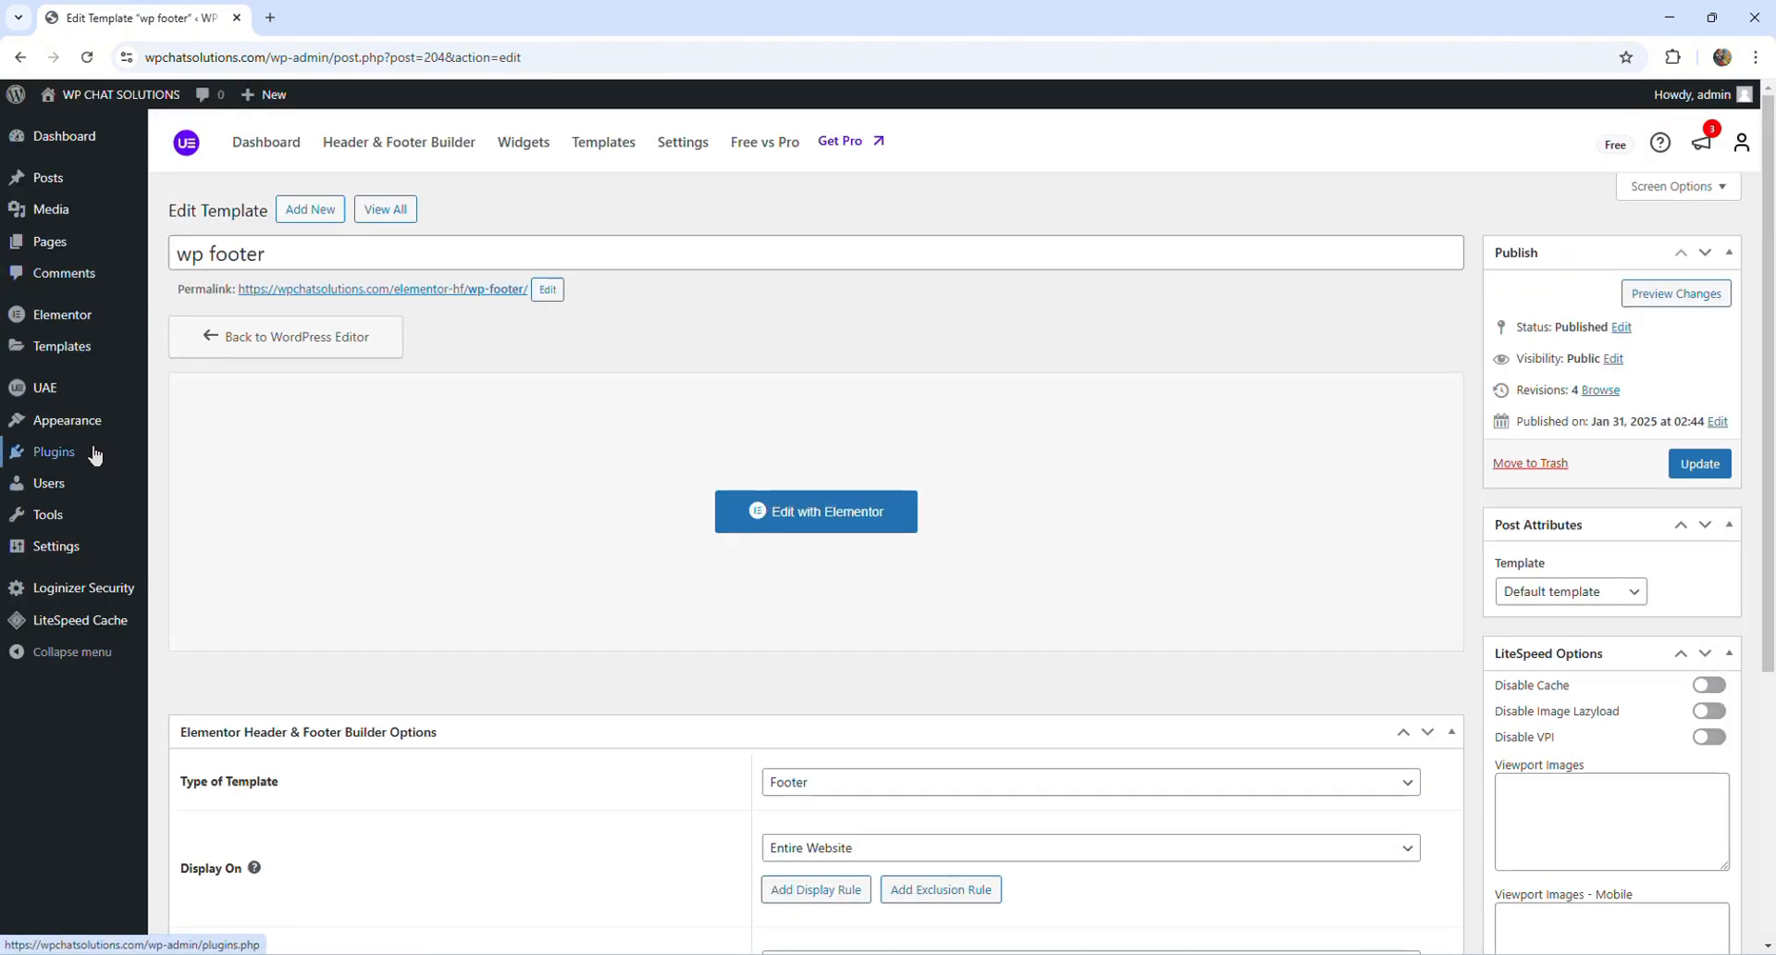
{"action": "mouse_move", "coordinate": [23, 423]}
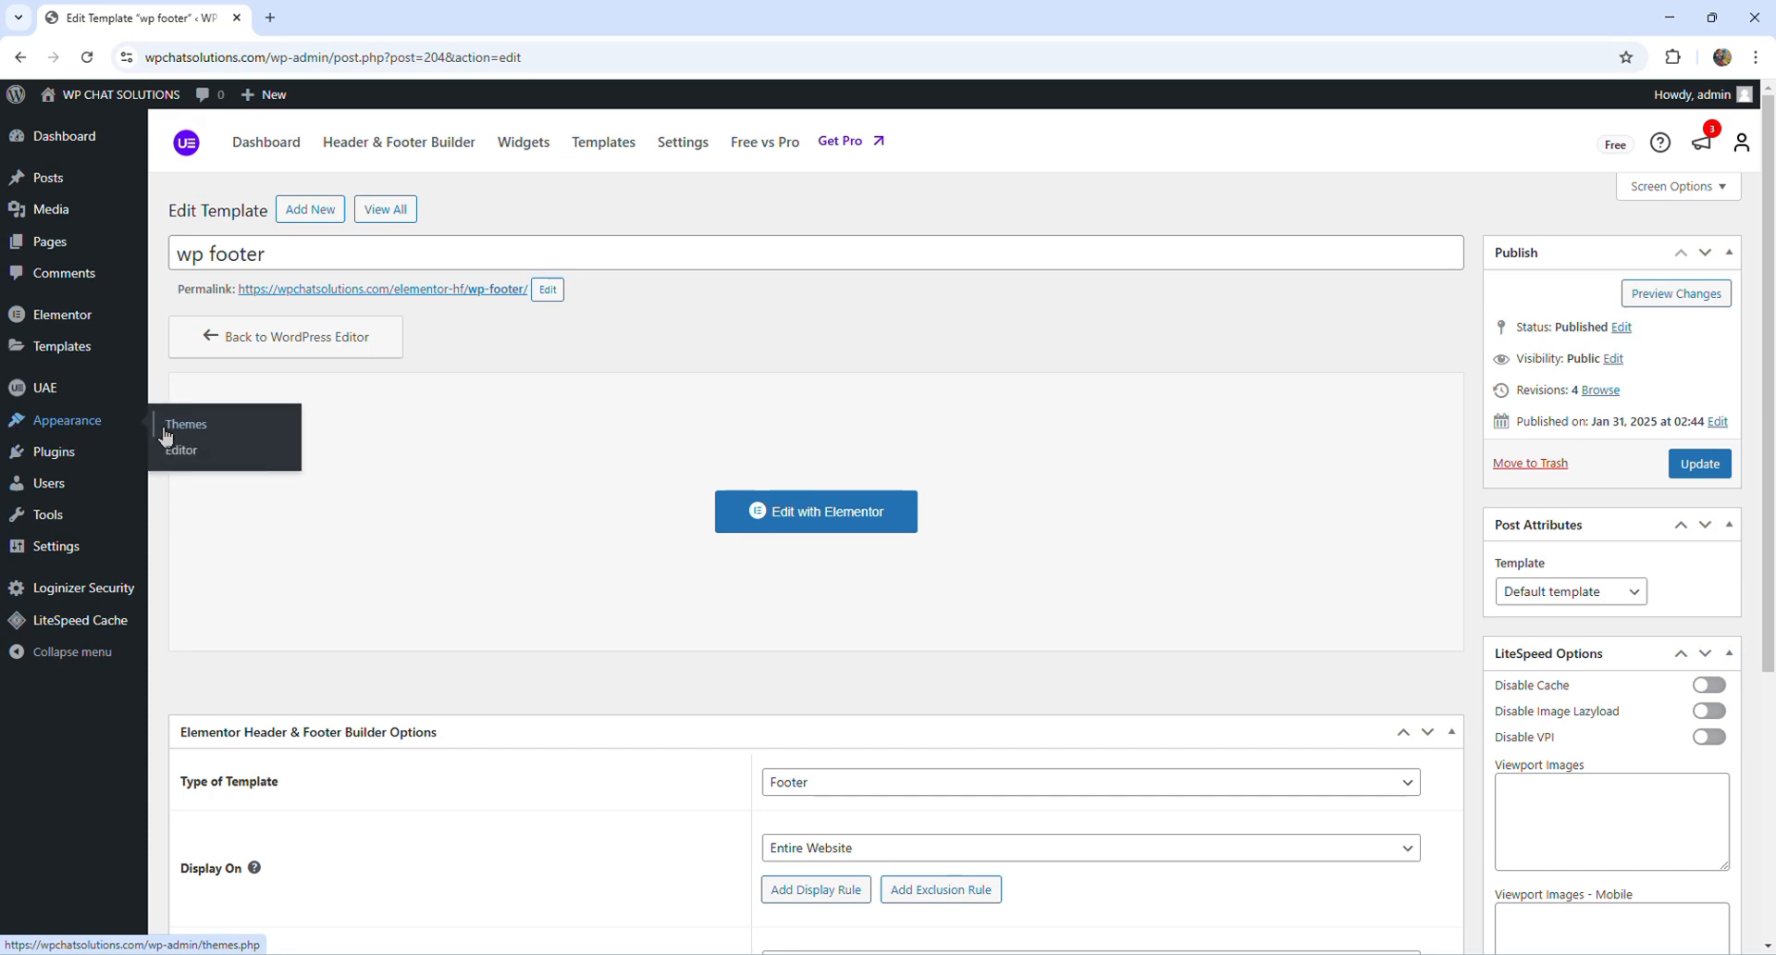
{"action": "left_click", "coordinate": [198, 433]}
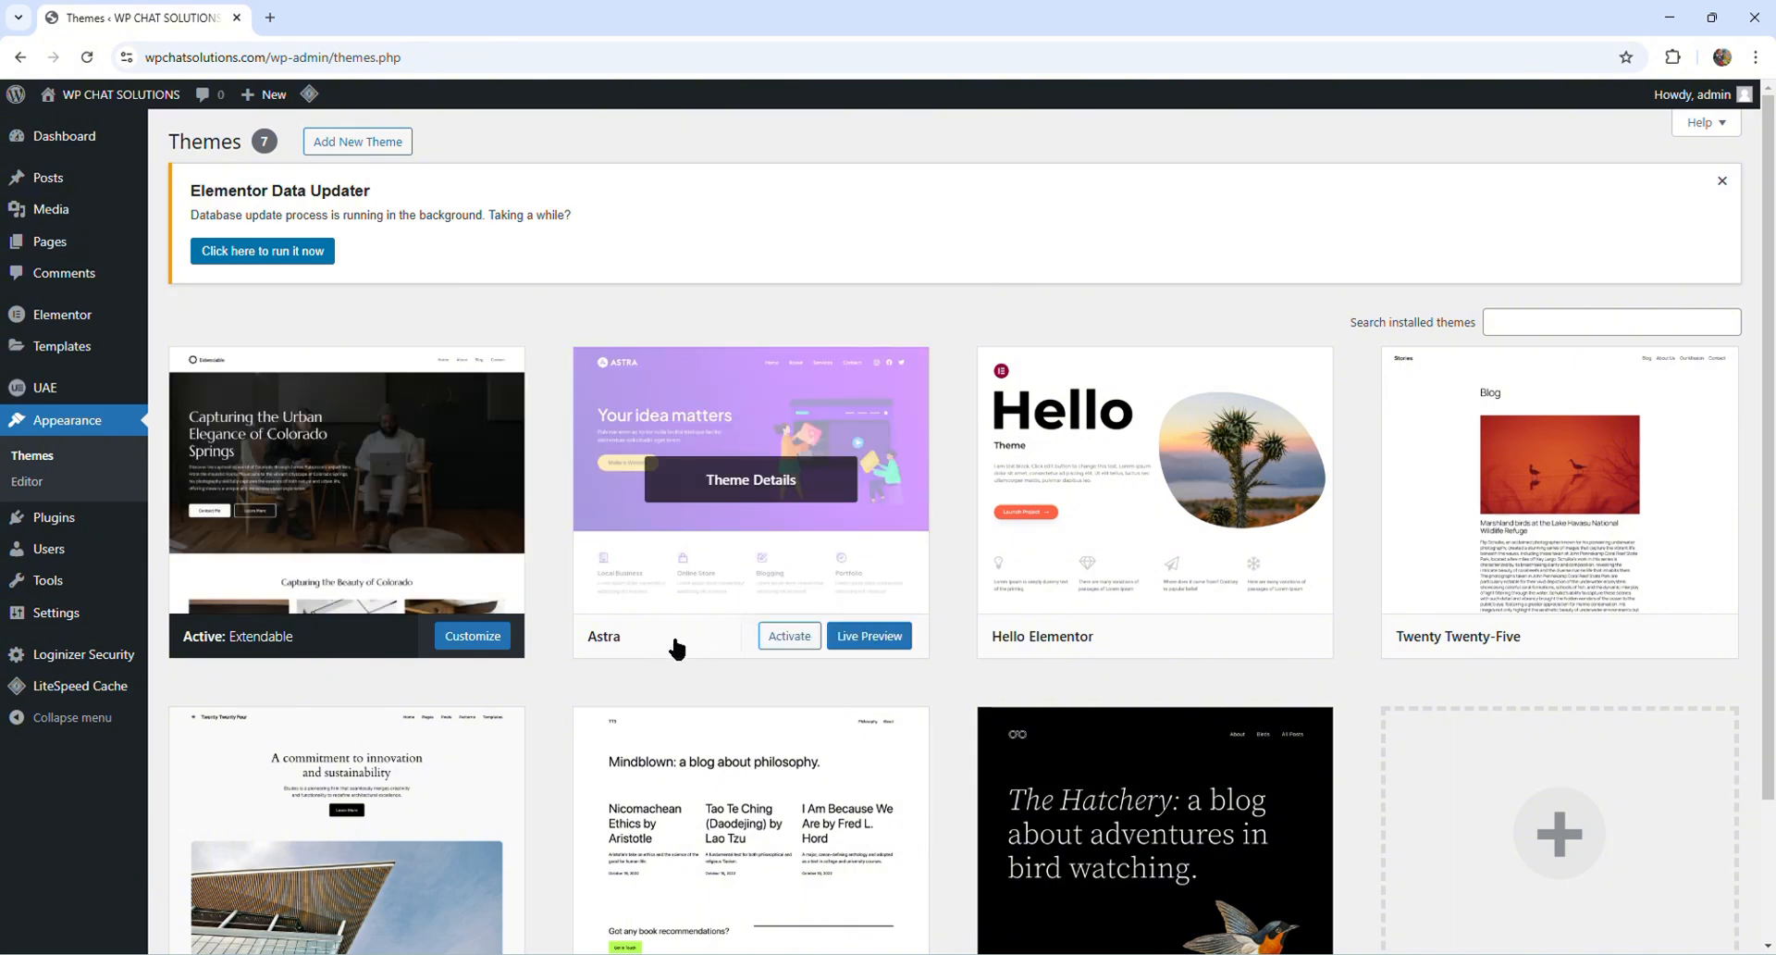
{"action": "left_click", "coordinate": [803, 638]}
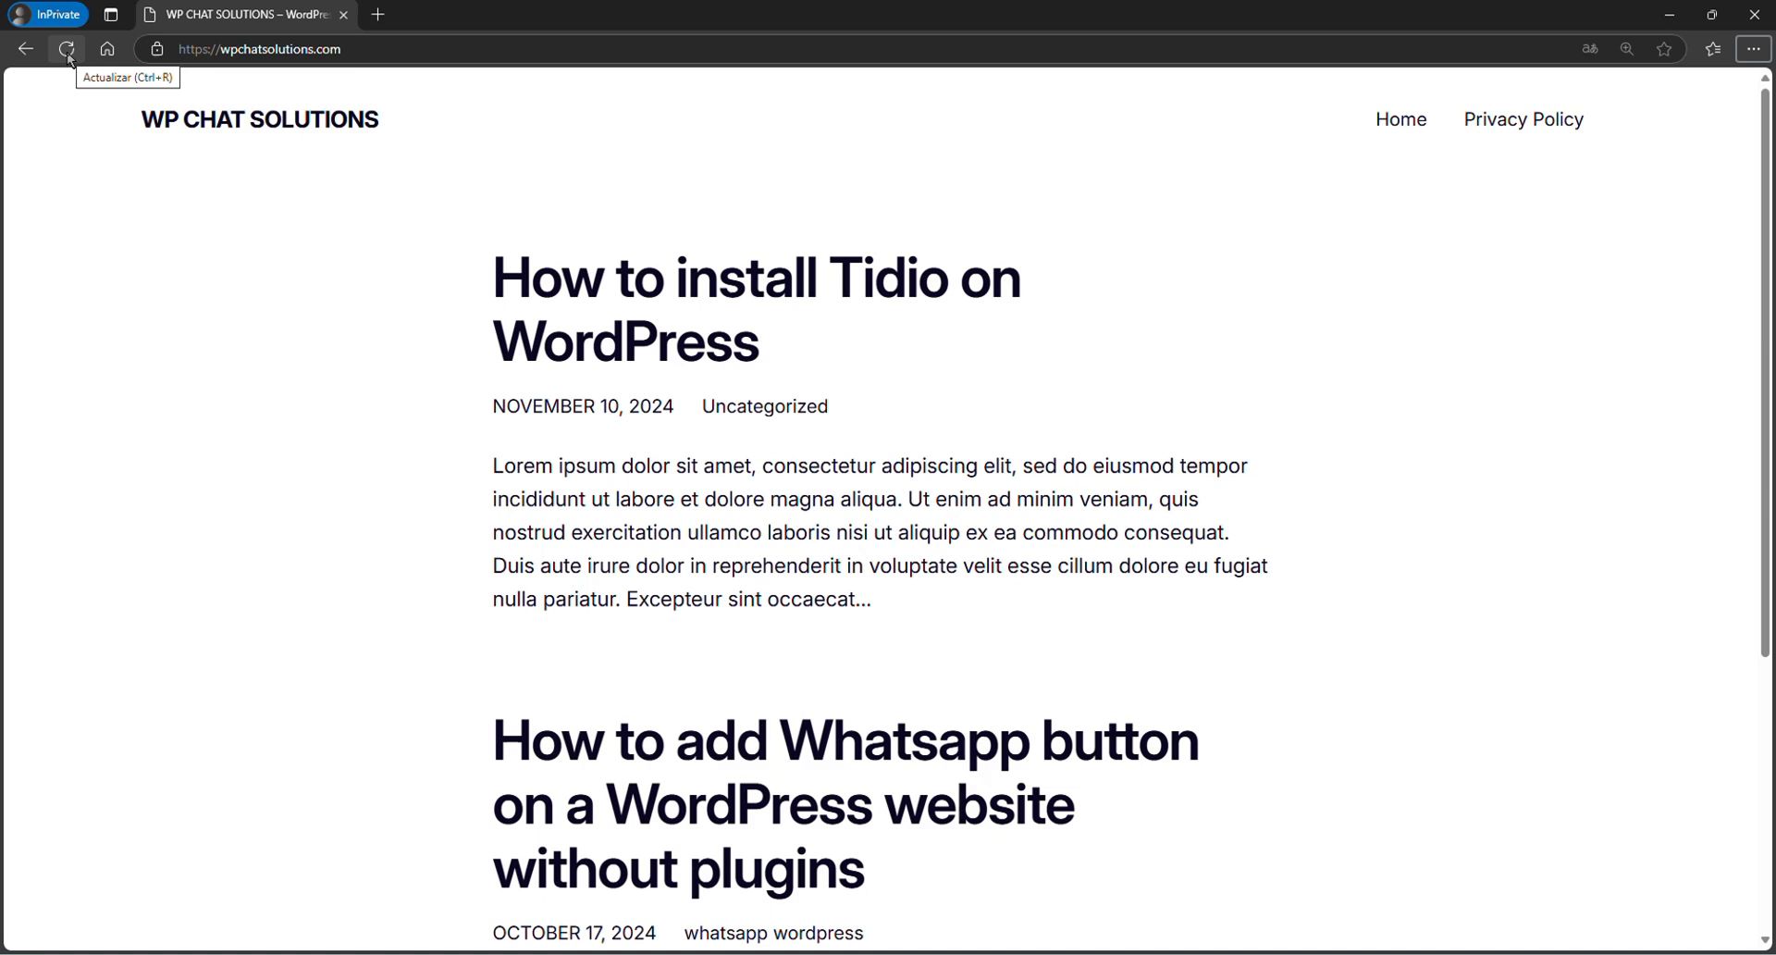
- Examine the footer area of the live home page in the private browser window and reload the page
{"action": "scroll", "coordinate": [365, 536], "scroll_direction": "down", "scroll_amount": 5}
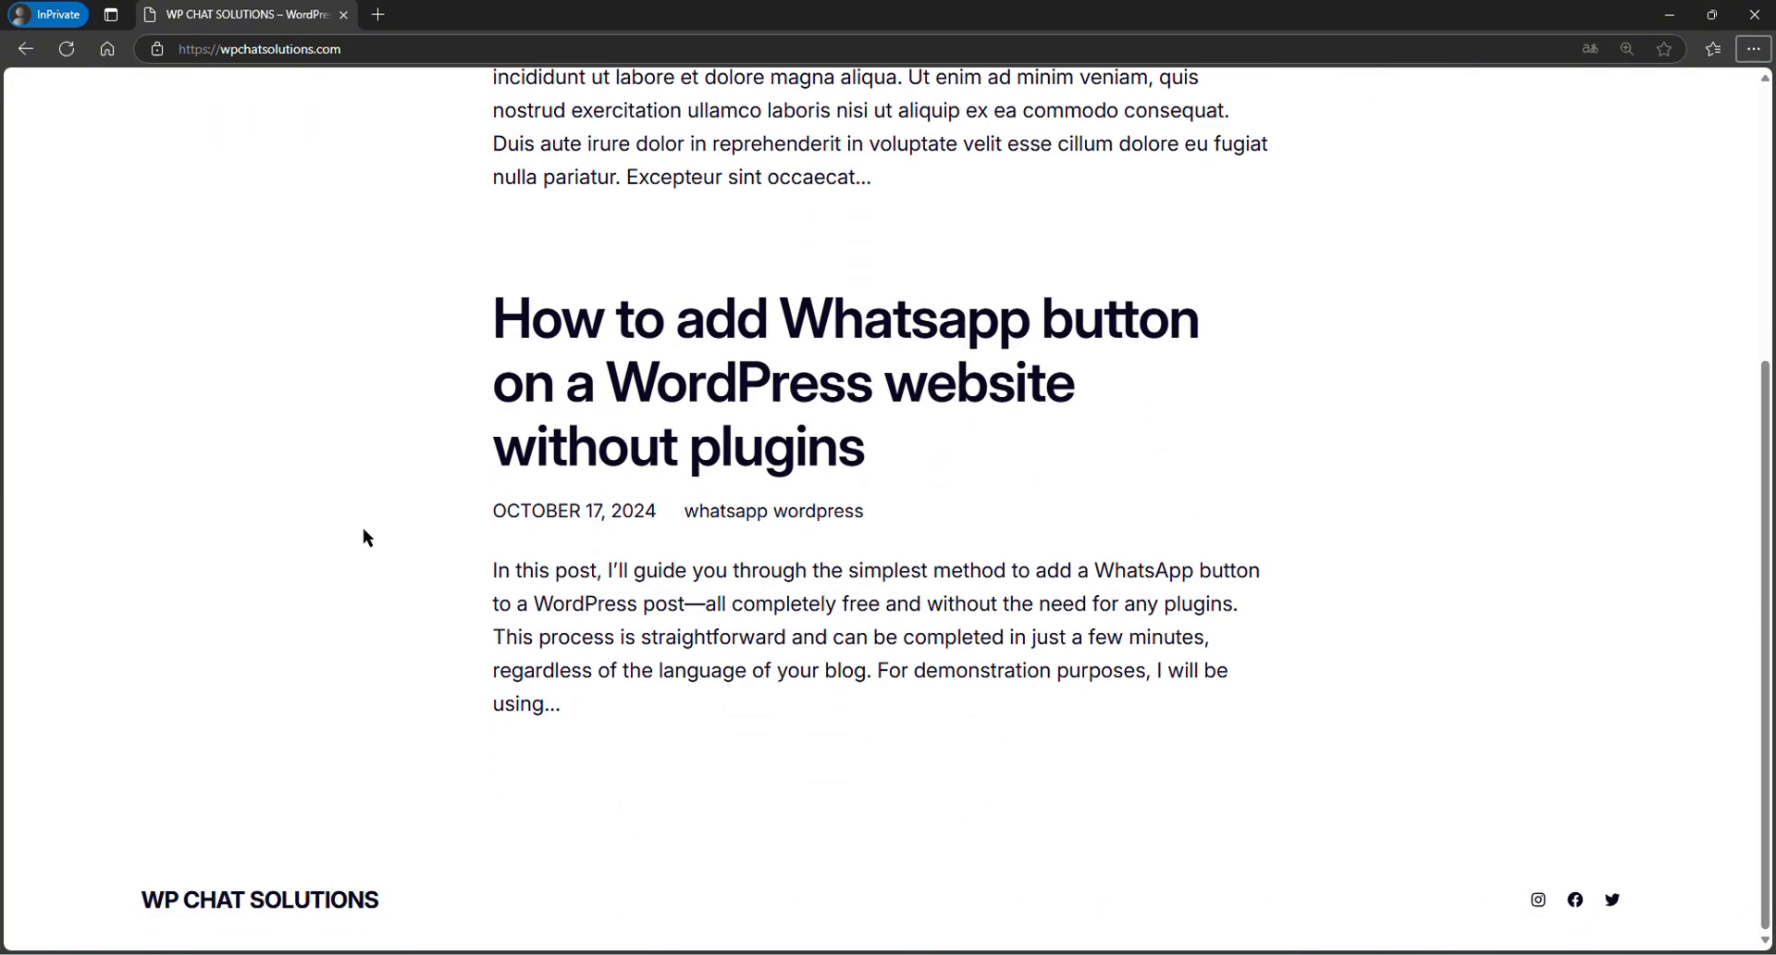
{"action": "left_click", "coordinate": [66, 49]}
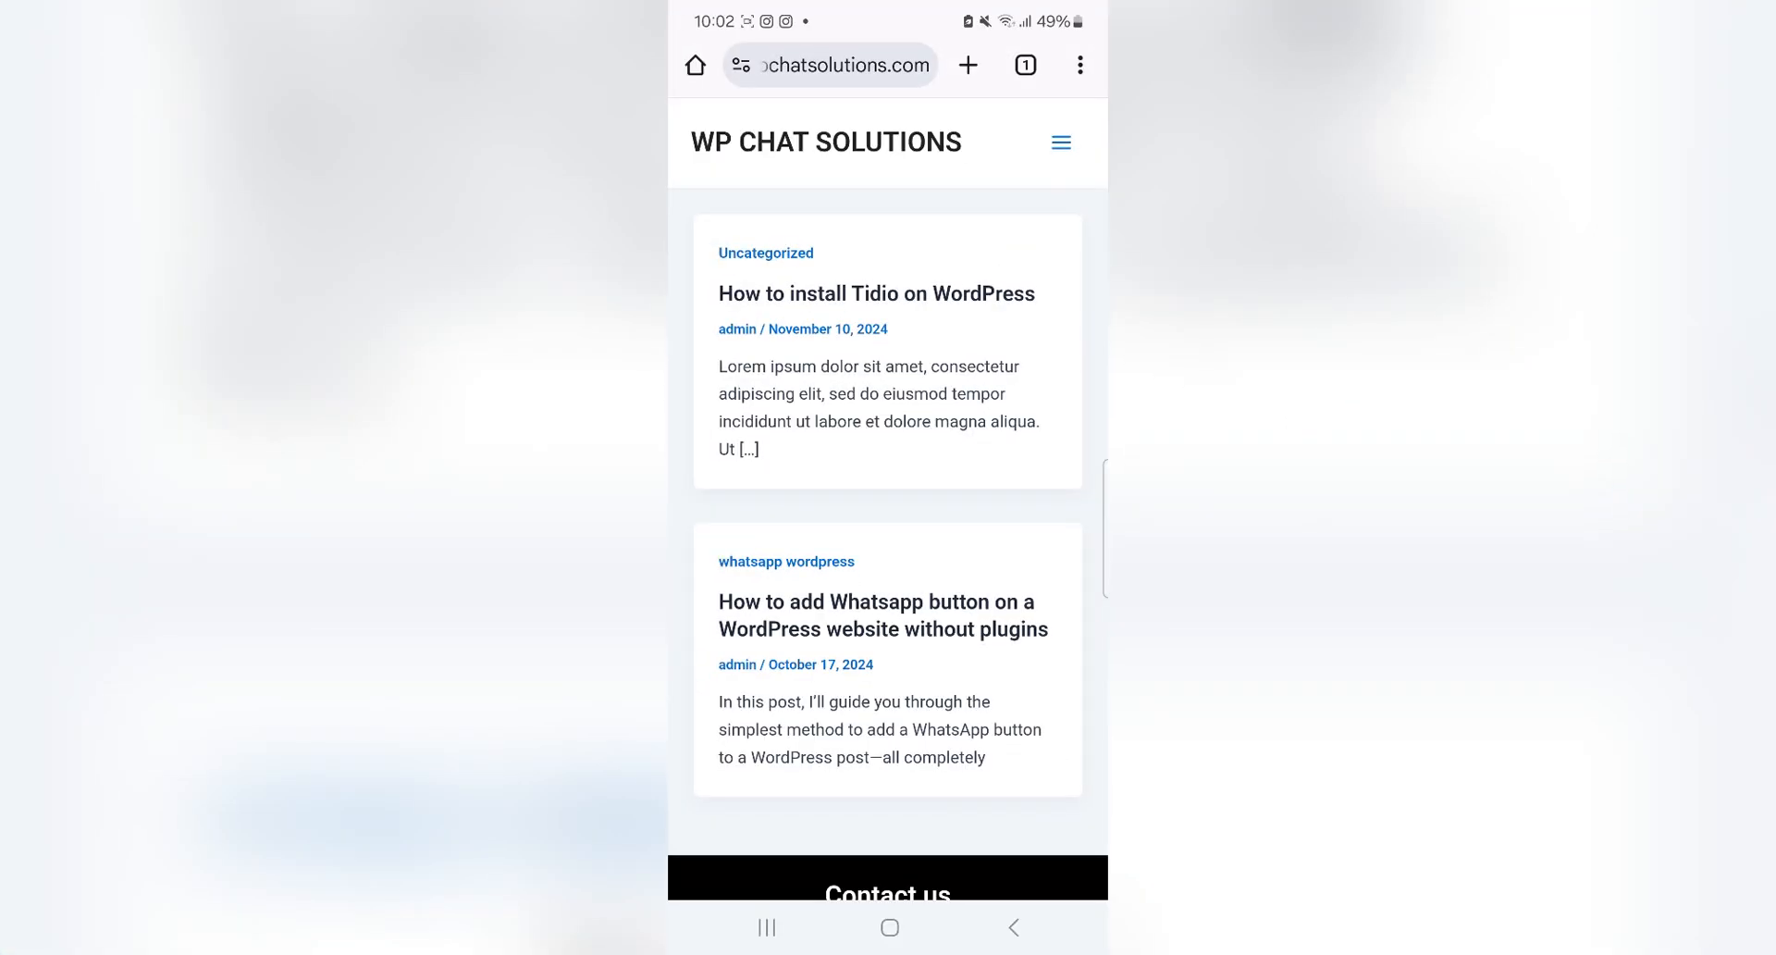
- Test the footer's WhatsApp and Email buttons on the mobile site, opening the email link with Gmail just once
{"action": "scroll", "coordinate": [888, 463], "scroll_direction": "down", "scroll_amount": 3}
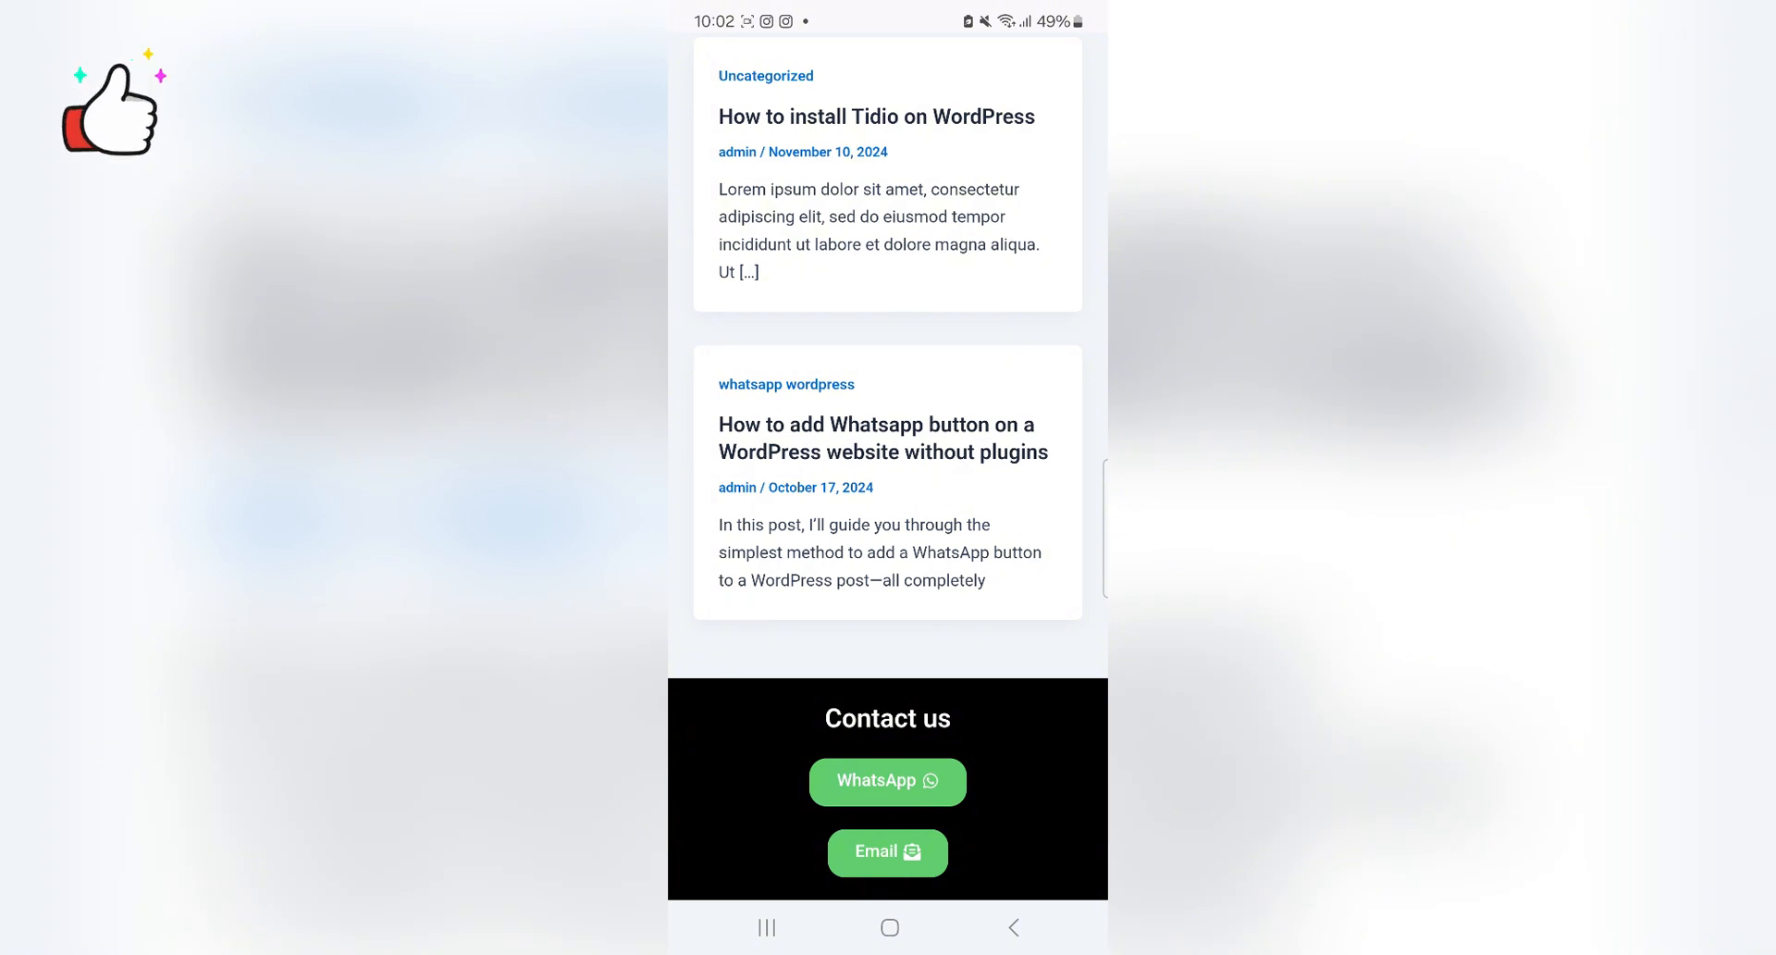
{"action": "left_click", "coordinate": [888, 781]}
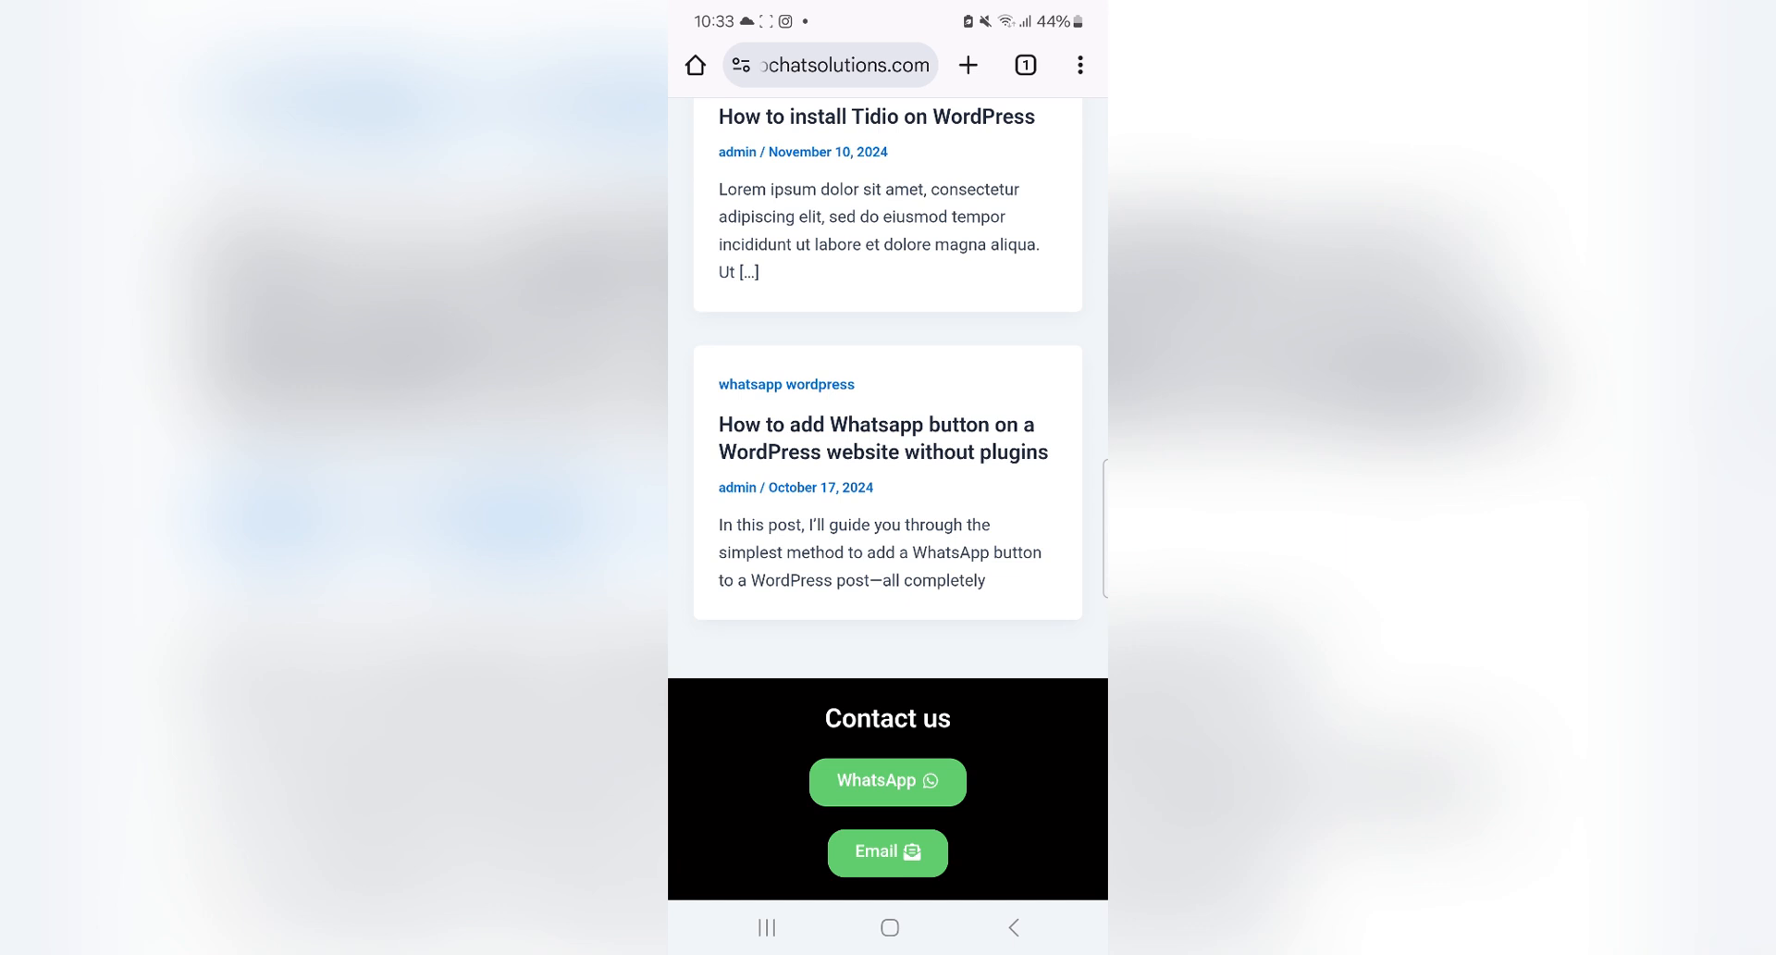
{"action": "left_click", "coordinate": [888, 852]}
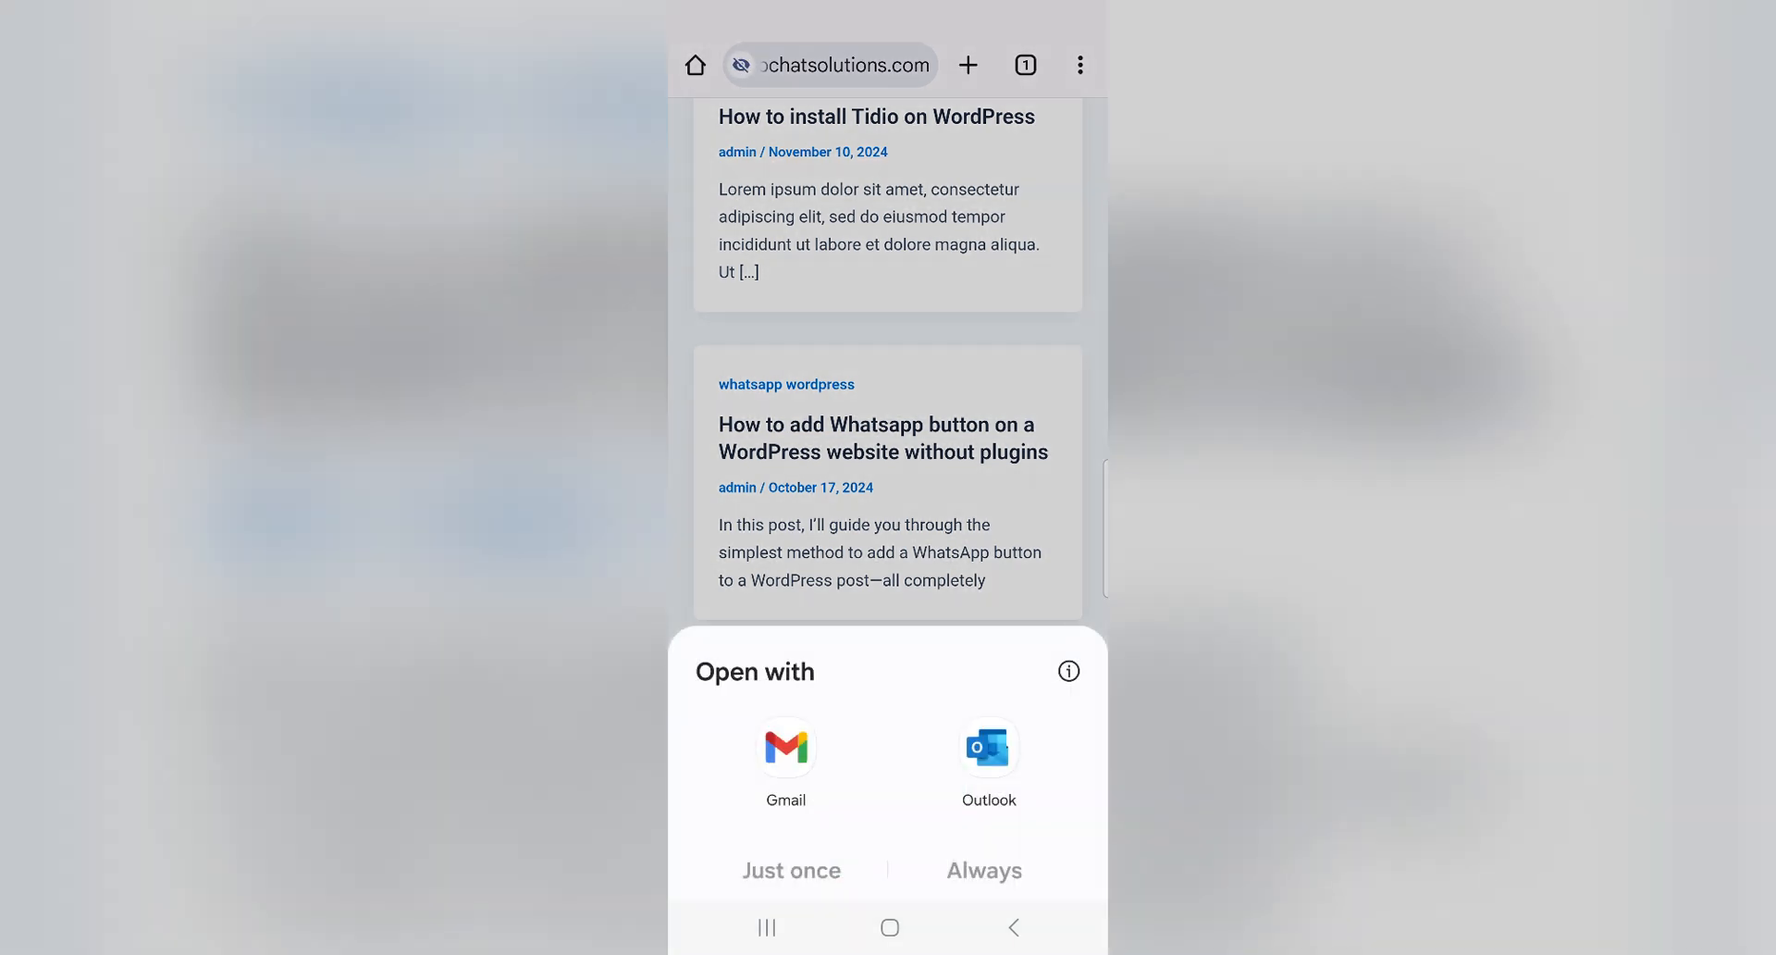
{"action": "left_click", "coordinate": [794, 758]}
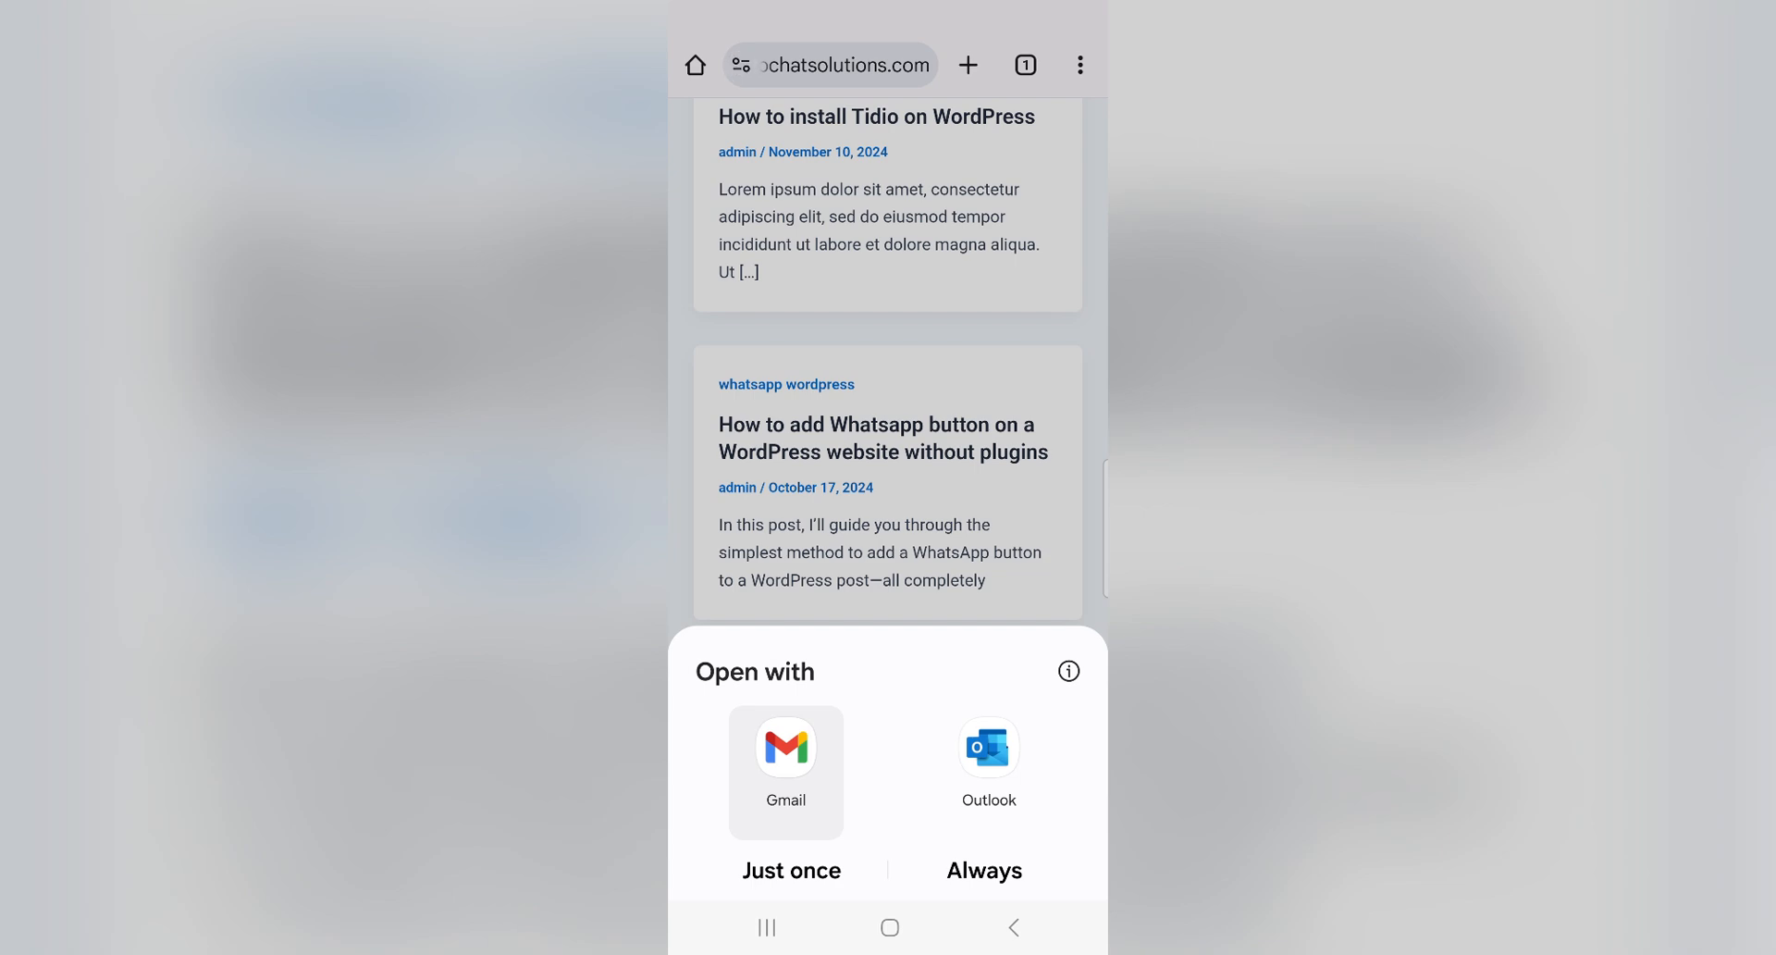
{"action": "left_click", "coordinate": [792, 870]}
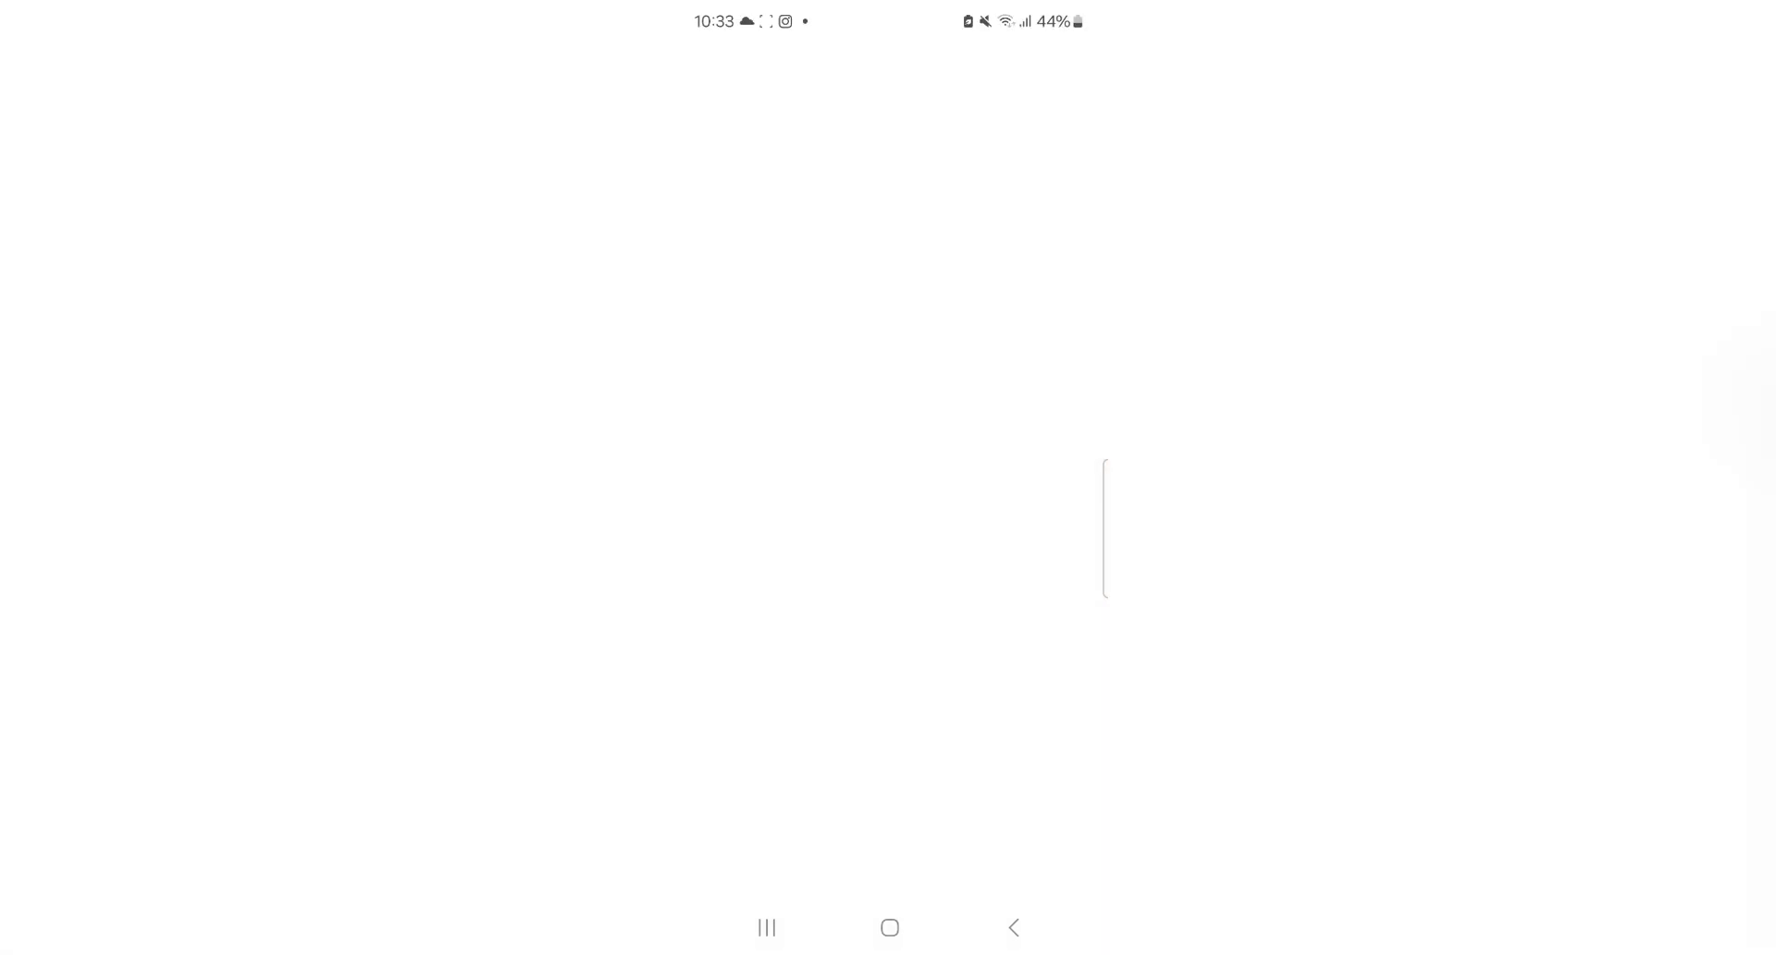